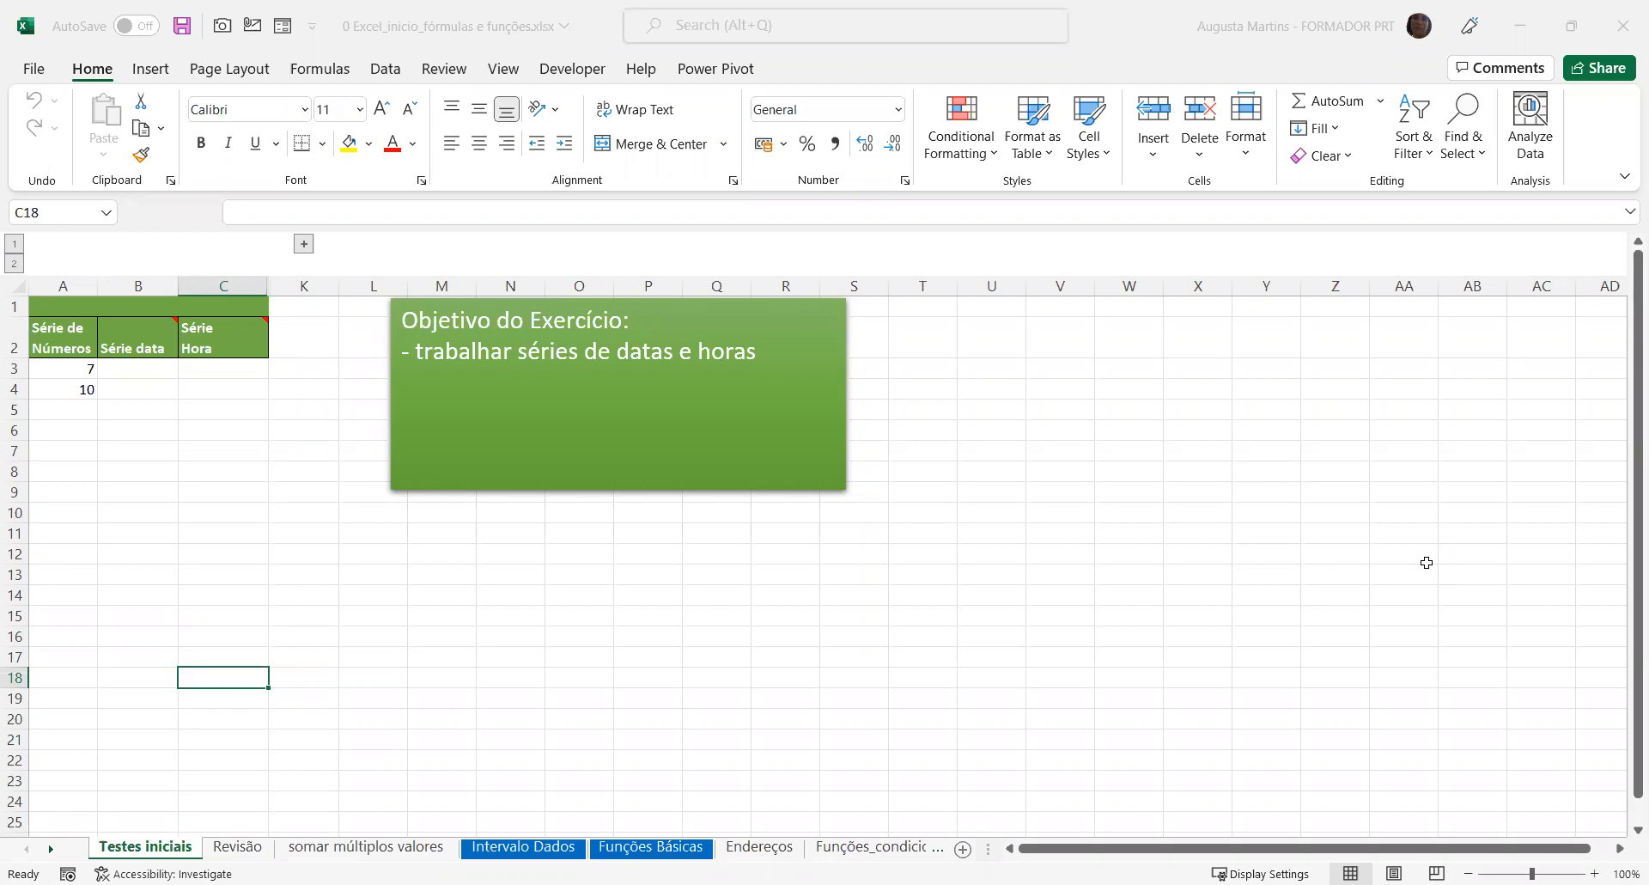
Rename the "Testes Iniciais" sheet as "Séries"
double_click(152, 847)
type("S")
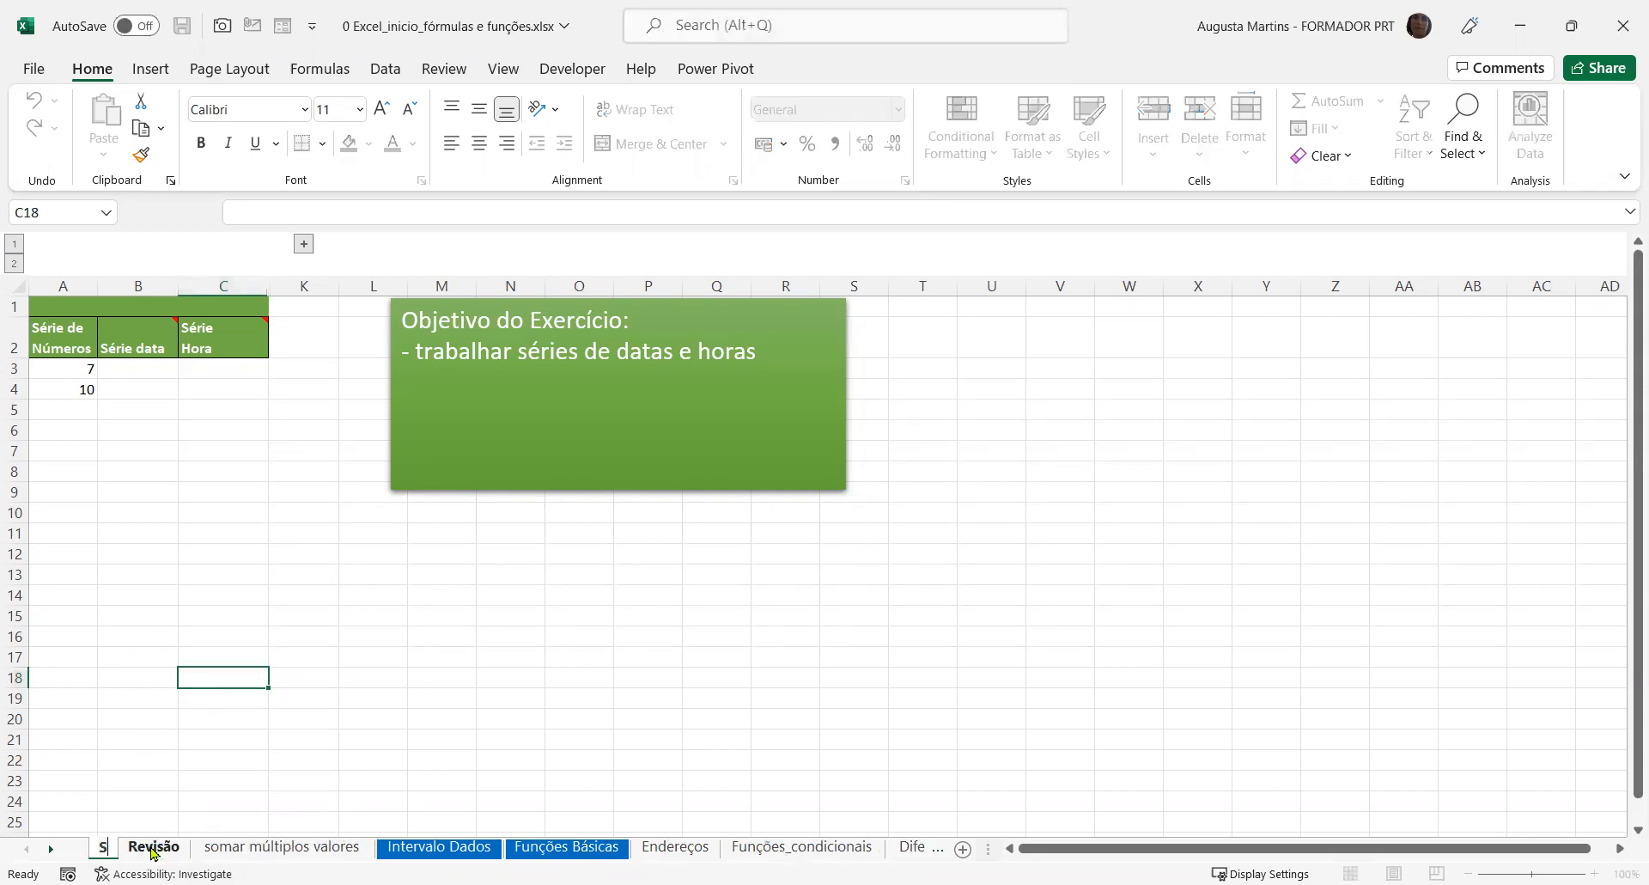
type("éries")
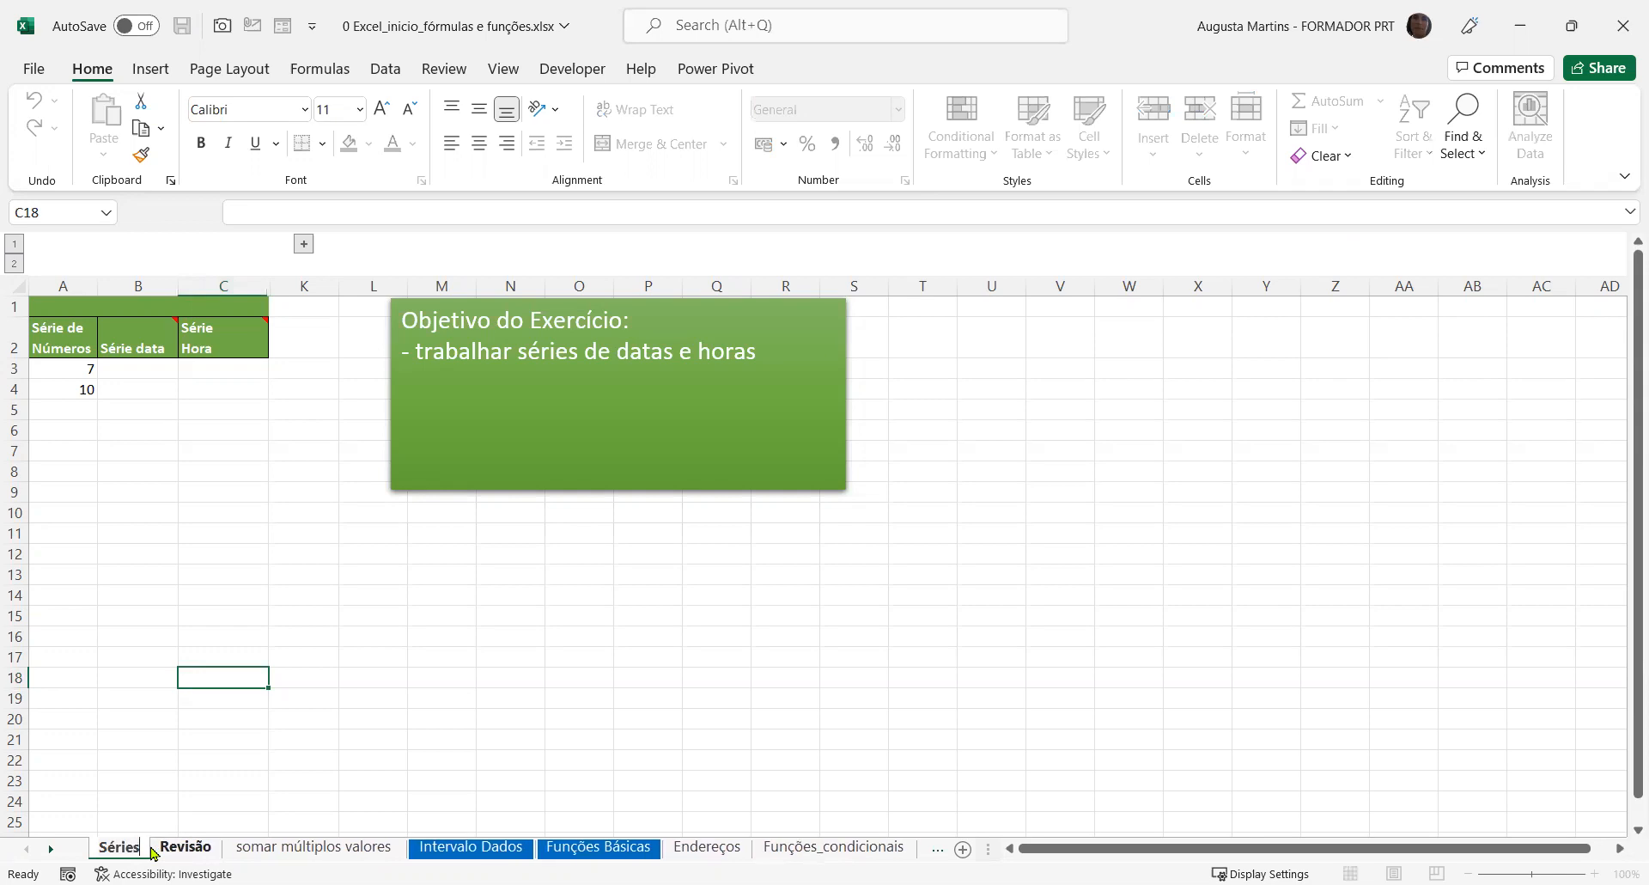
key("Return")
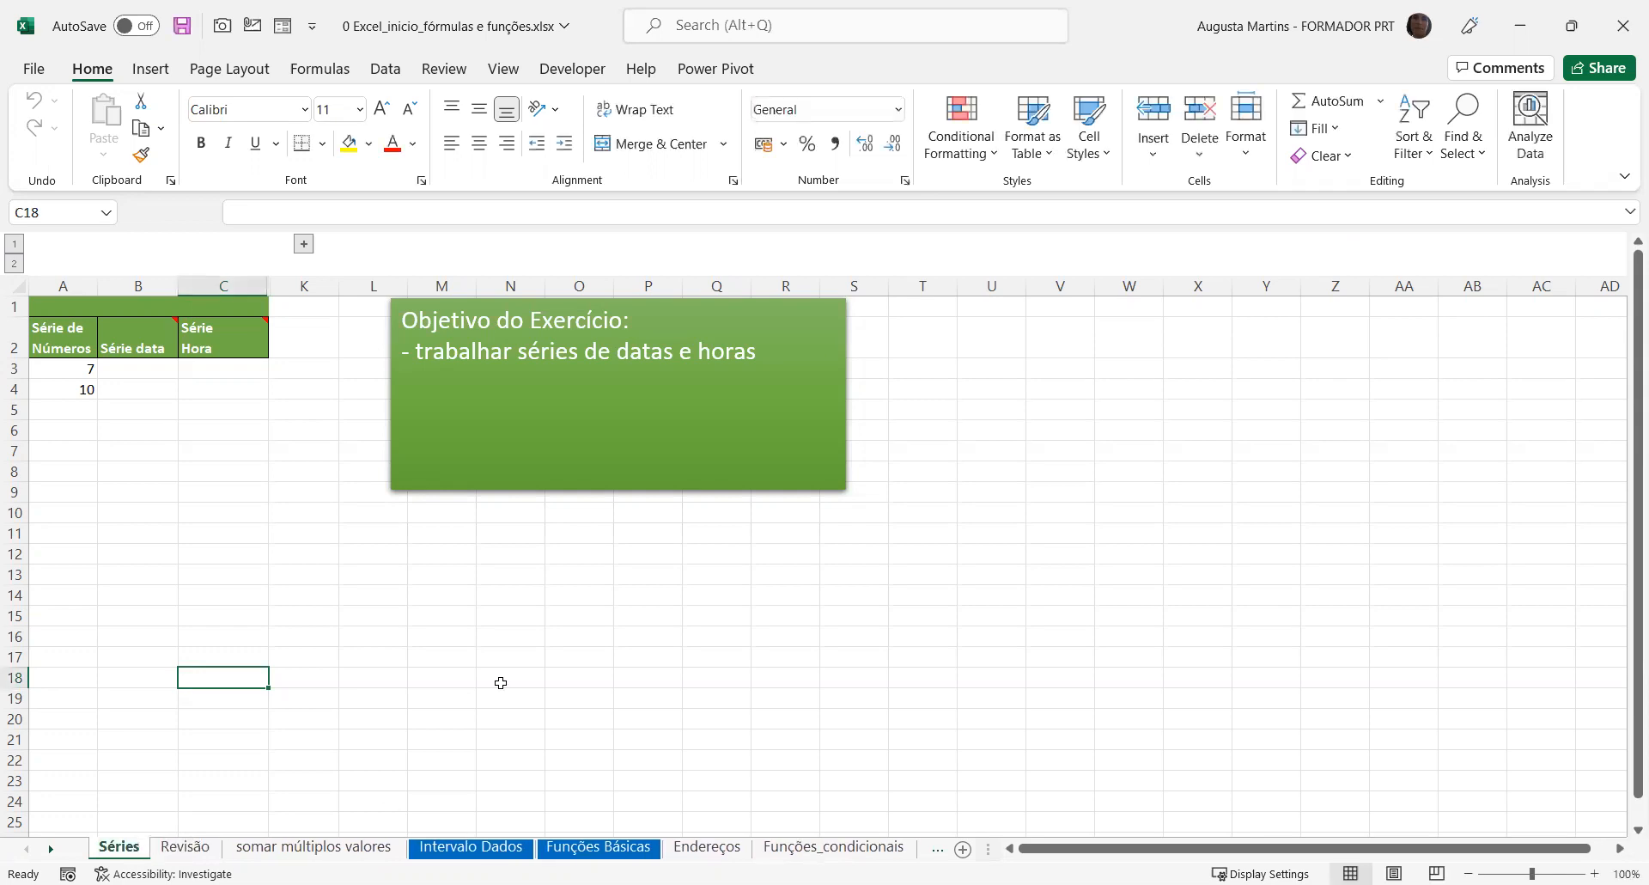
left_click(329, 547)
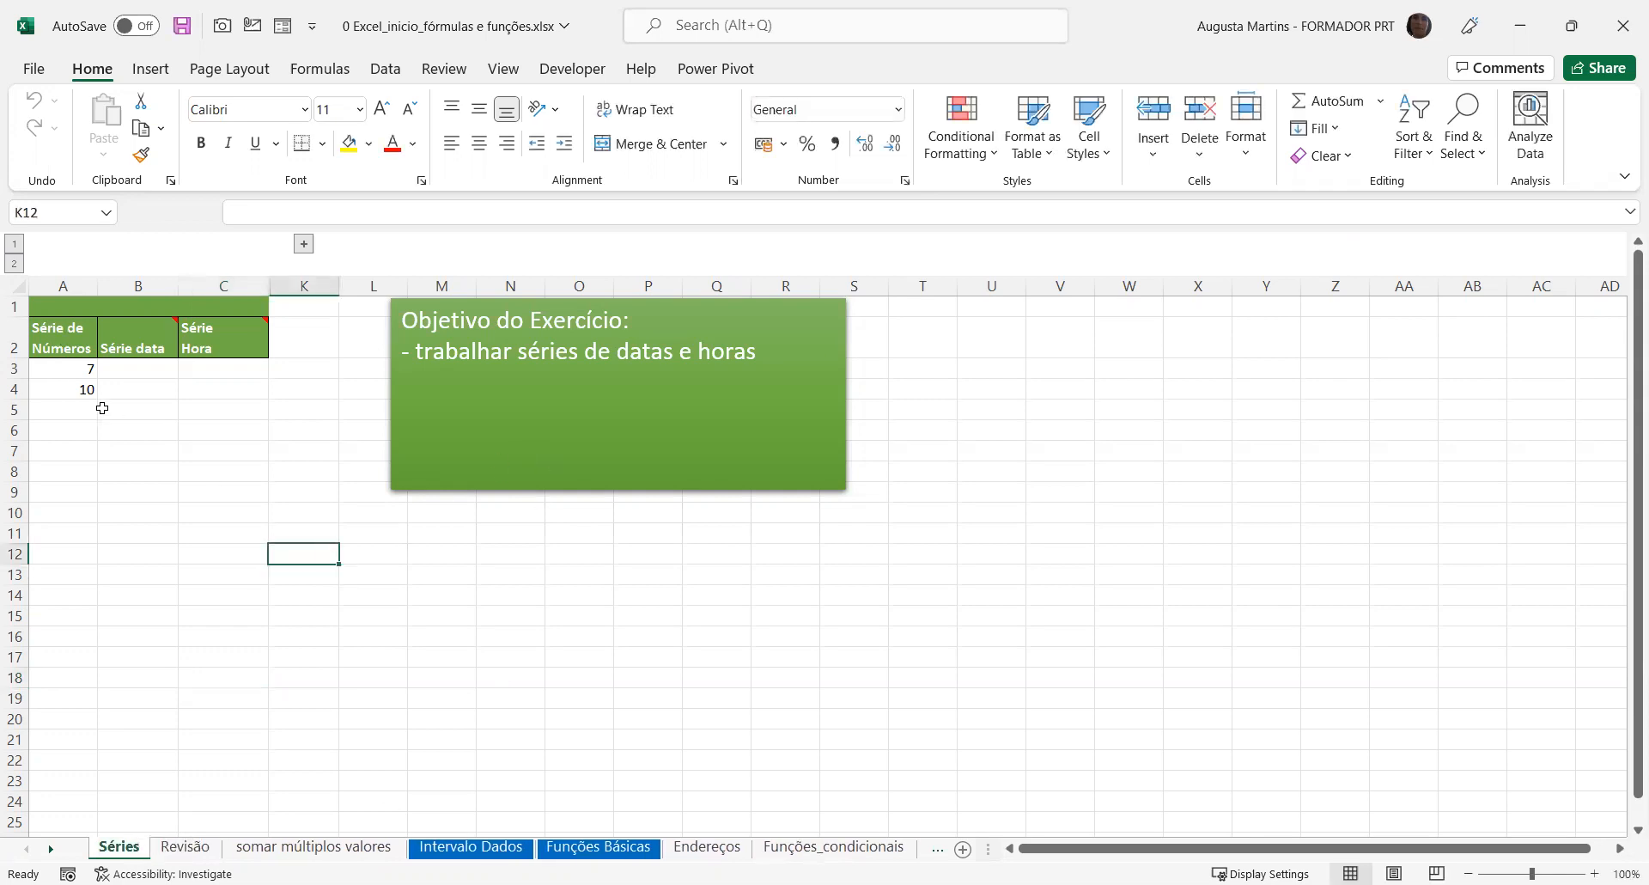
Delete the number in A4 and fill A3 down to A18 as a consecutive series using the Fill Series option
left_click(77, 391)
key("Delete")
left_click(78, 368)
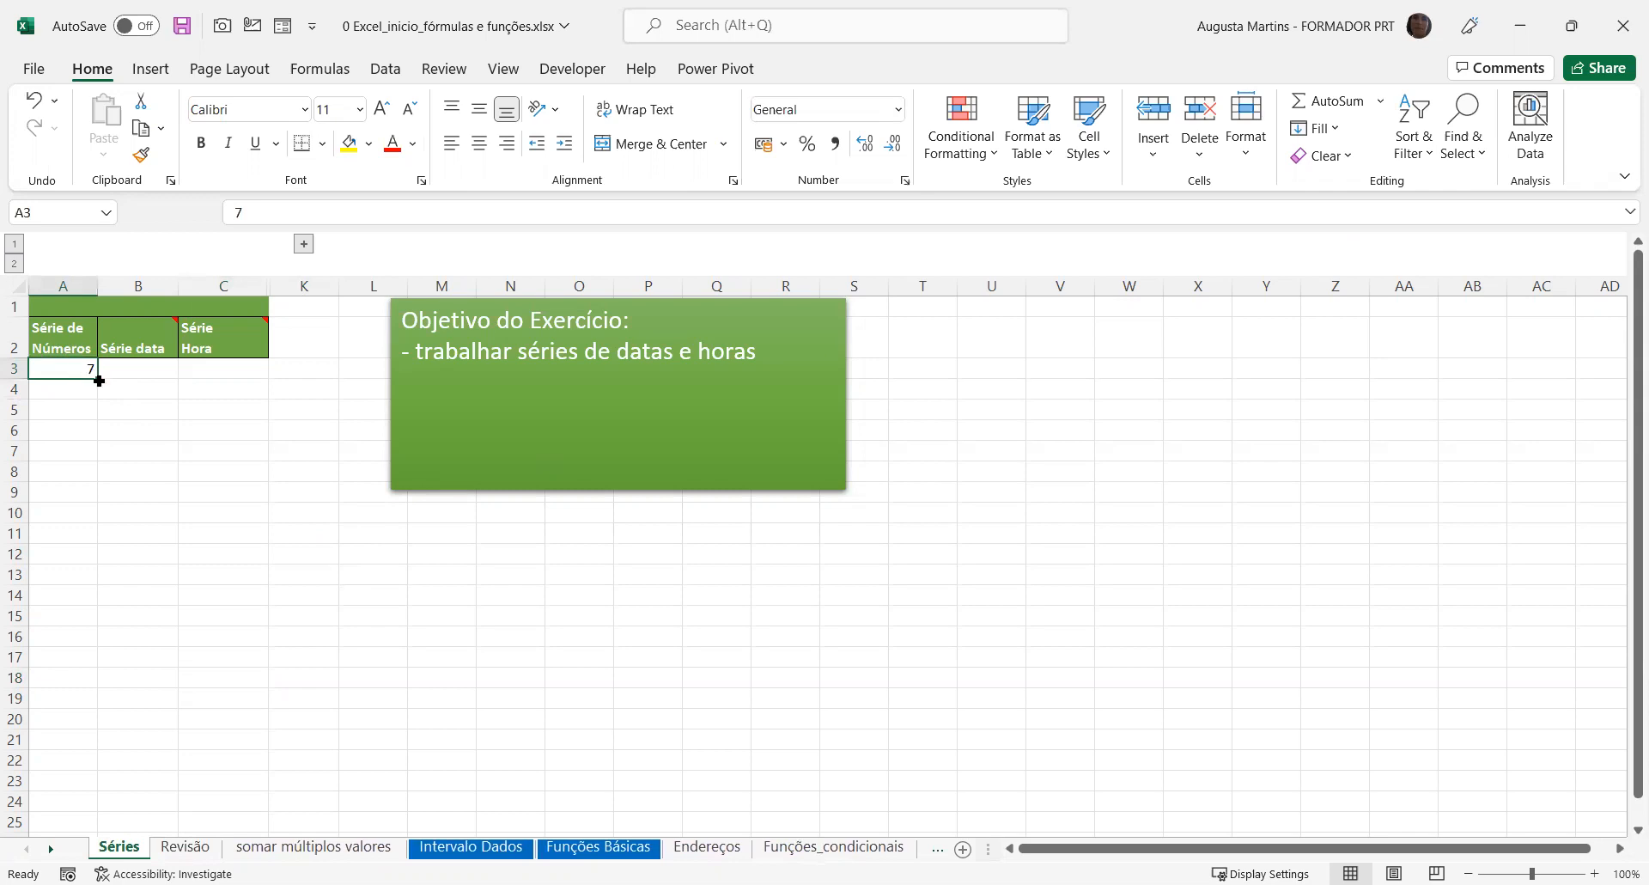
left_click_drag(98, 380, 86, 678)
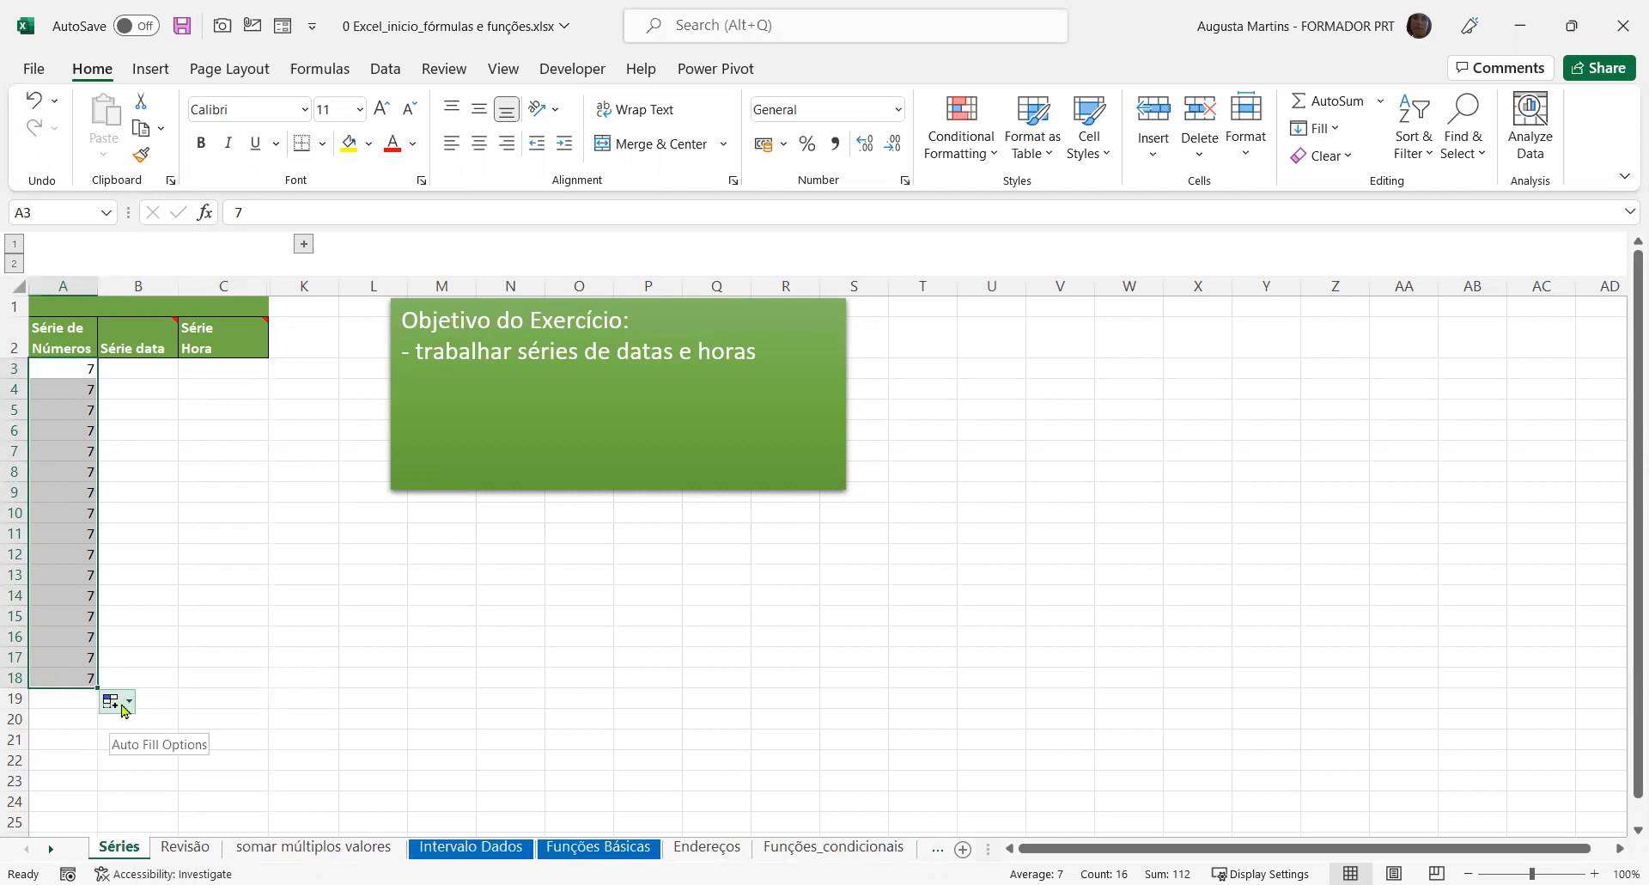
left_click(120, 703)
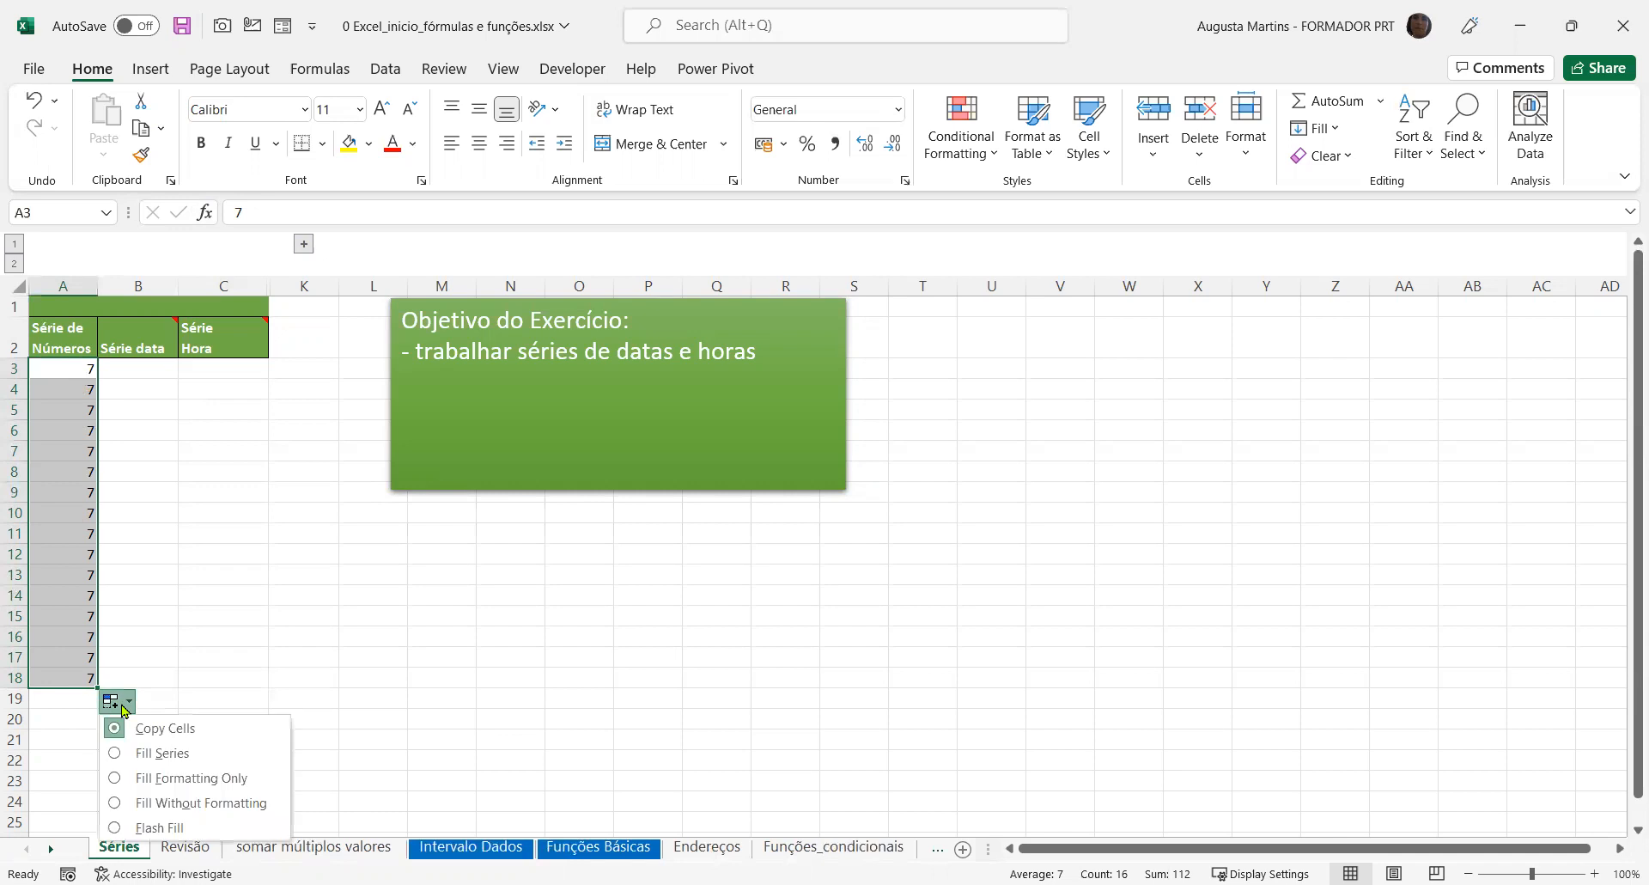
left_click(115, 757)
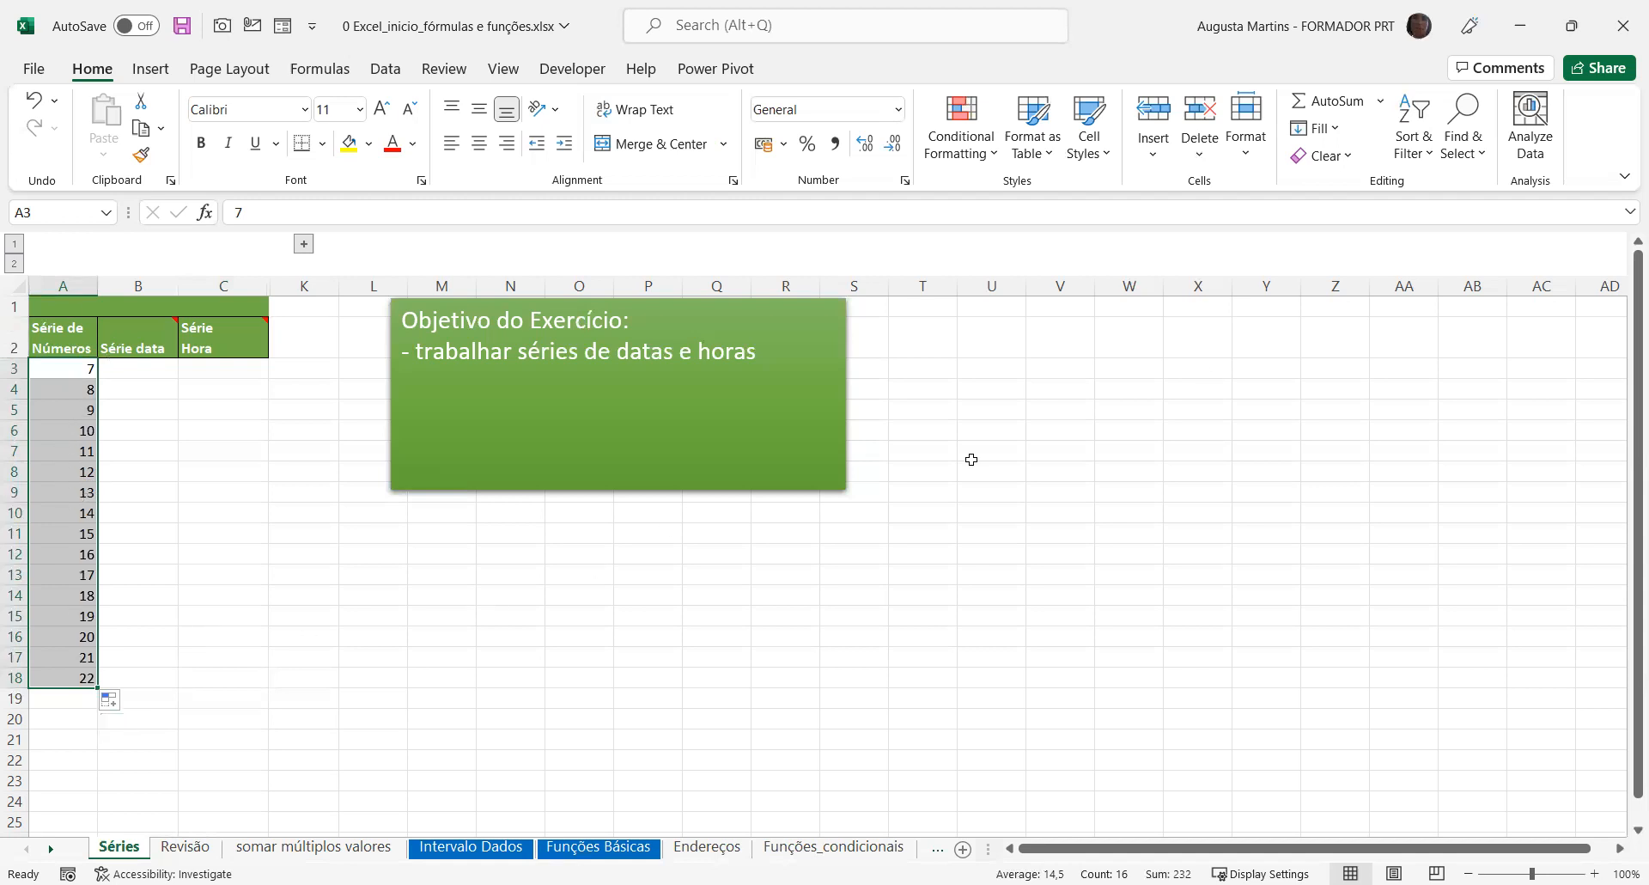
Clear everything from A3:A18 and enter 7 in A3
left_click(1341, 163)
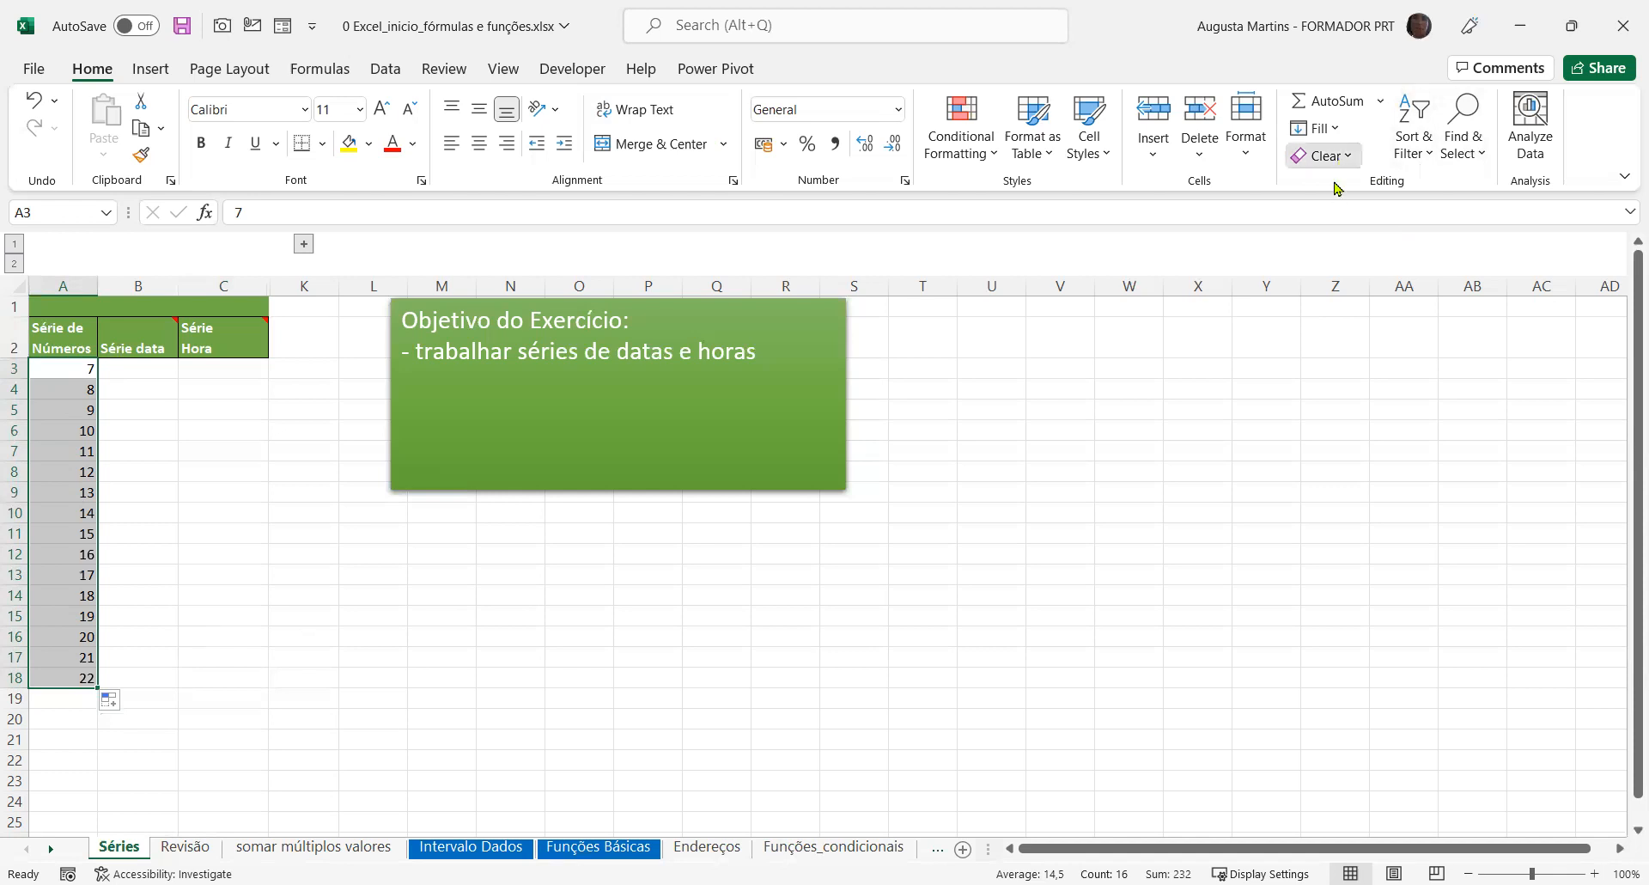
left_click(1344, 186)
type("7")
key("Return")
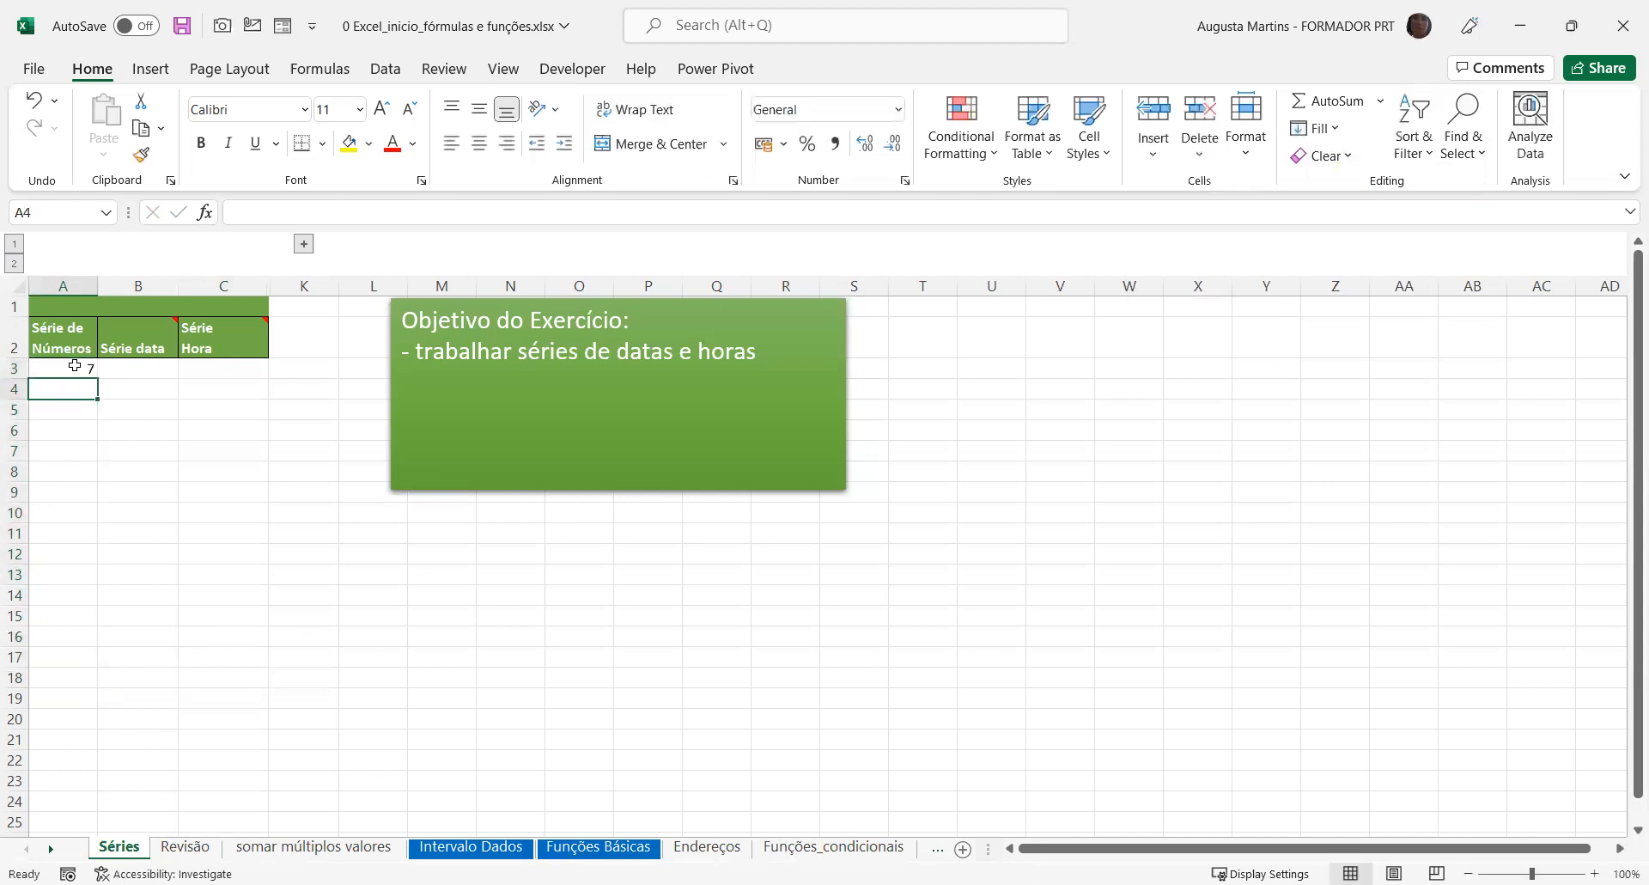
Enter 10 in A4 and extend the series from A3:A4 down to A18
type("10")
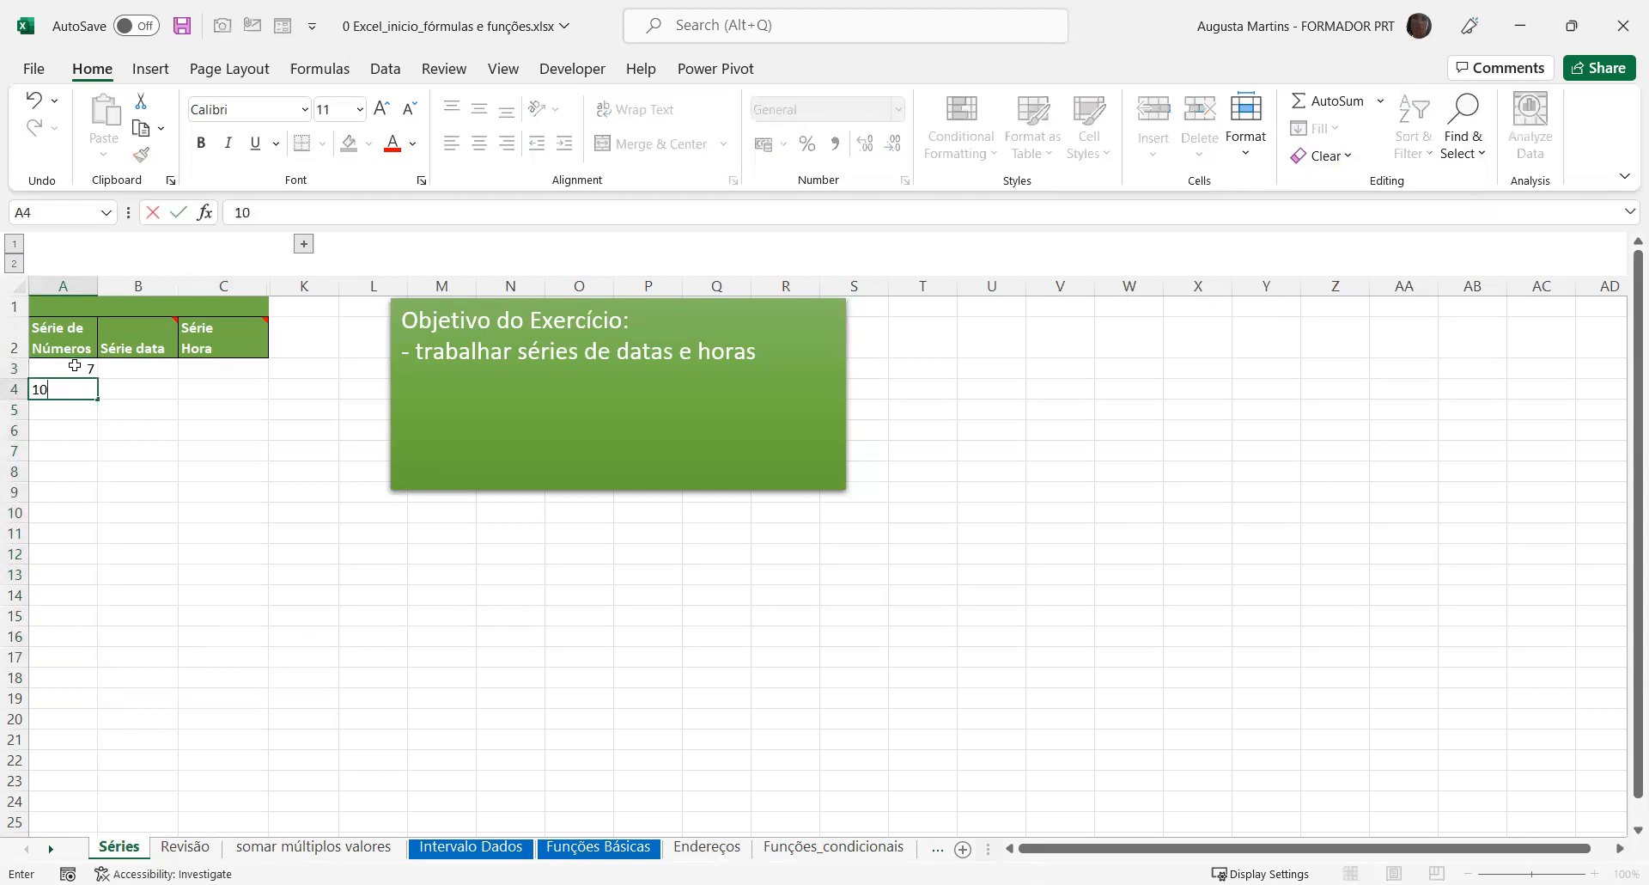
key("Return")
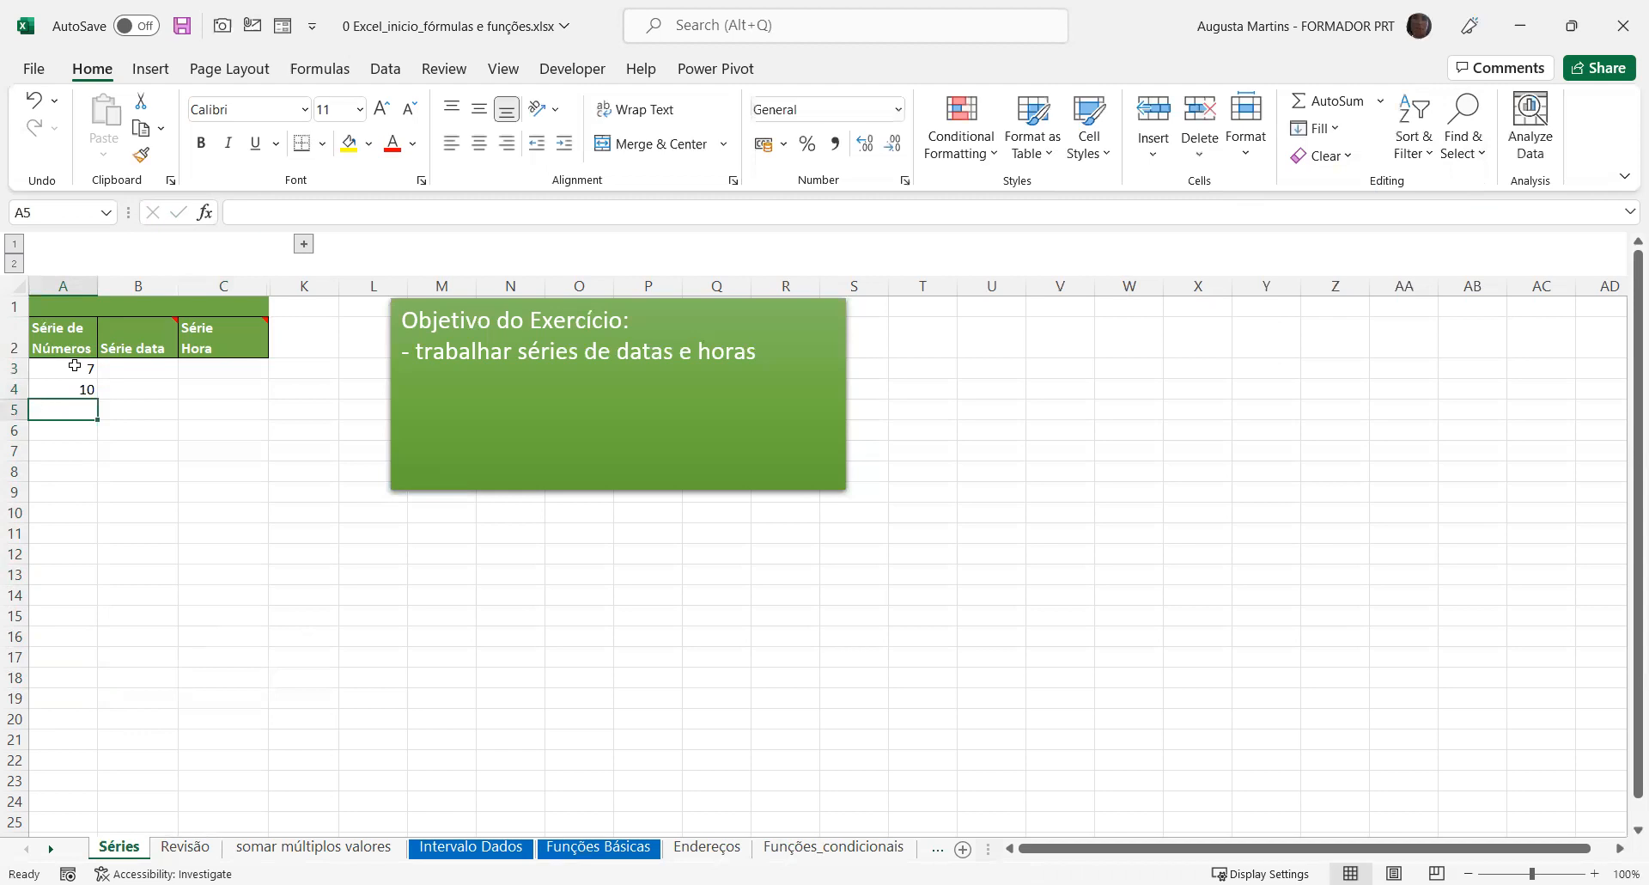
left_click_drag(75, 366, 66, 387)
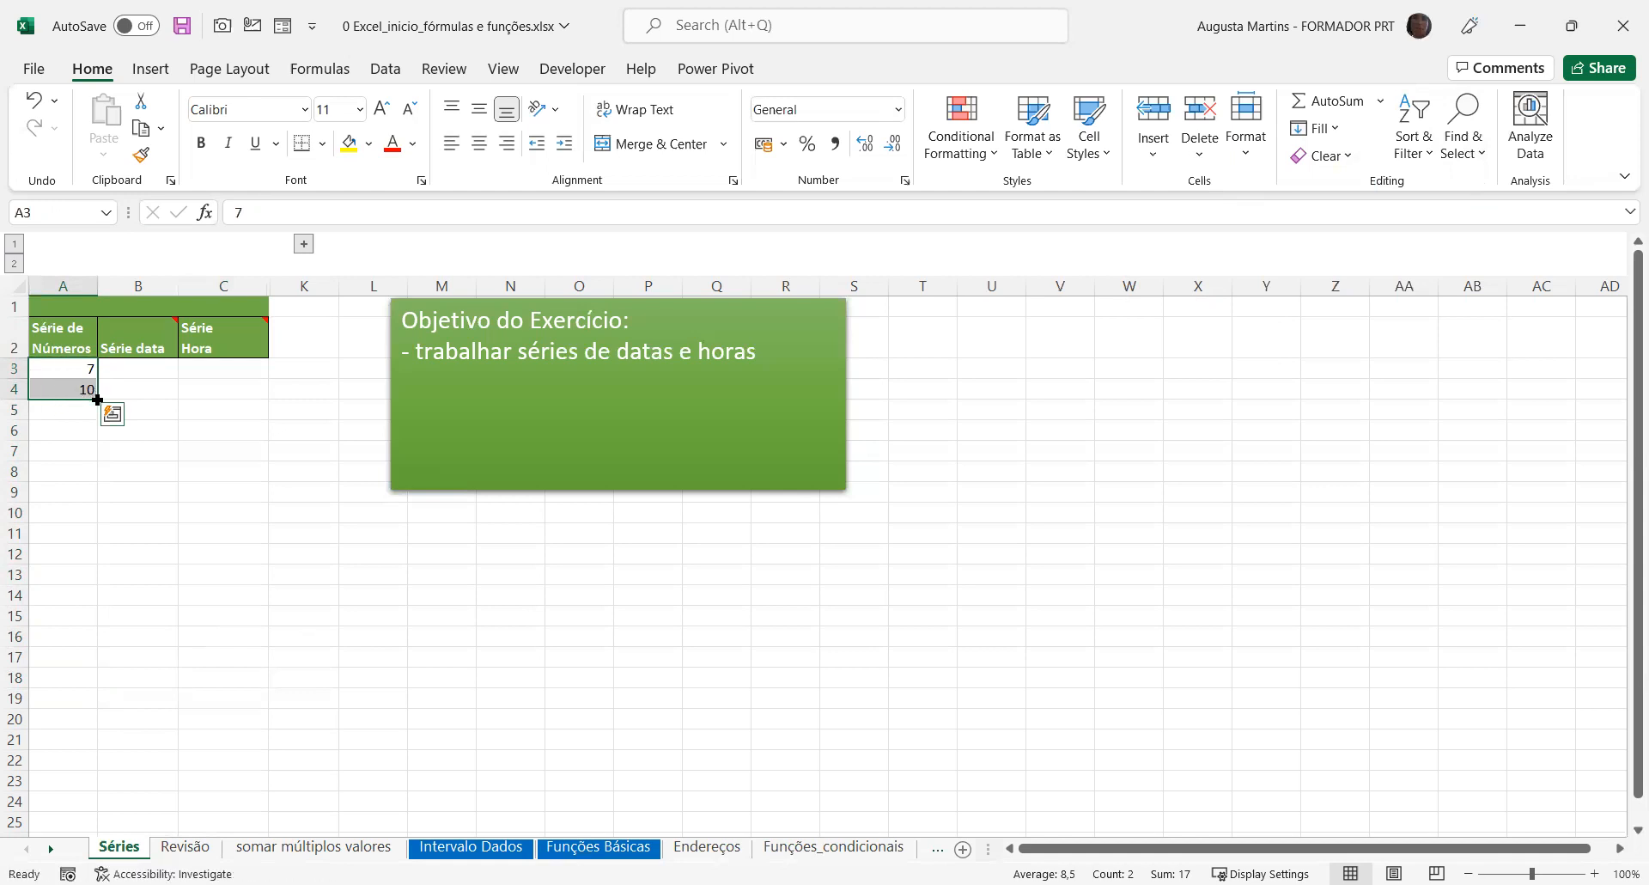
left_click_drag(97, 399, 97, 685)
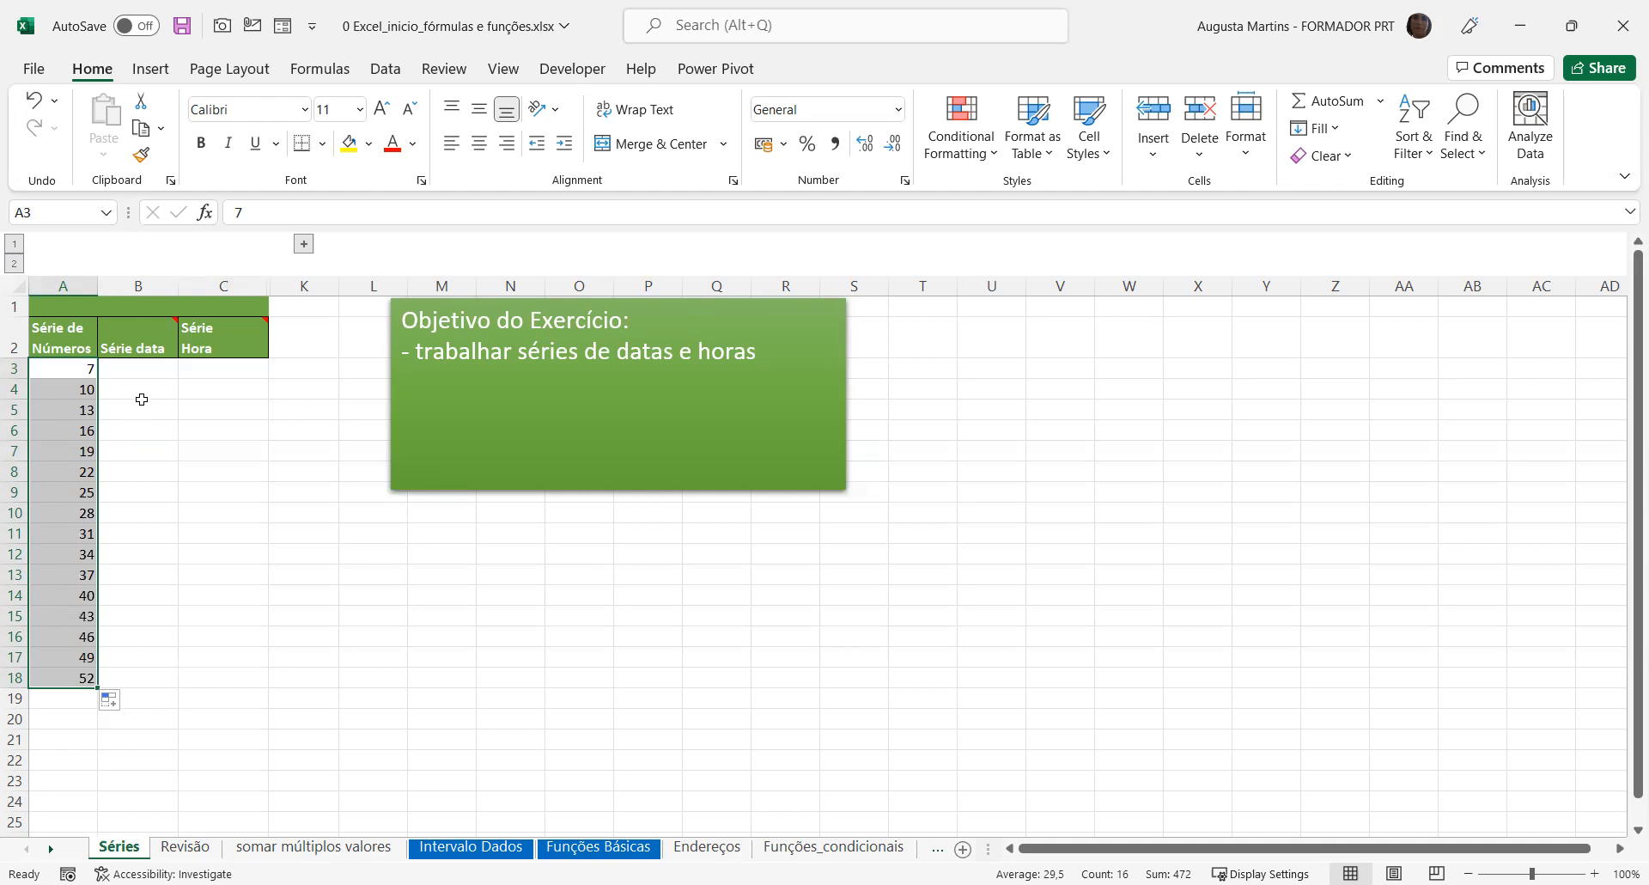
Enter the date 10-07-2022 in B3 and autofill it down to B18
left_click(143, 369)
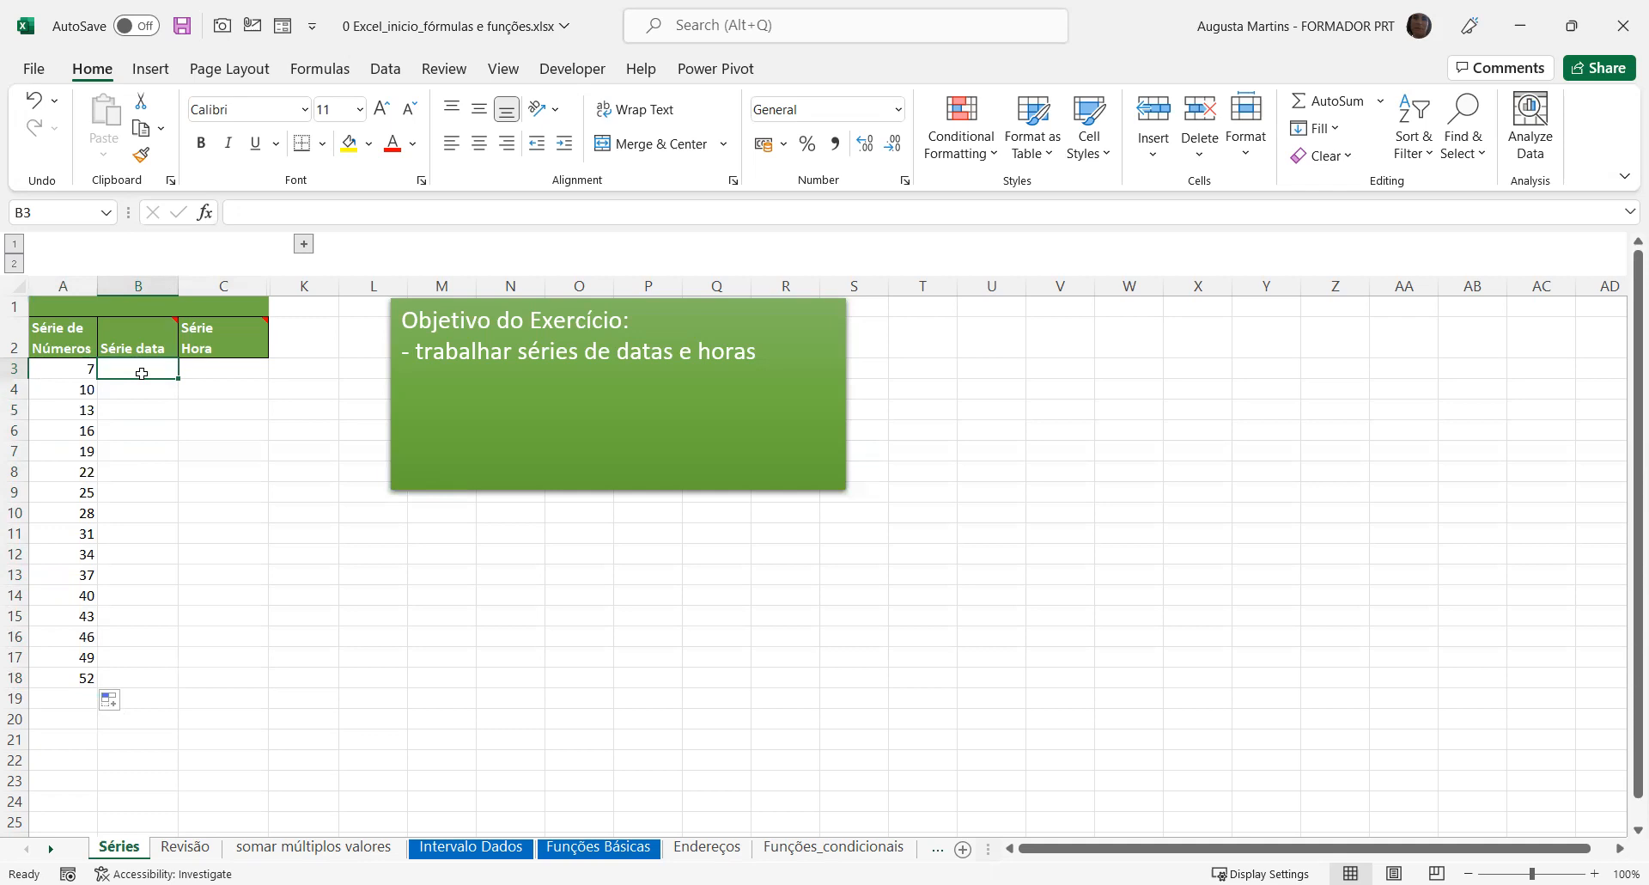
left_click(142, 373)
type("10-07-2022")
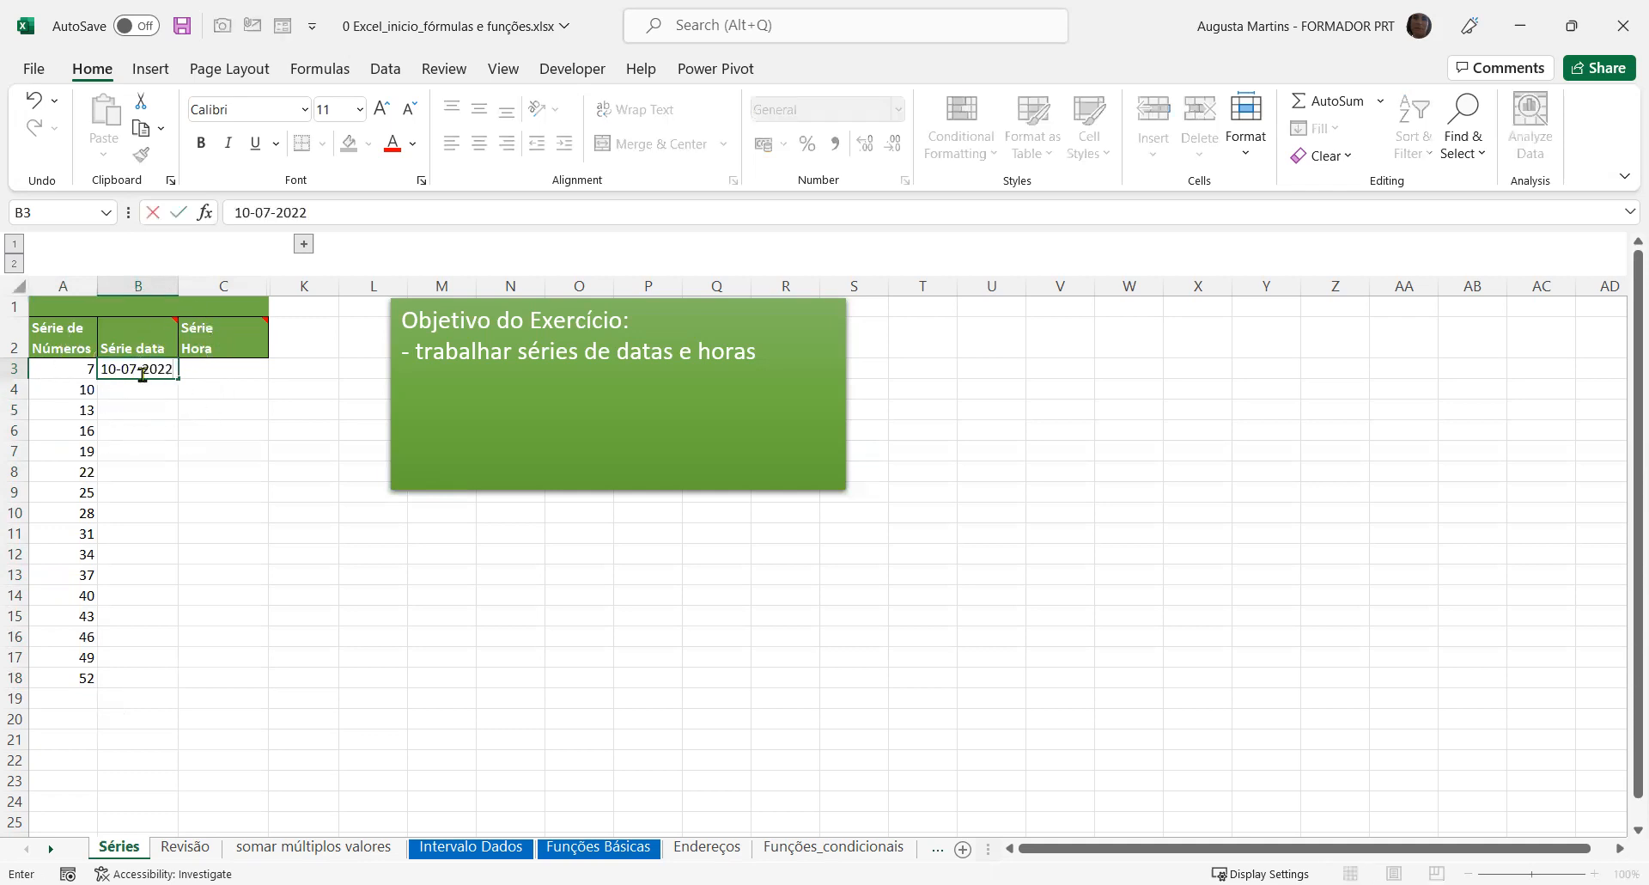
key("Return")
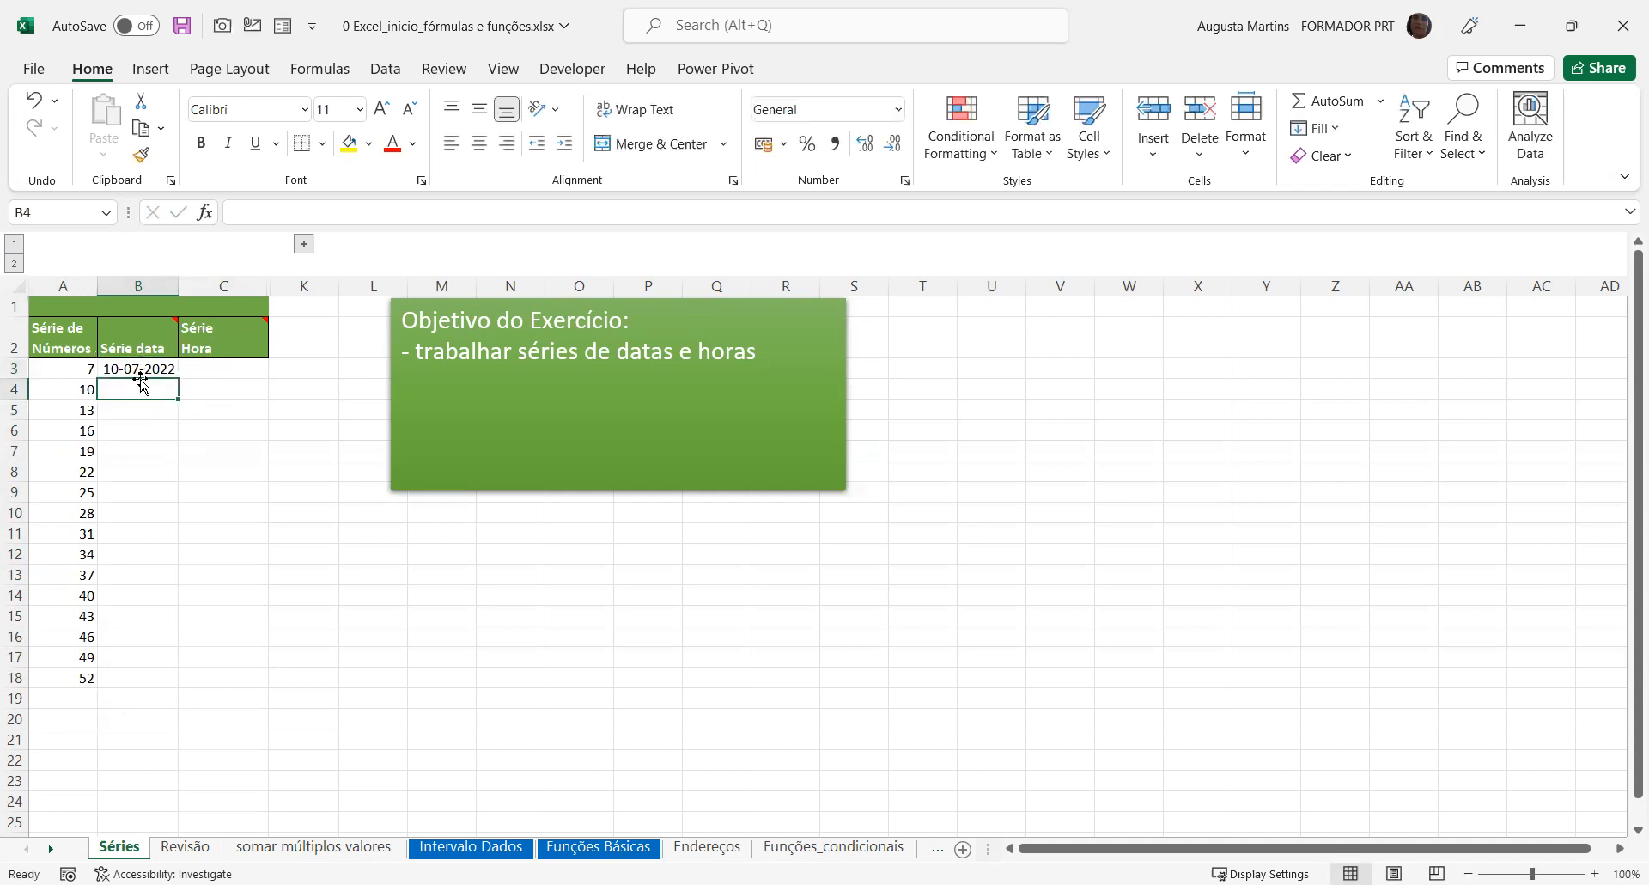
left_click(141, 367)
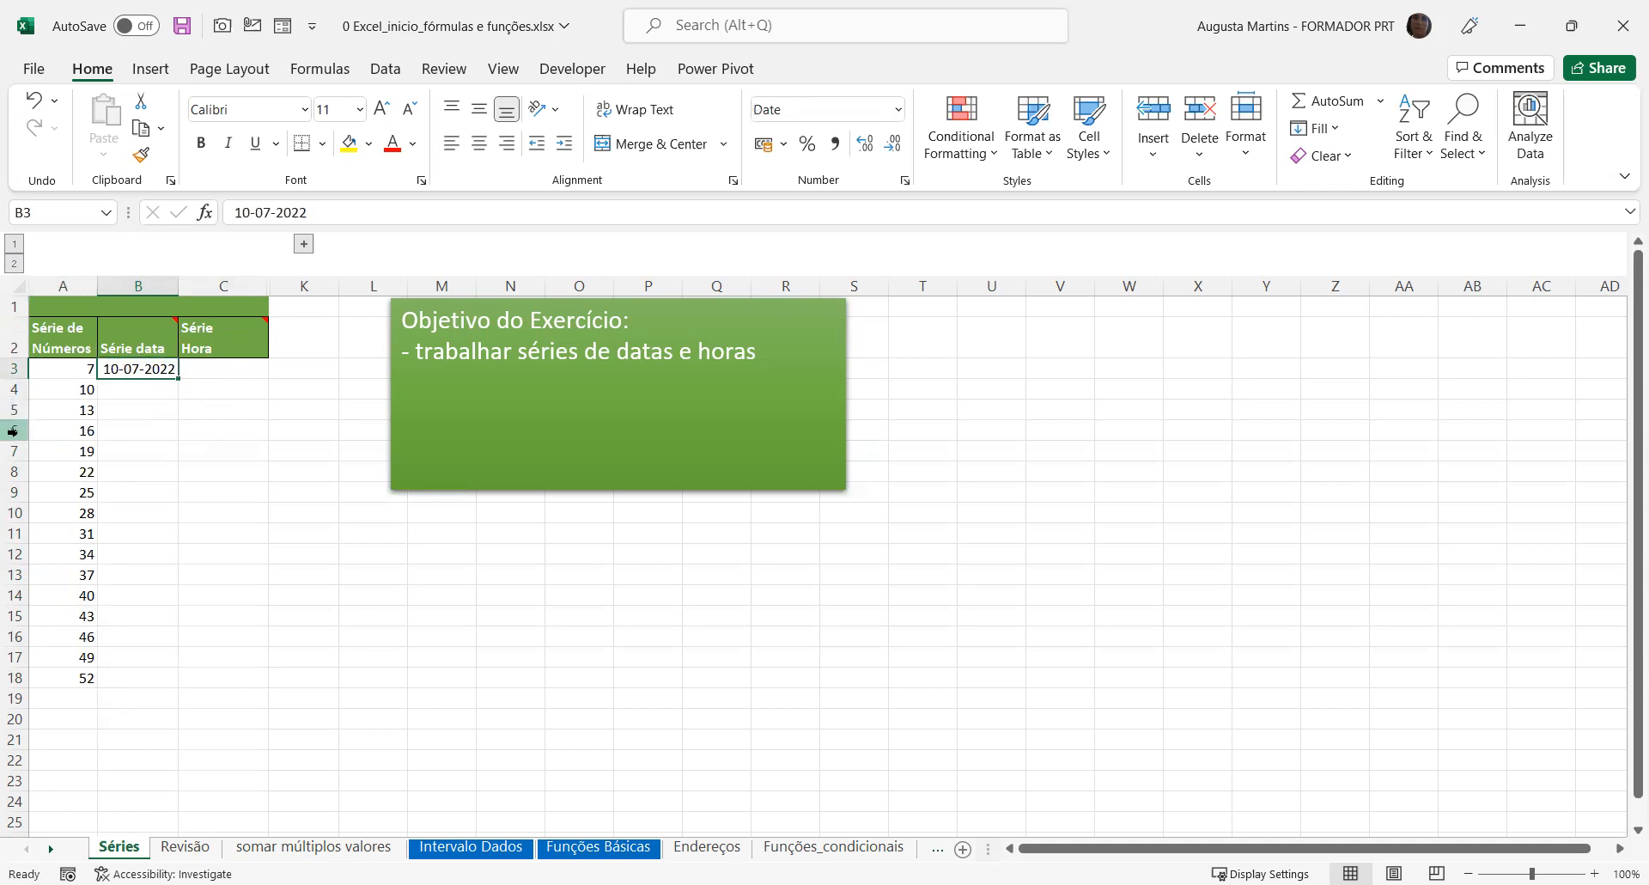
double_click(176, 377)
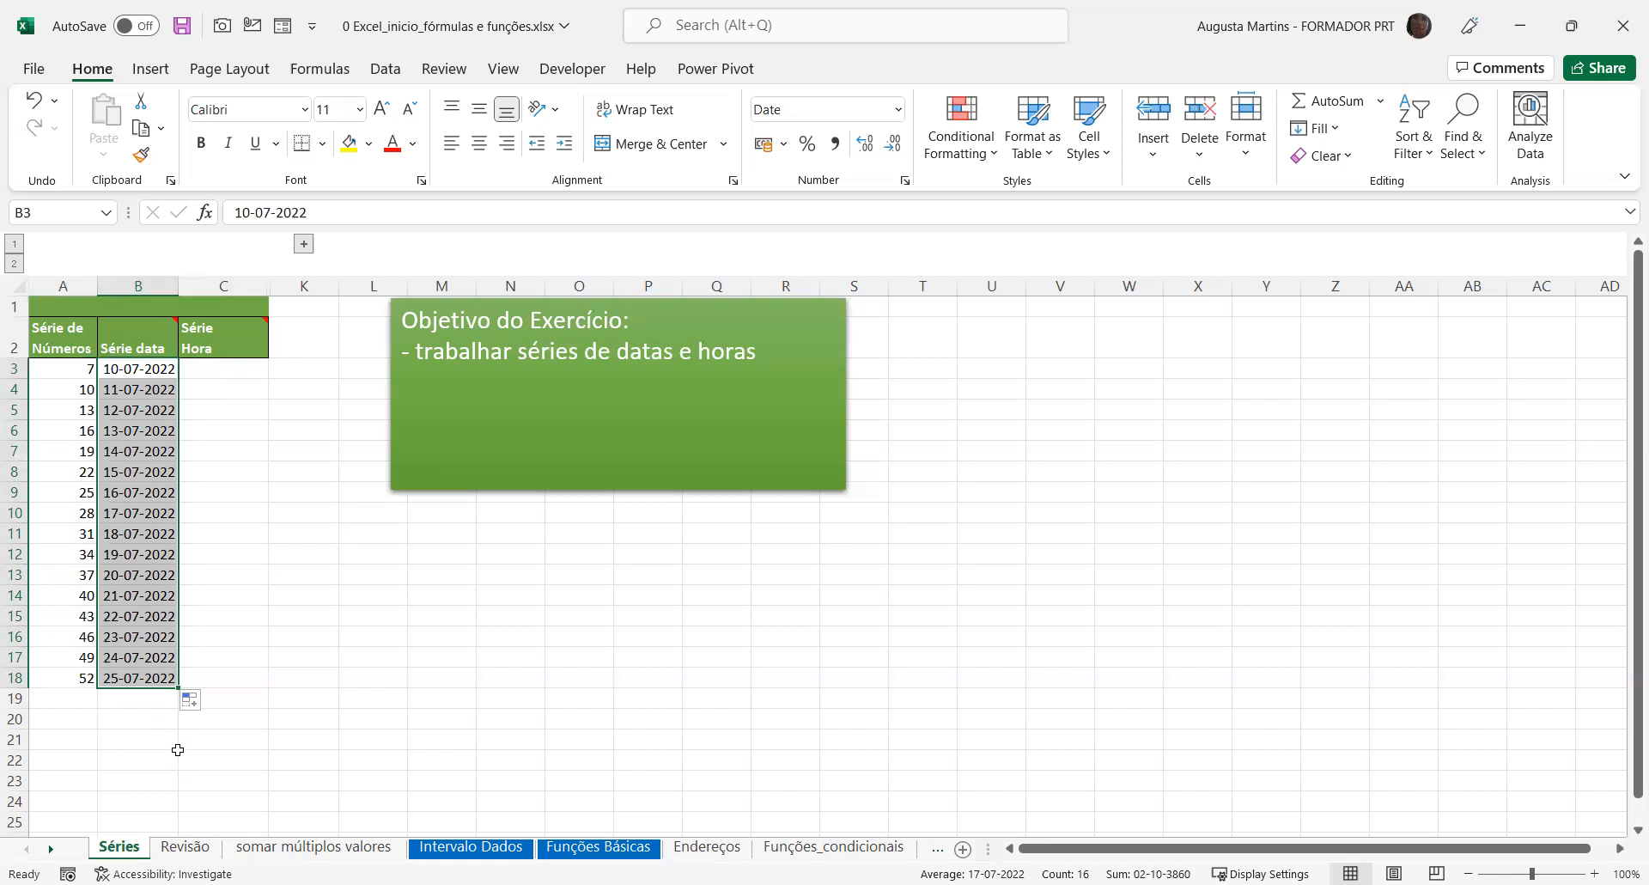
Try the Copy Cells fill option on the dates in B3:B18, and finish with Fill Weekdays
left_click(196, 705)
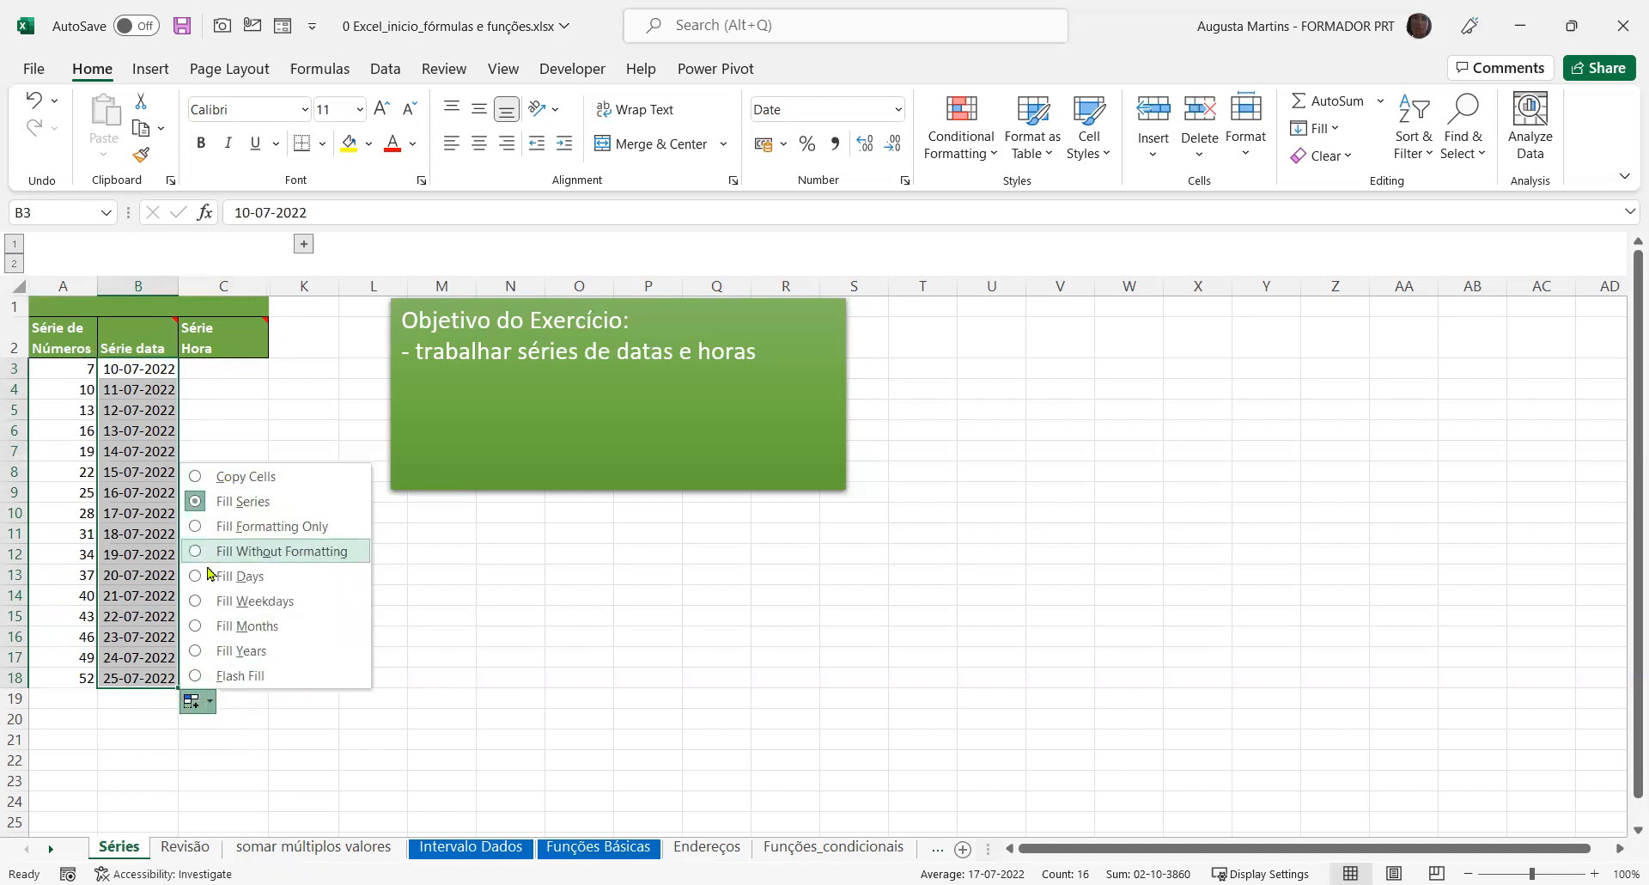
left_click(199, 479)
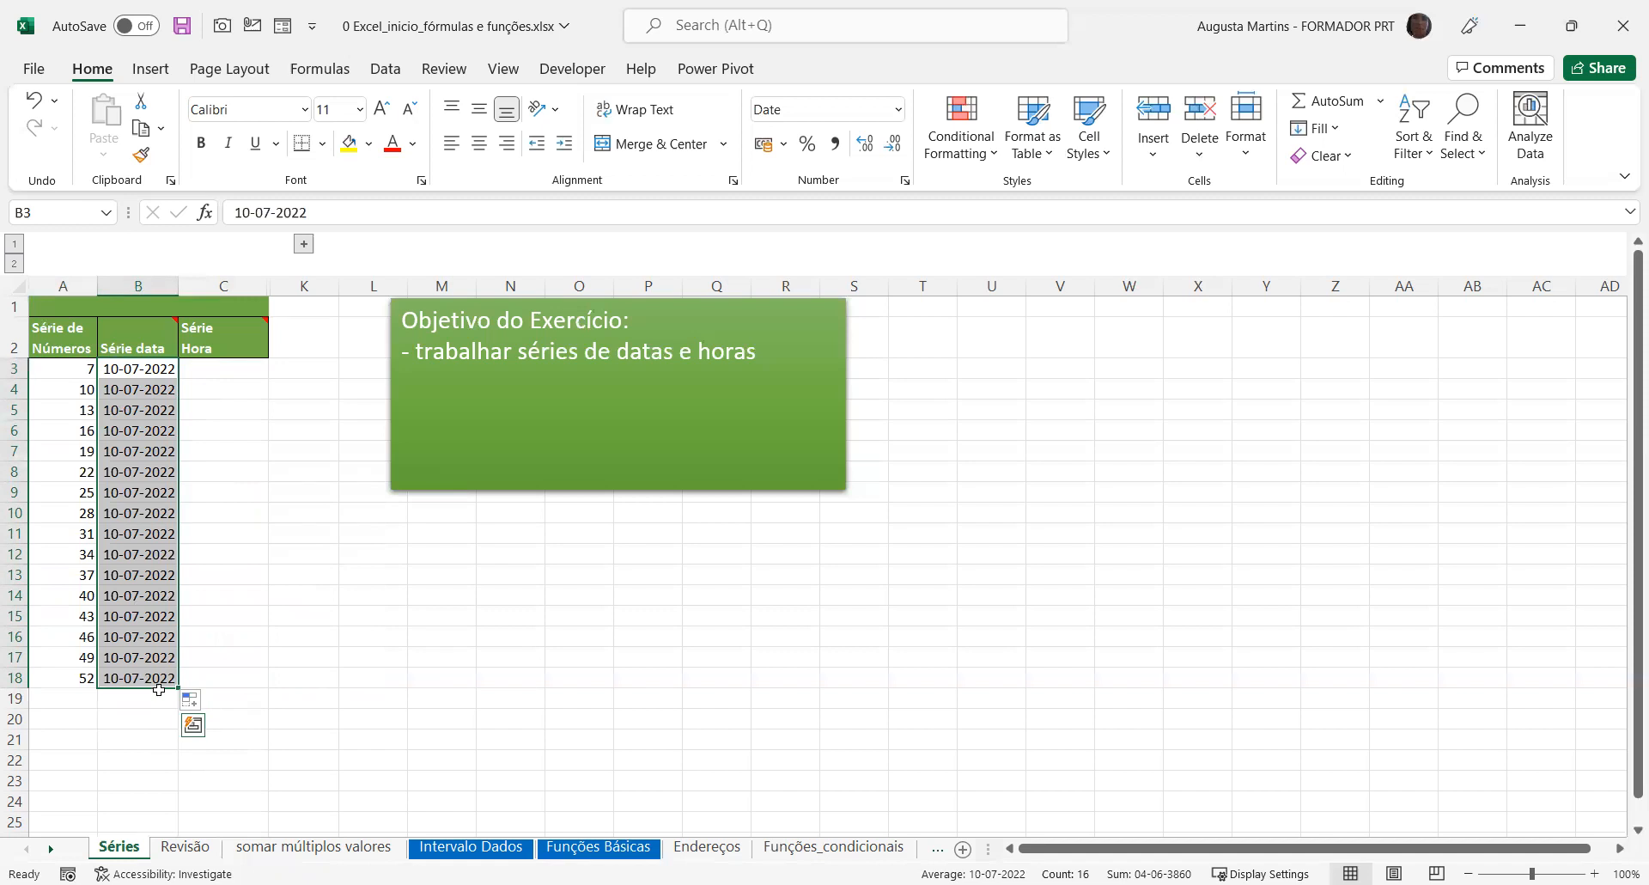
left_click(197, 702)
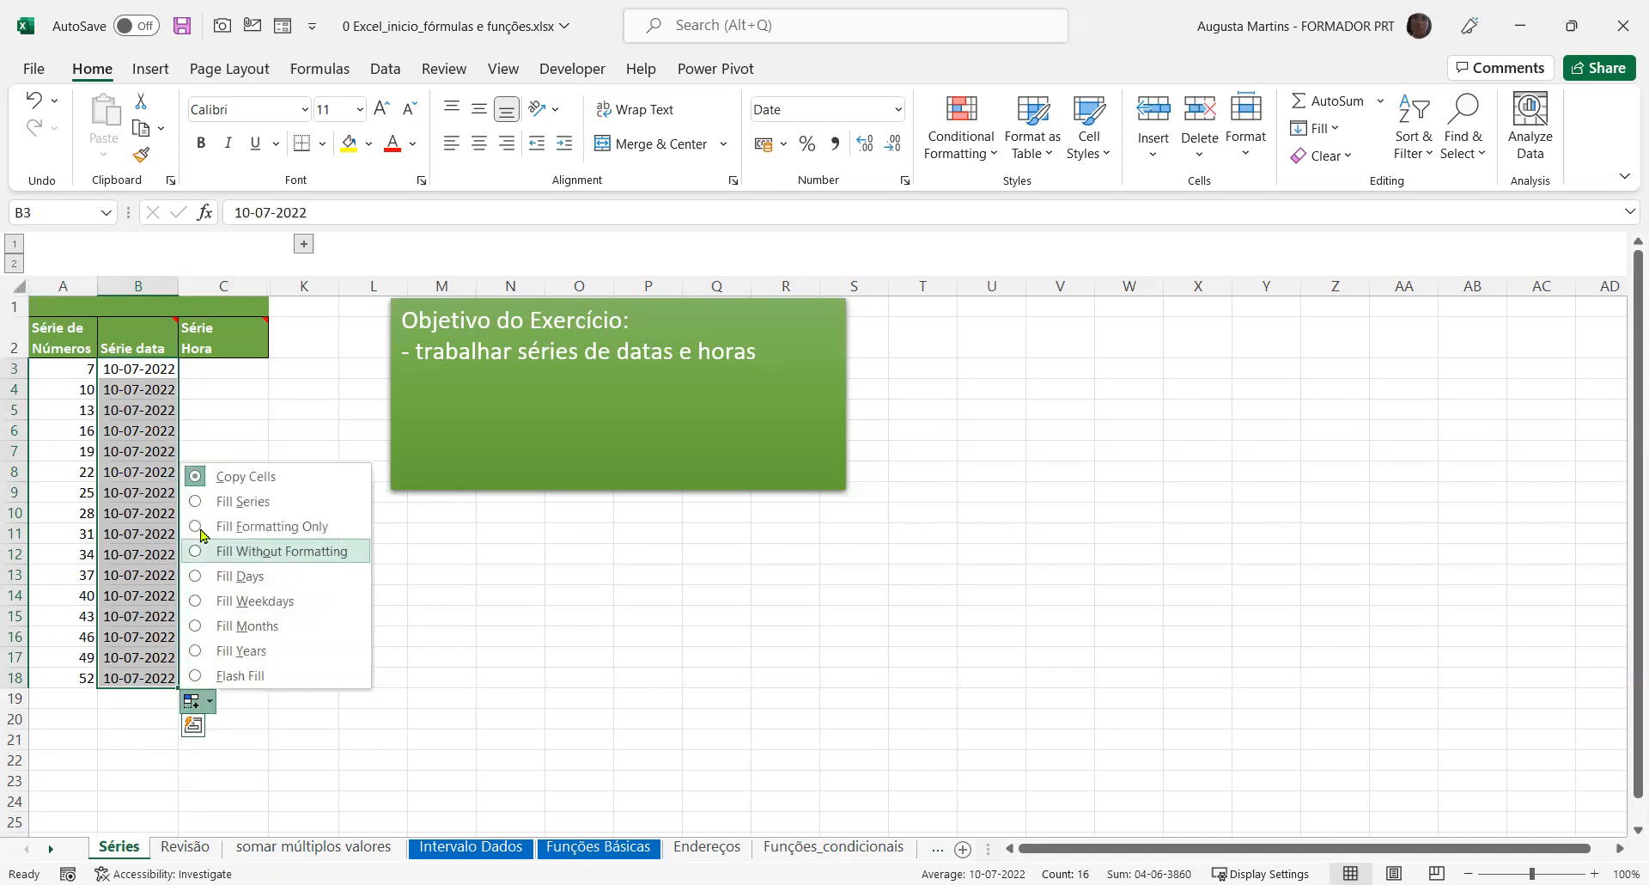
left_click(195, 602)
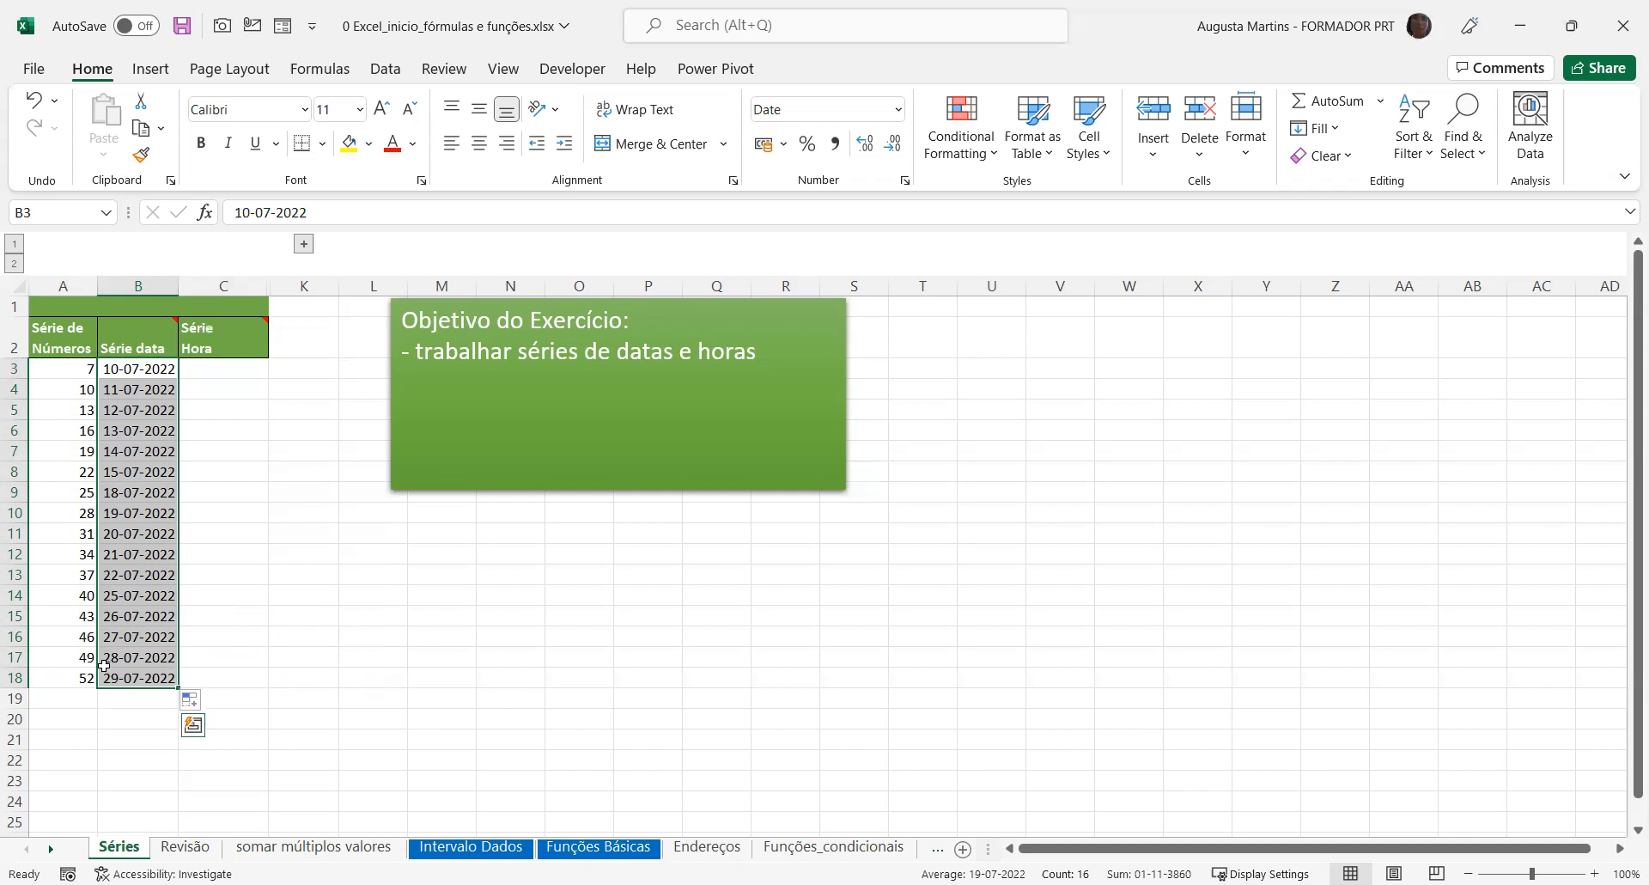
Try the Fill Months option on the date column B3:B18 and return it to Fill Weekdays
left_click(118, 372)
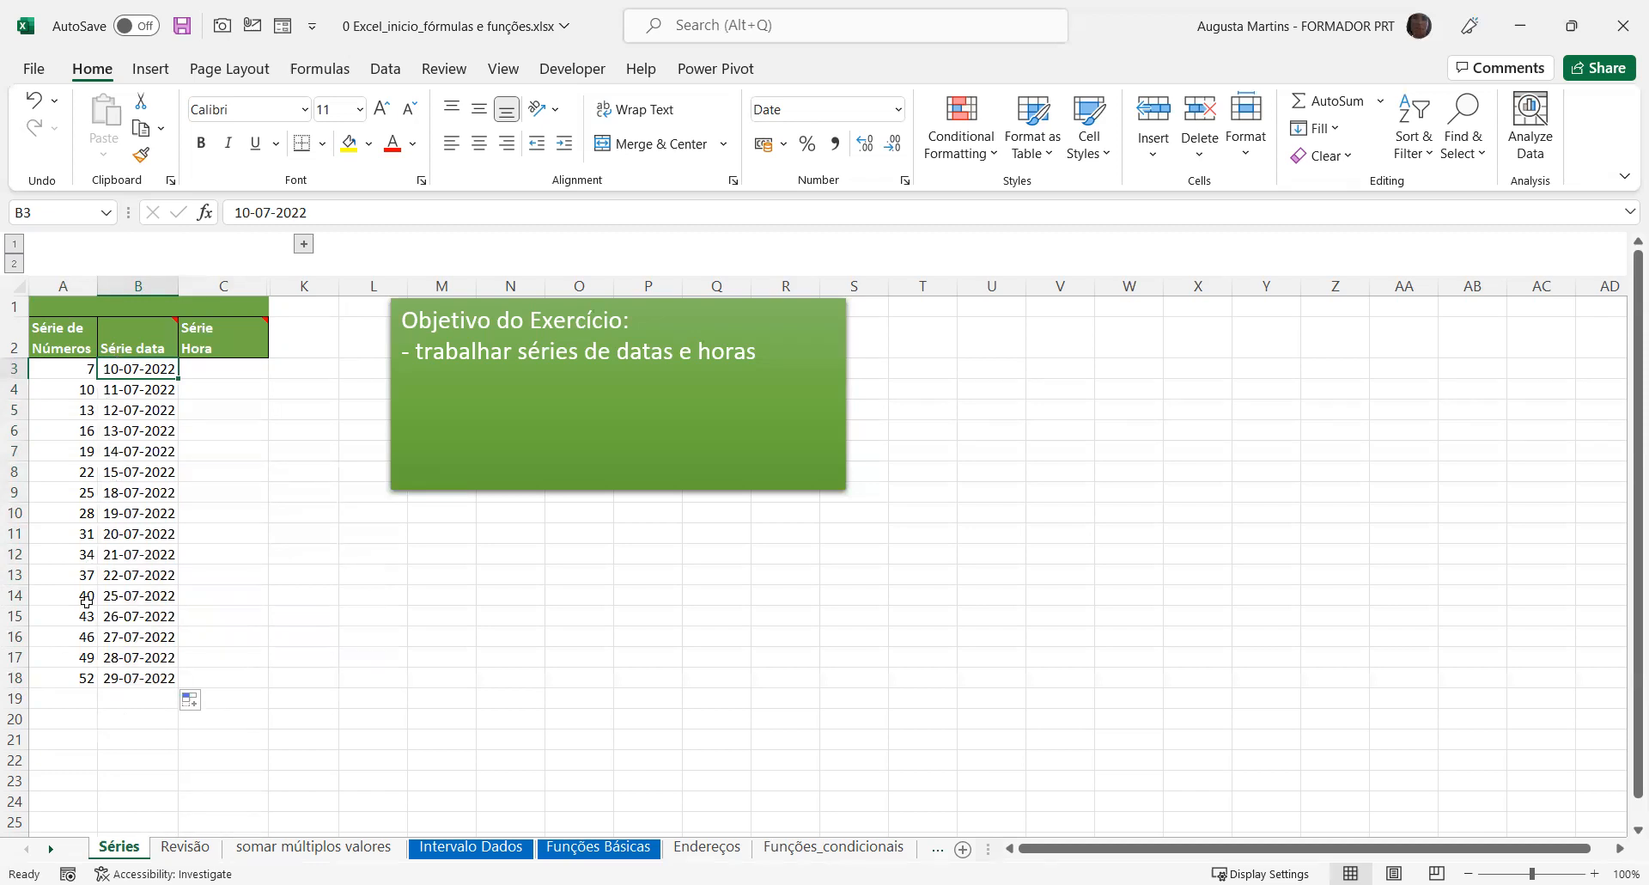
left_click(204, 709)
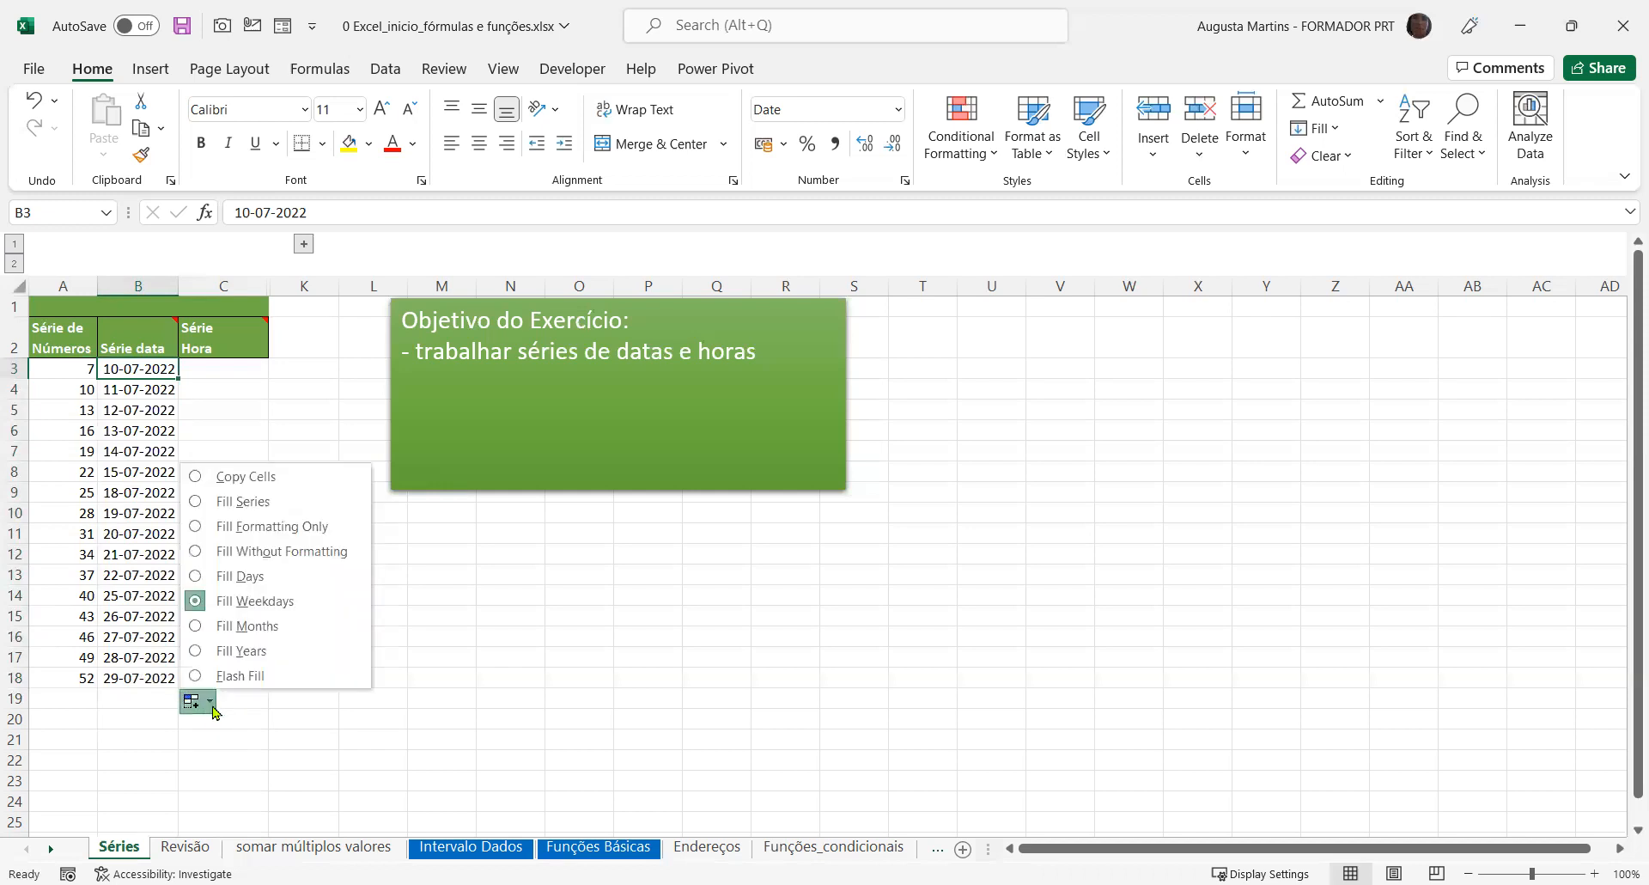
left_click(196, 627)
left_click(198, 701)
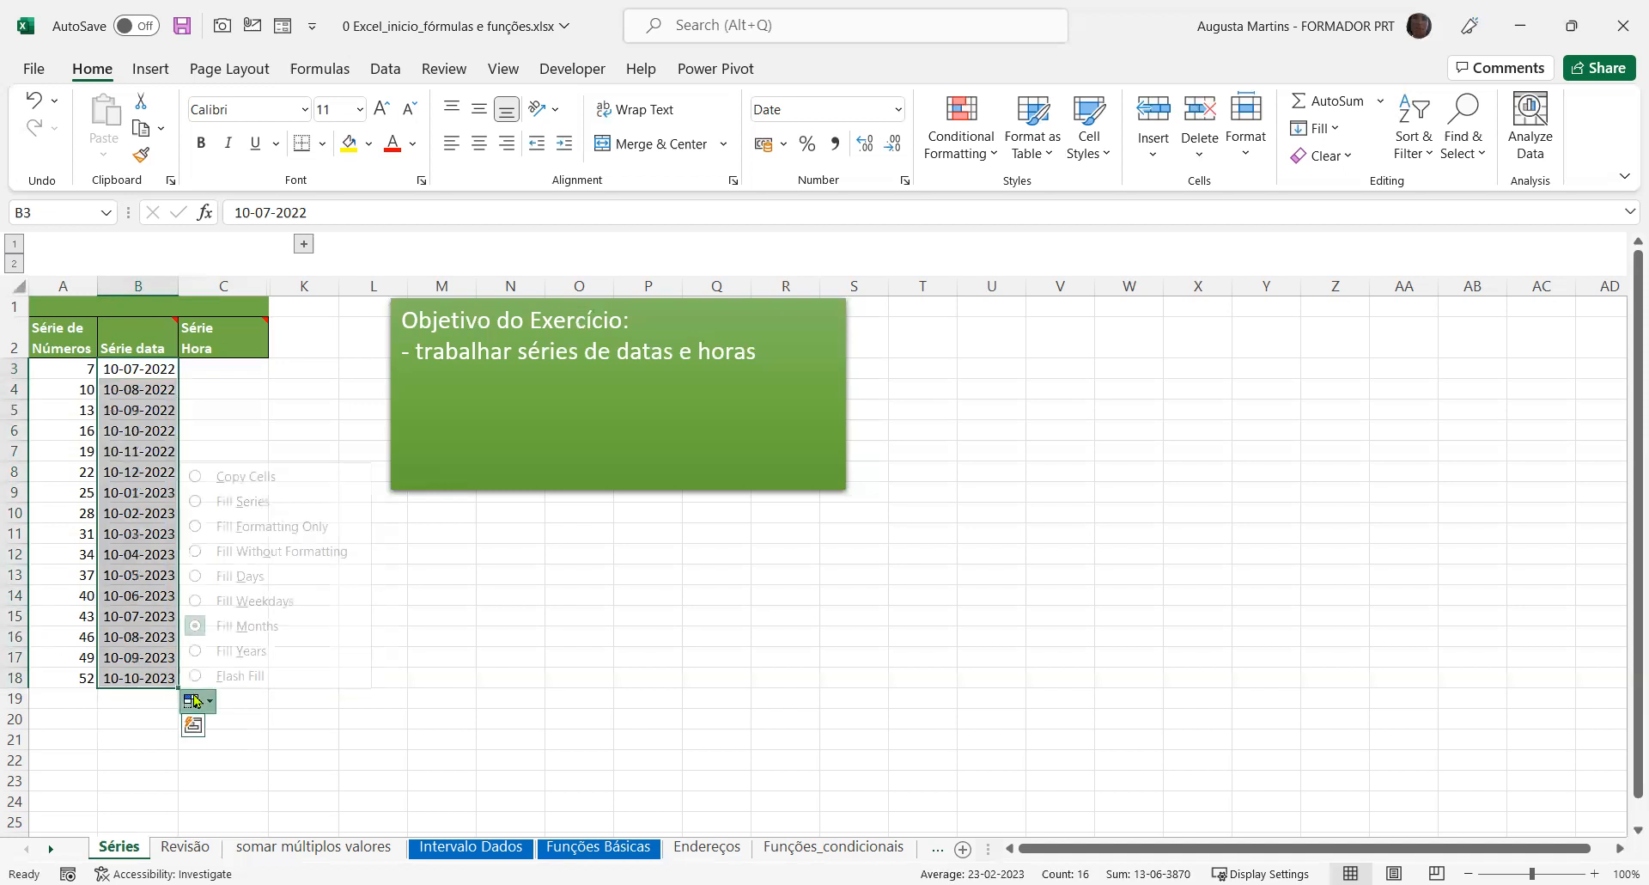
left_click(195, 601)
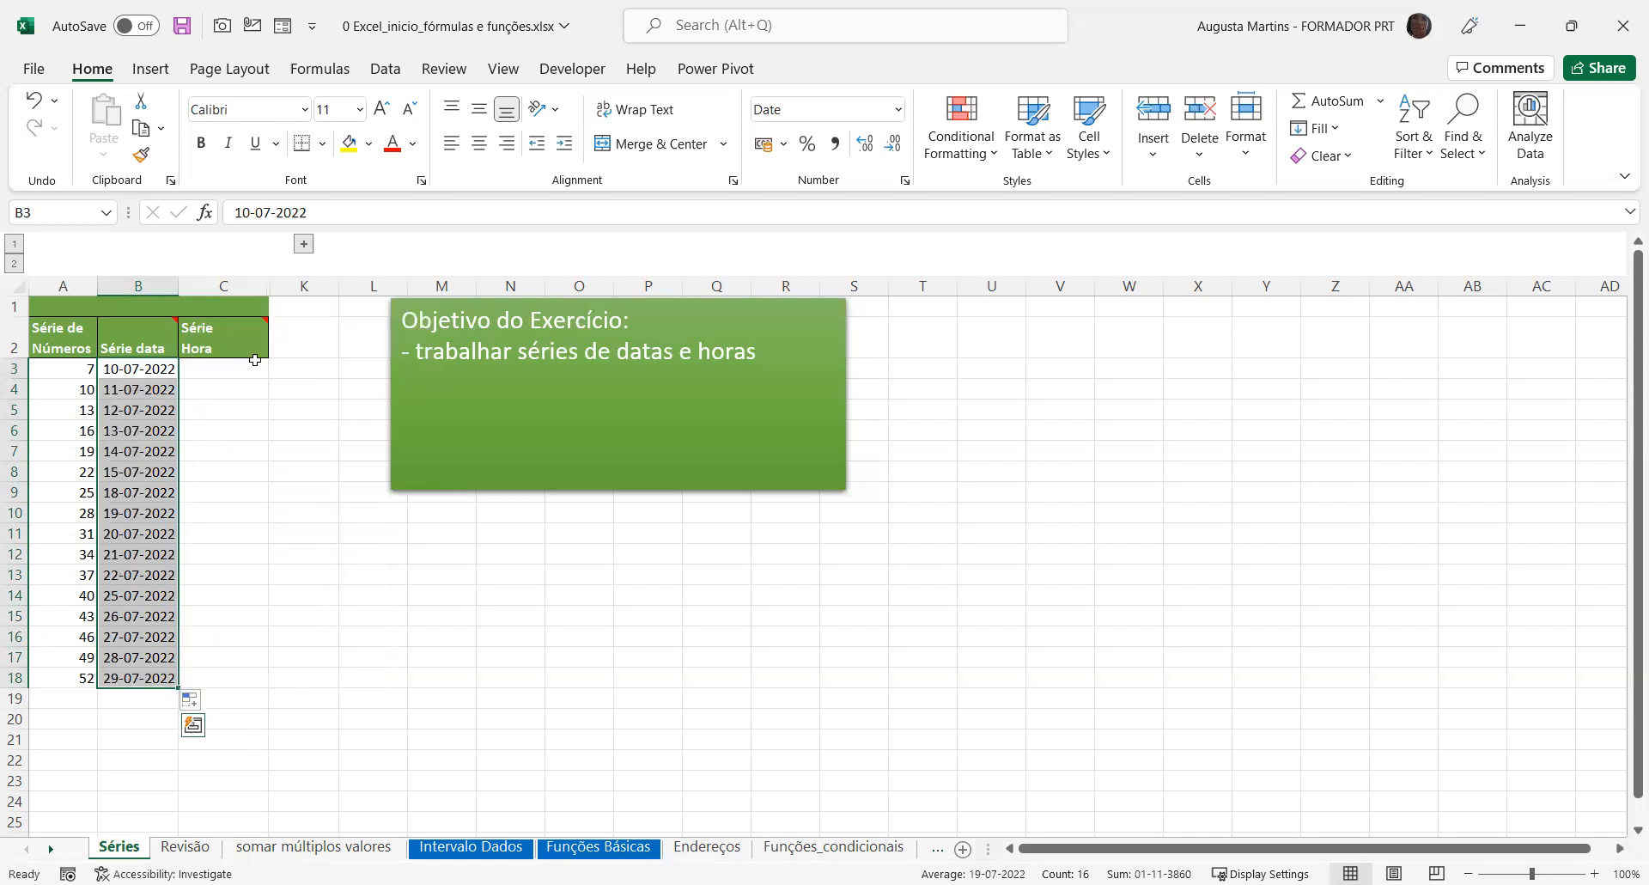
Enter the time 09:31 in C3 and autofill it down to C18
left_click(232, 371)
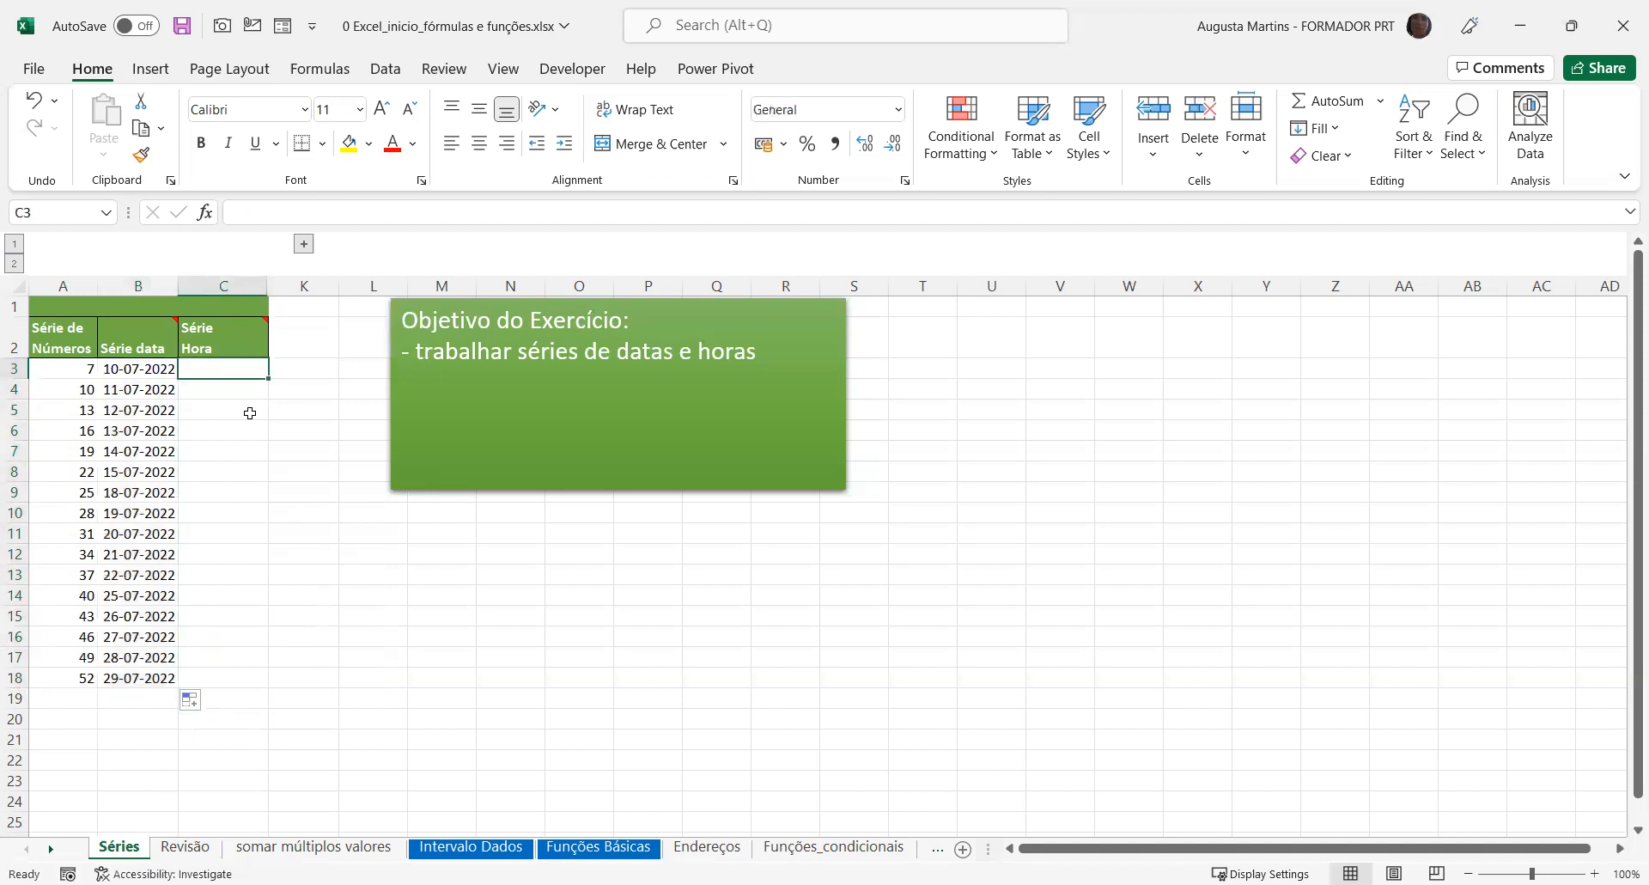
type("09:31")
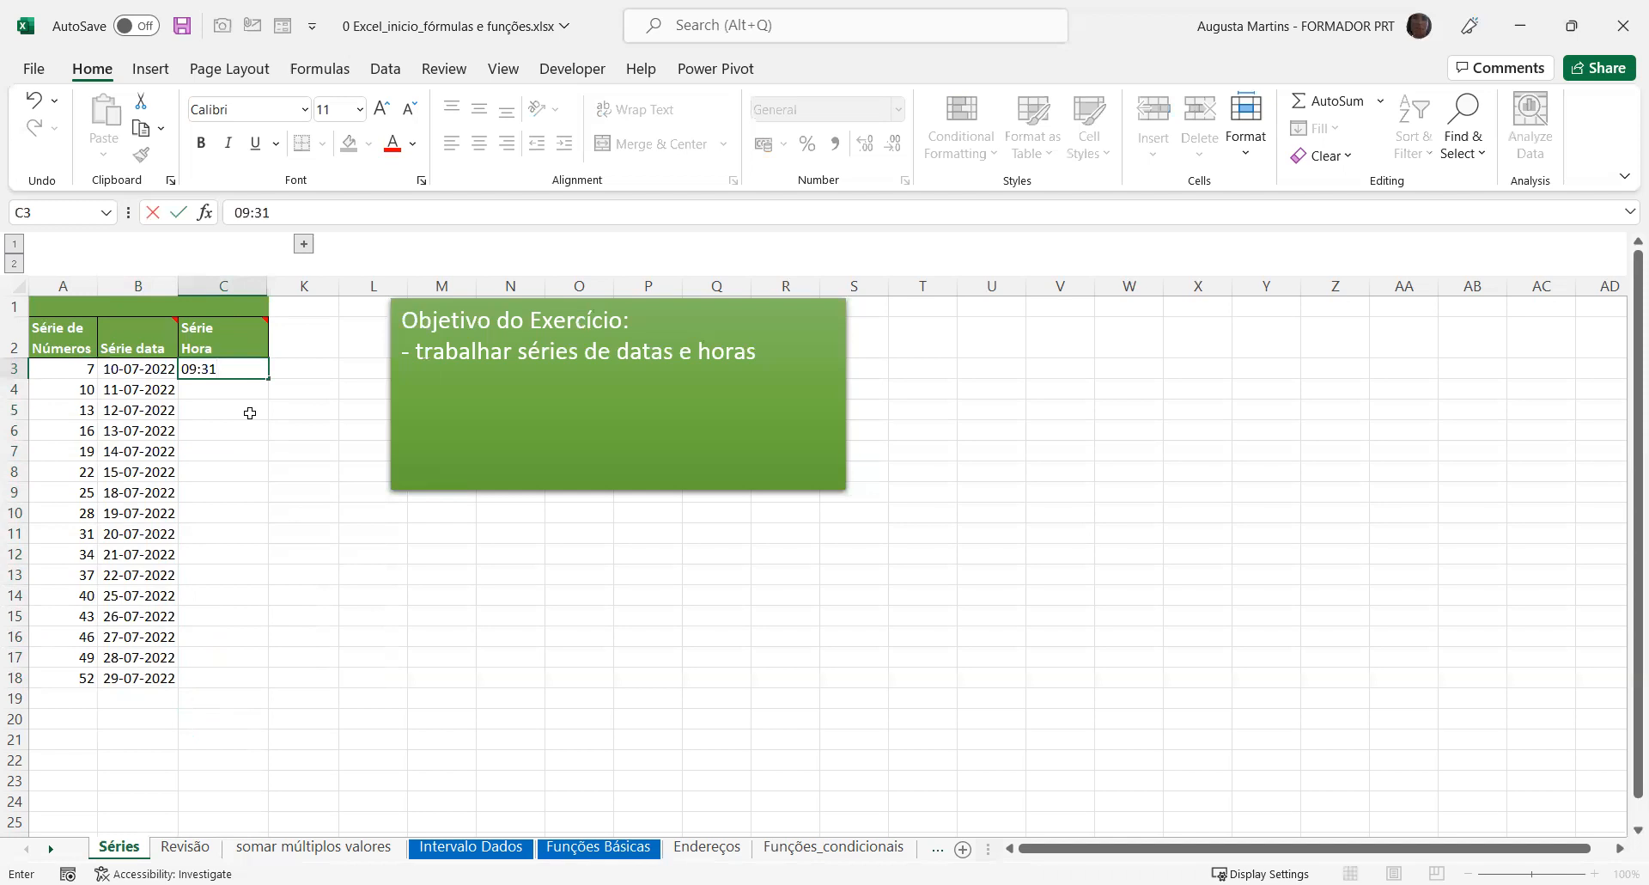
key("Return")
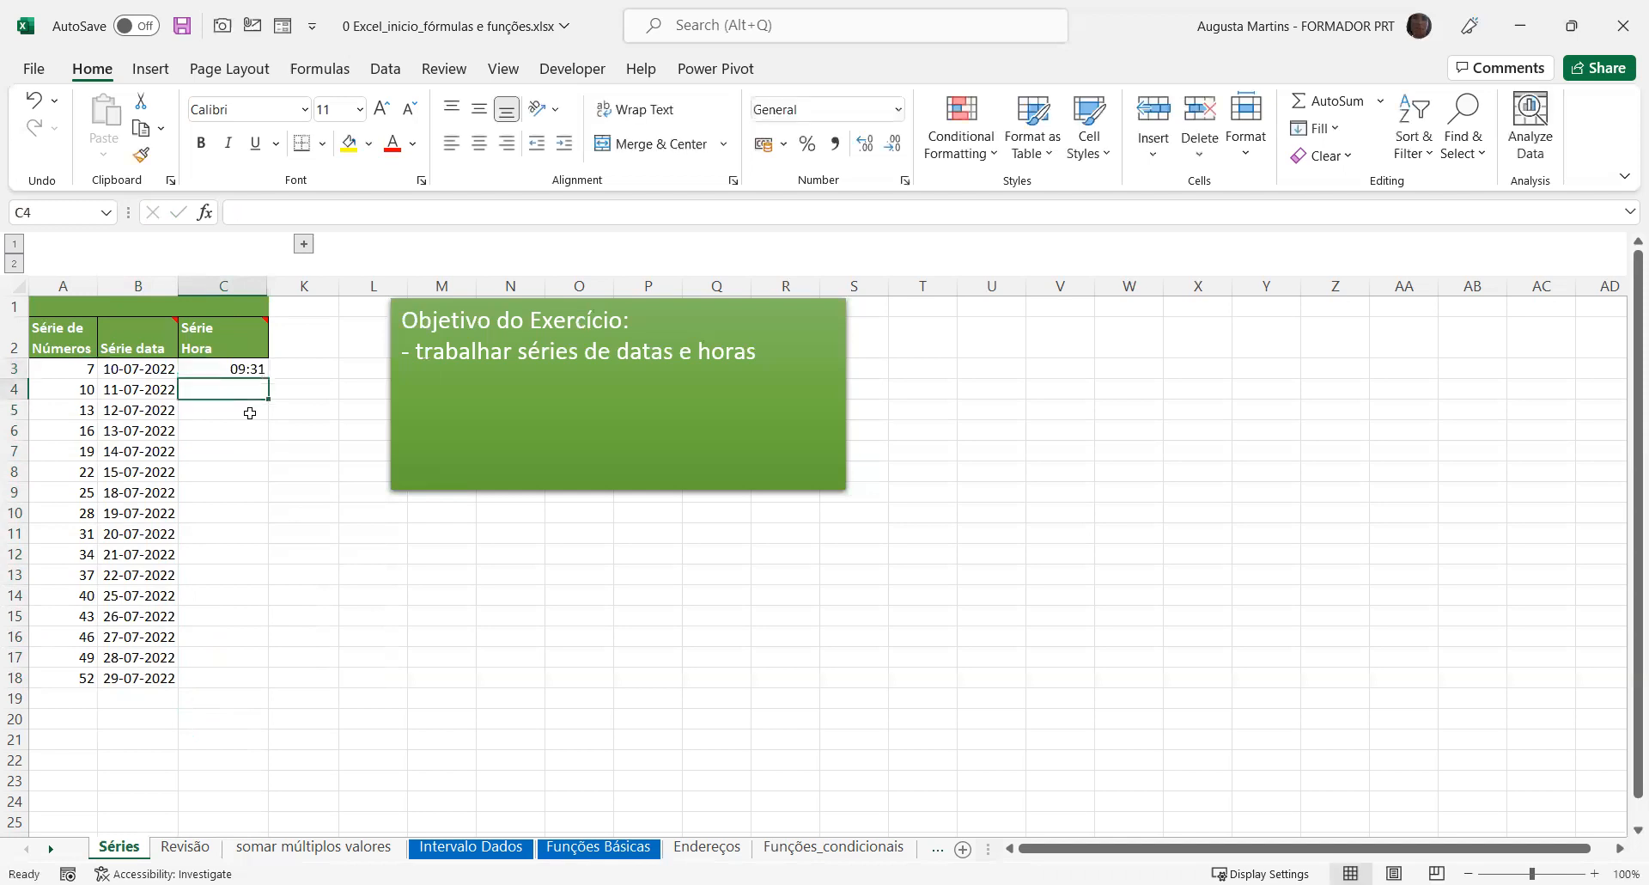
left_click(233, 370)
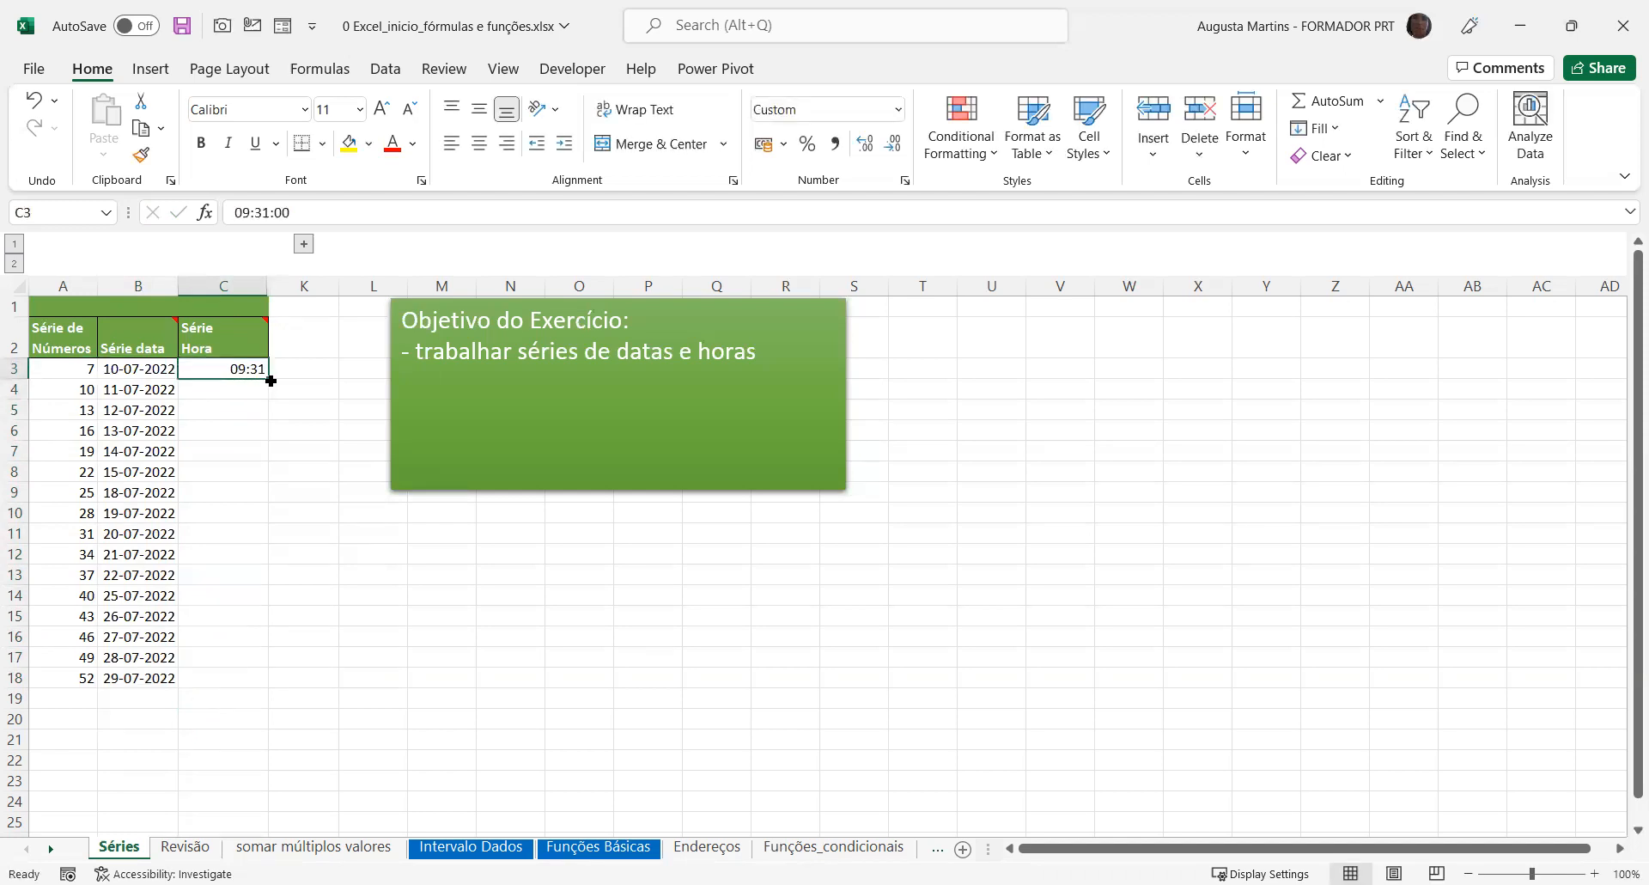
double_click(271, 381)
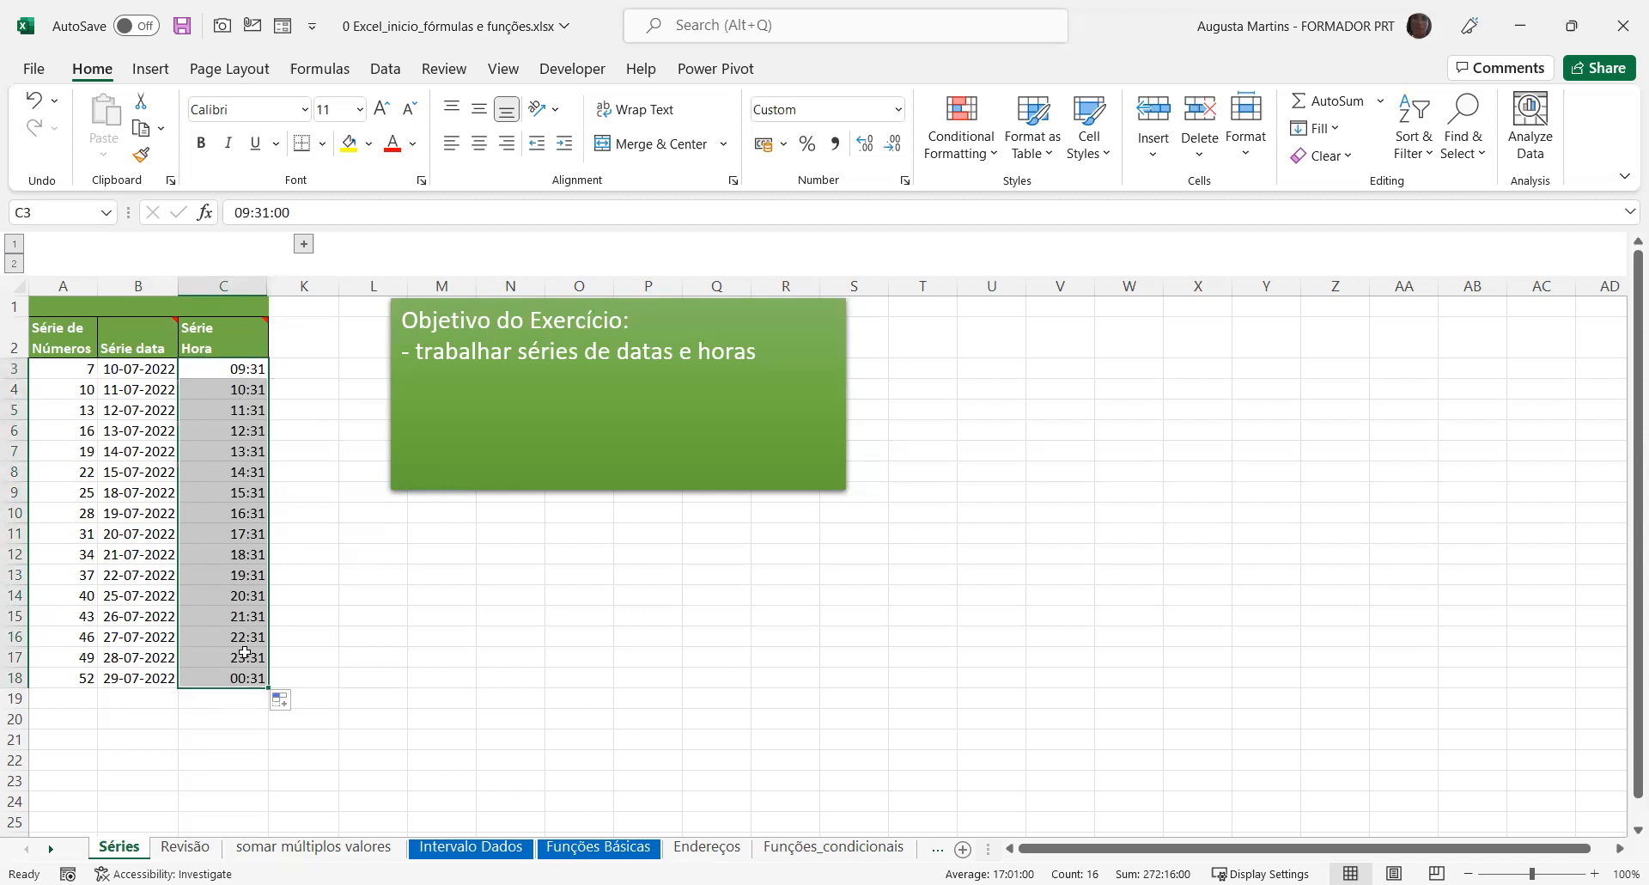
Clear everything from the autofilled time cells C4:C18, including contents and formats
left_click(228, 392)
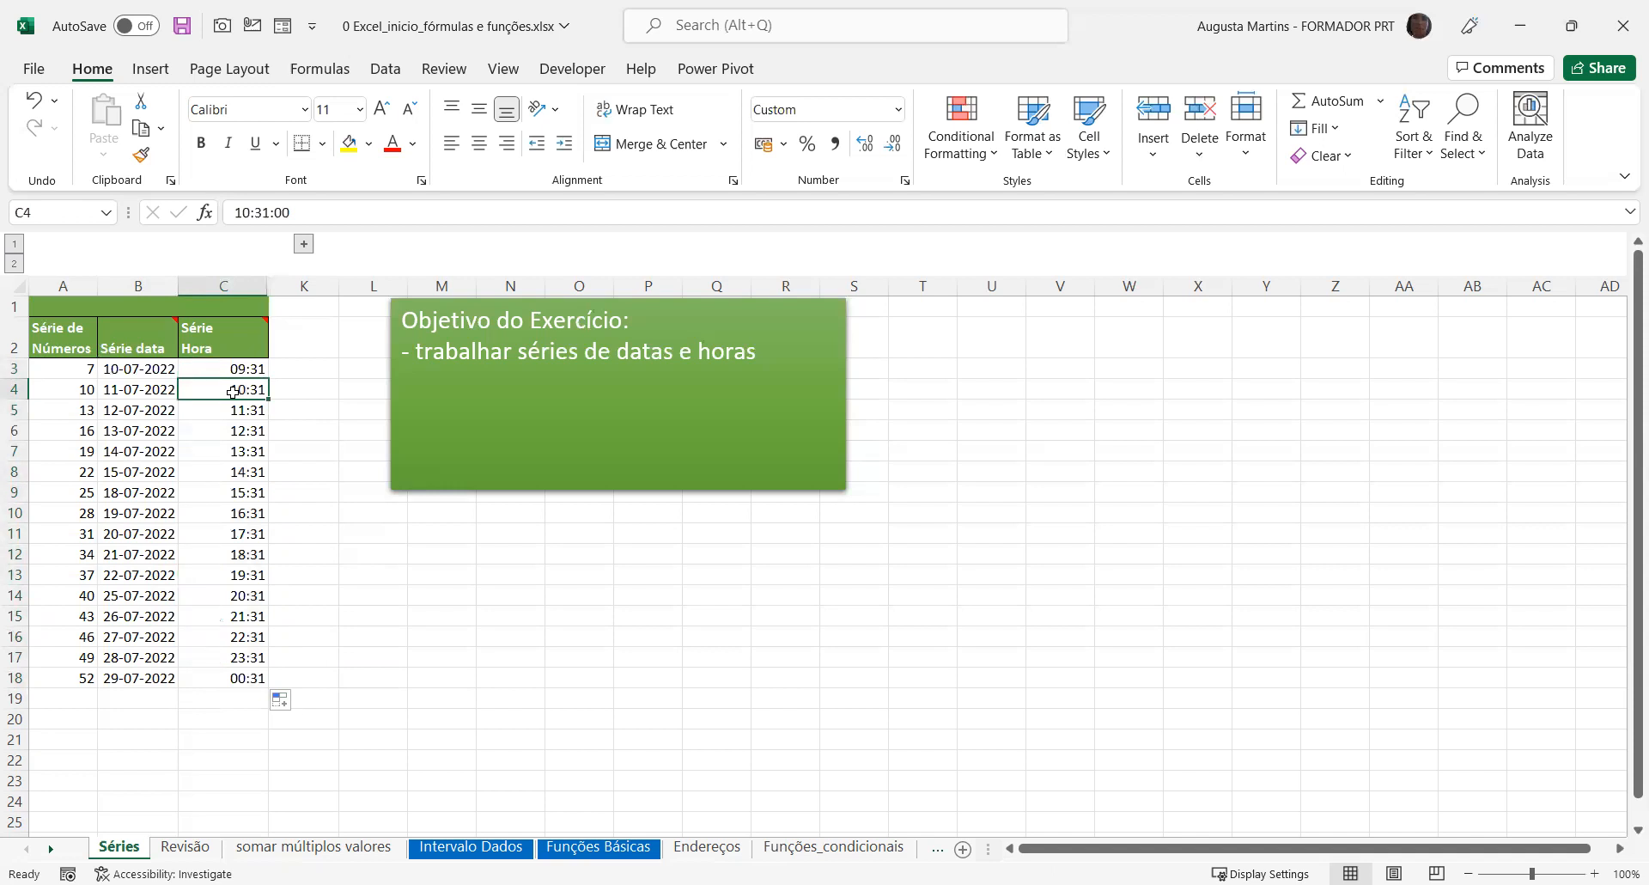
key("ctrl+shift+Down")
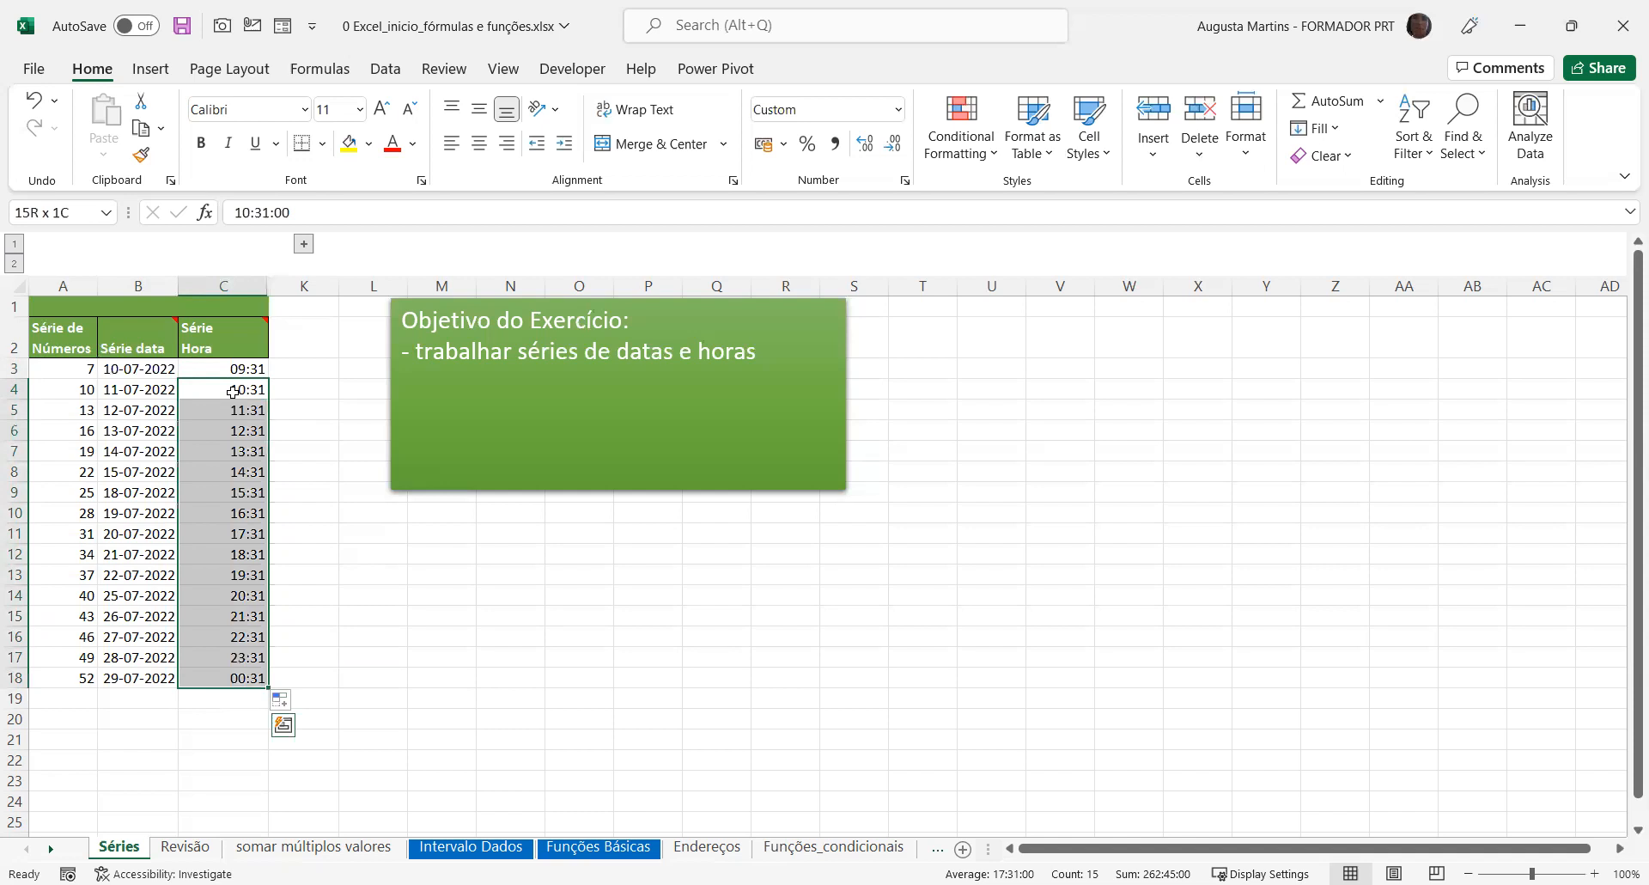
left_click(1323, 156)
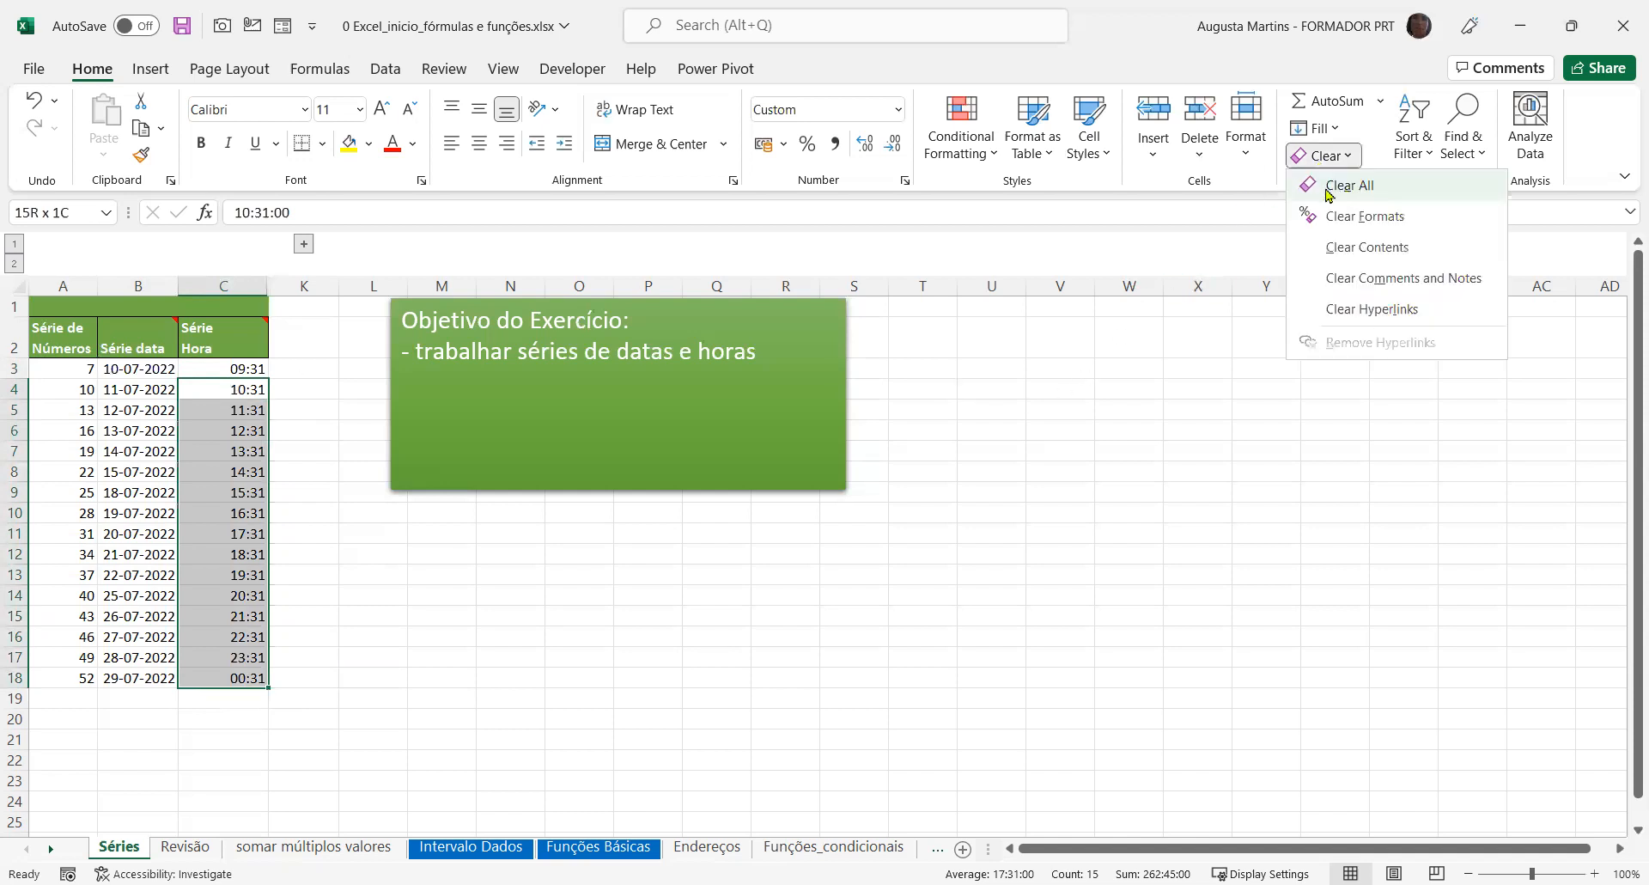
left_click(1329, 186)
Change the starting time in C3 to 09:30
left_click(221, 367)
left_click(268, 214)
left_click_drag(268, 214, 265, 212)
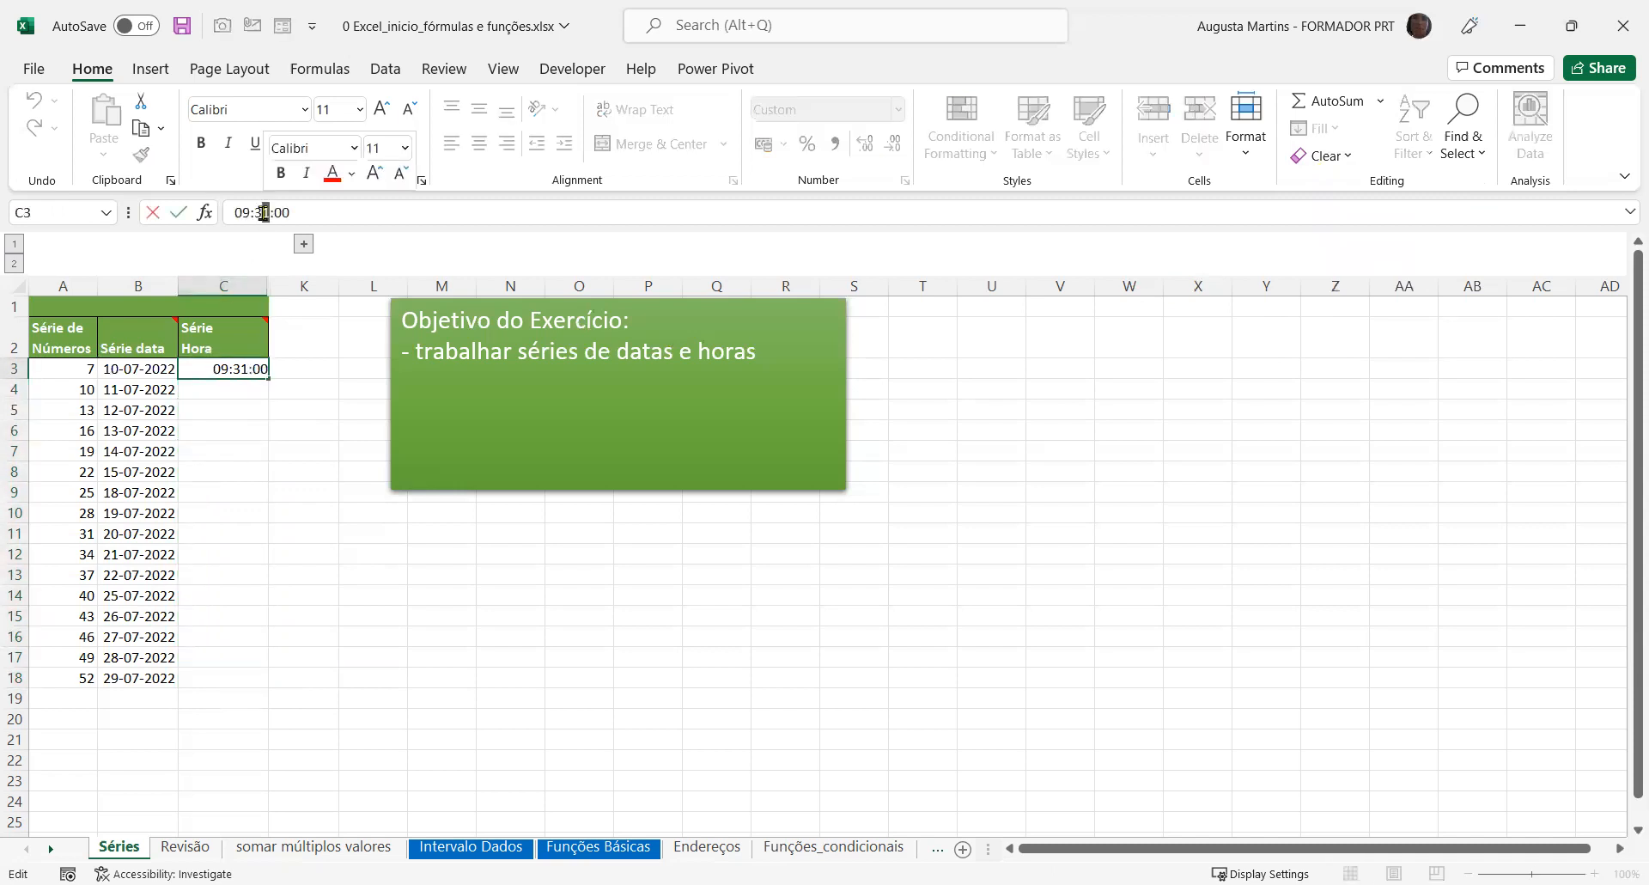
type("0")
key("Return")
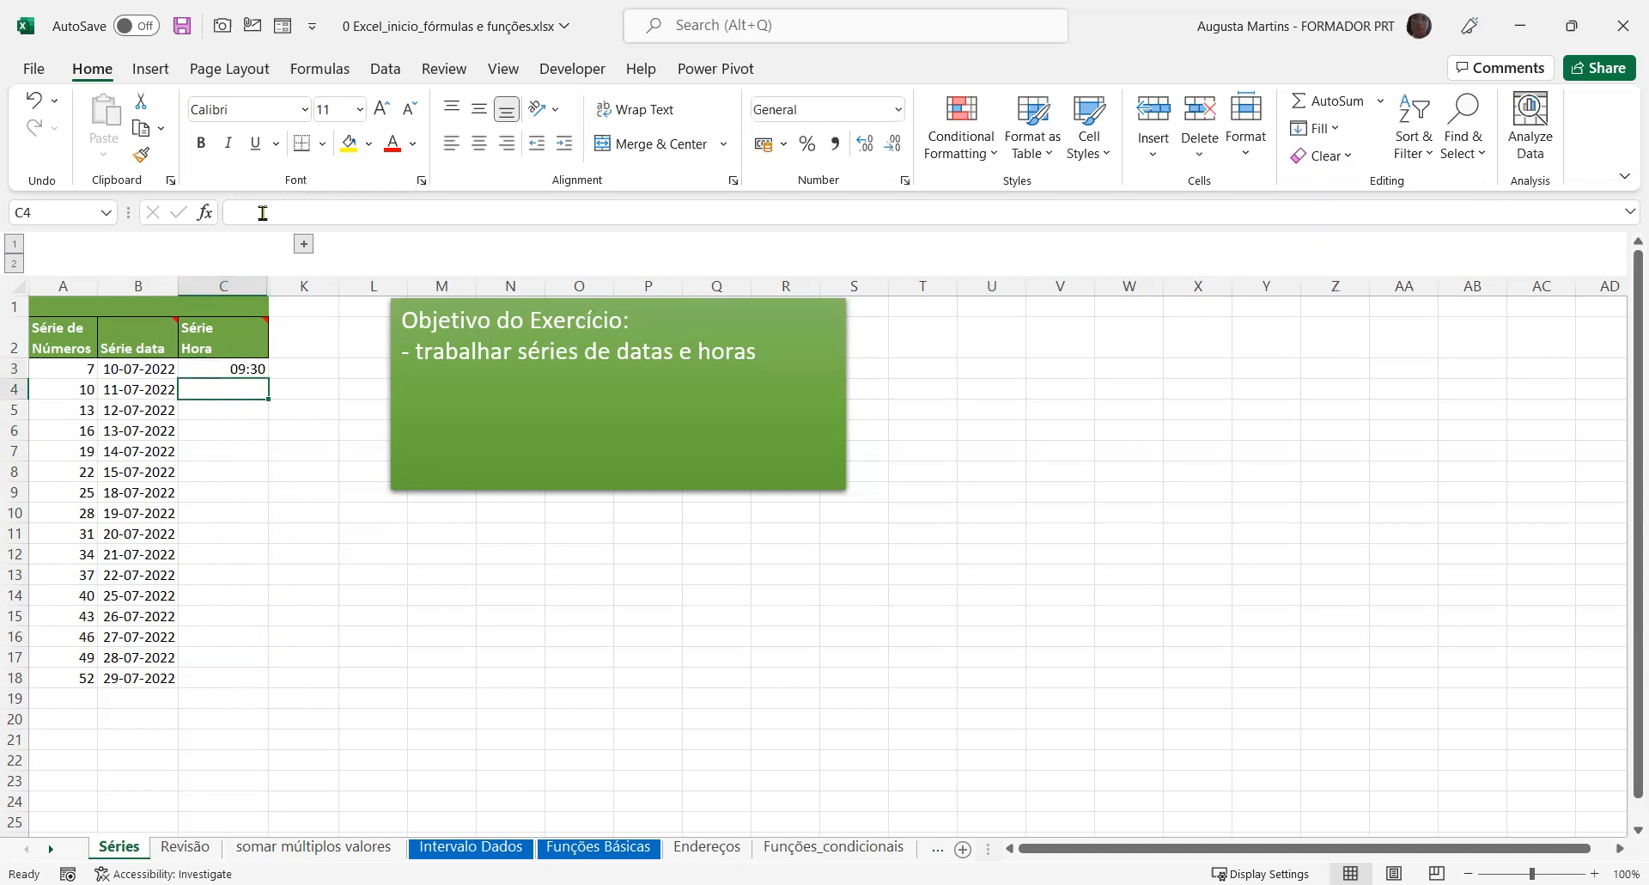
Enter 9:45 in C4 and autofill the time pattern from C3:C4 down to C18
type("9:45")
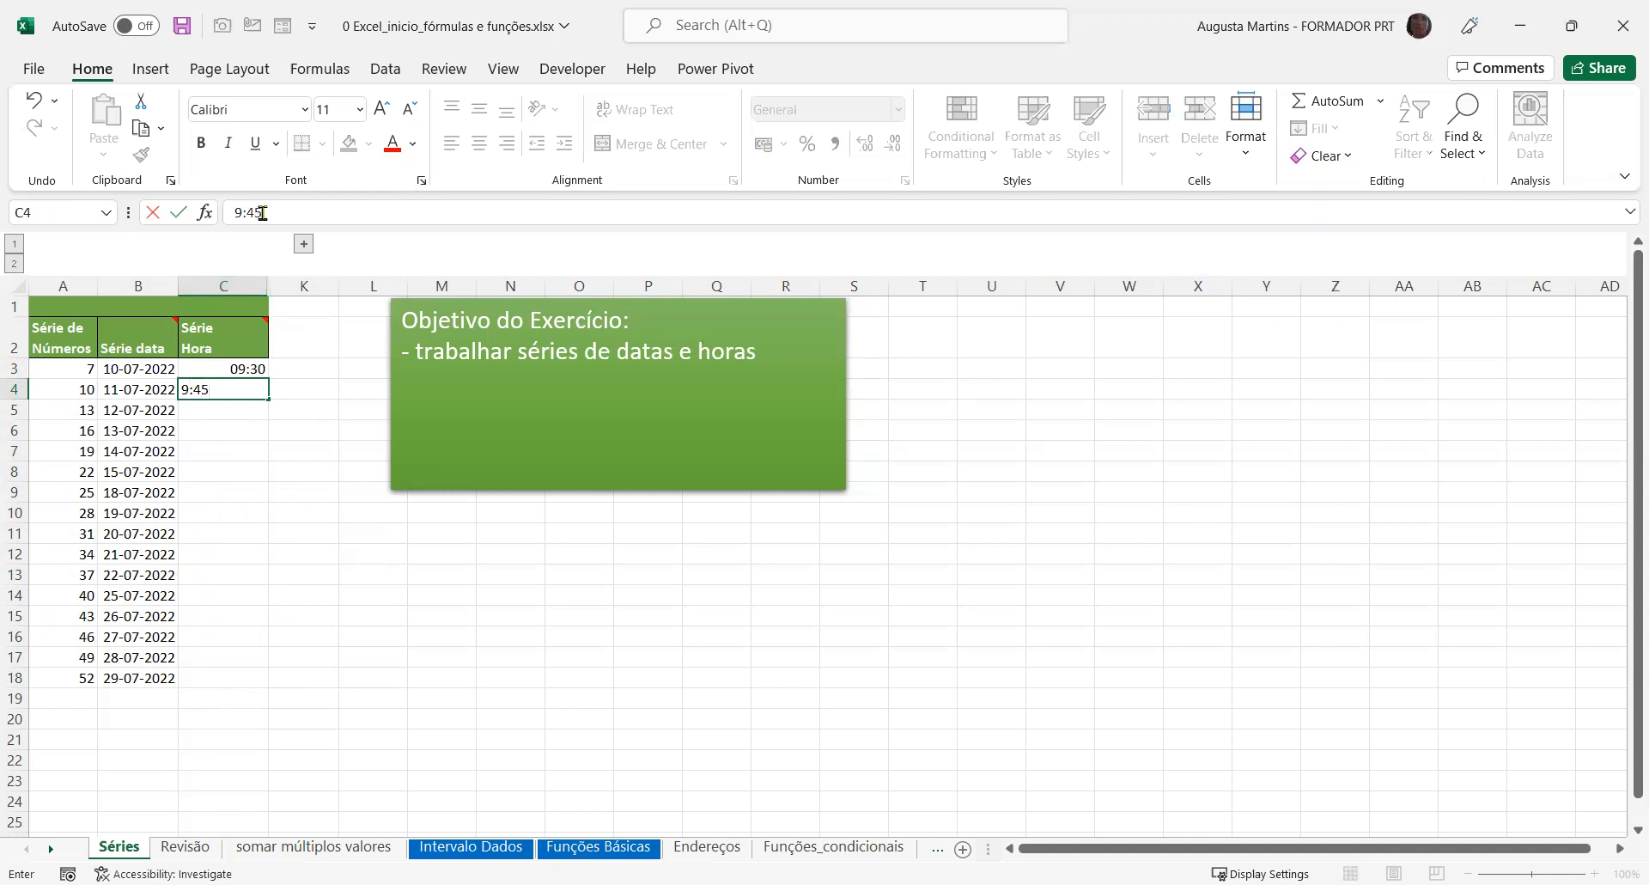
key("Return")
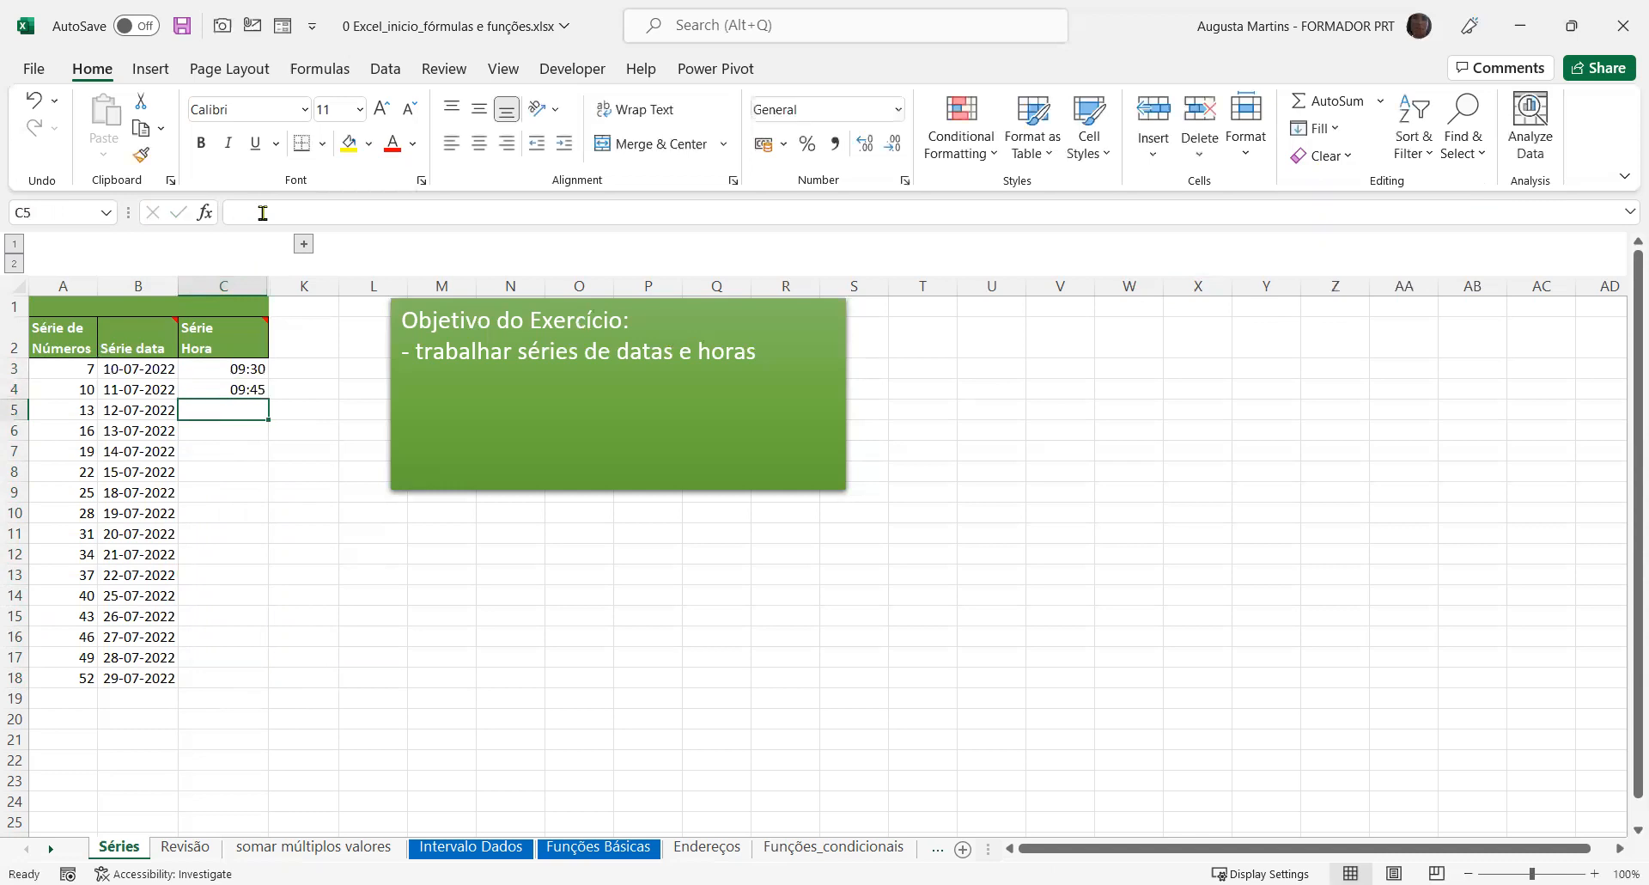
left_click(237, 368)
left_click_drag(237, 368, 237, 387)
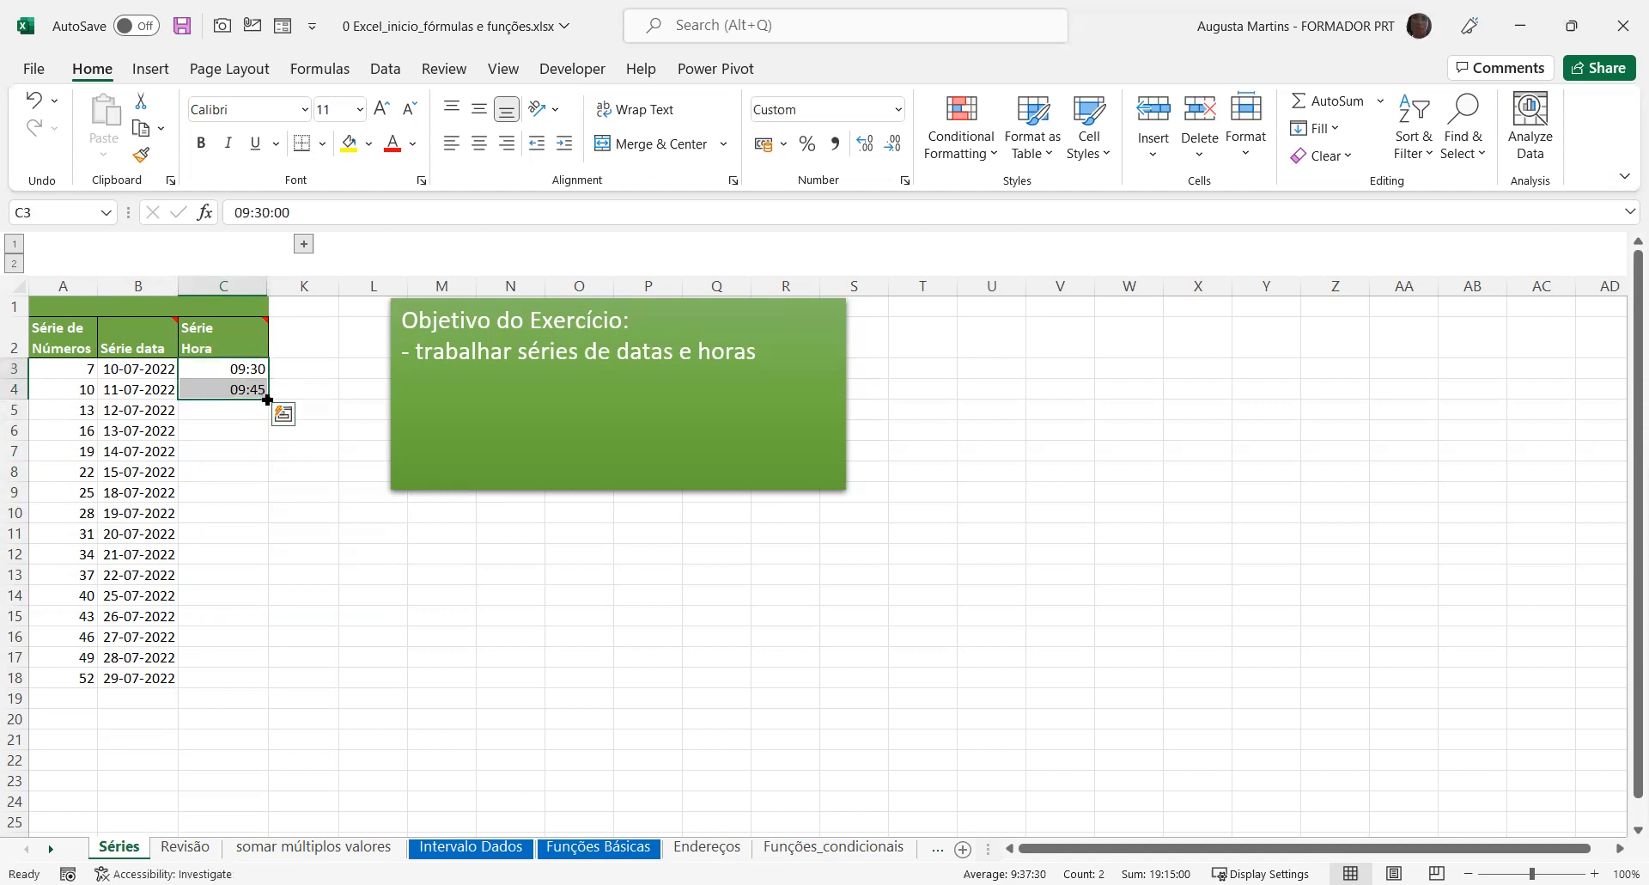
double_click(265, 397)
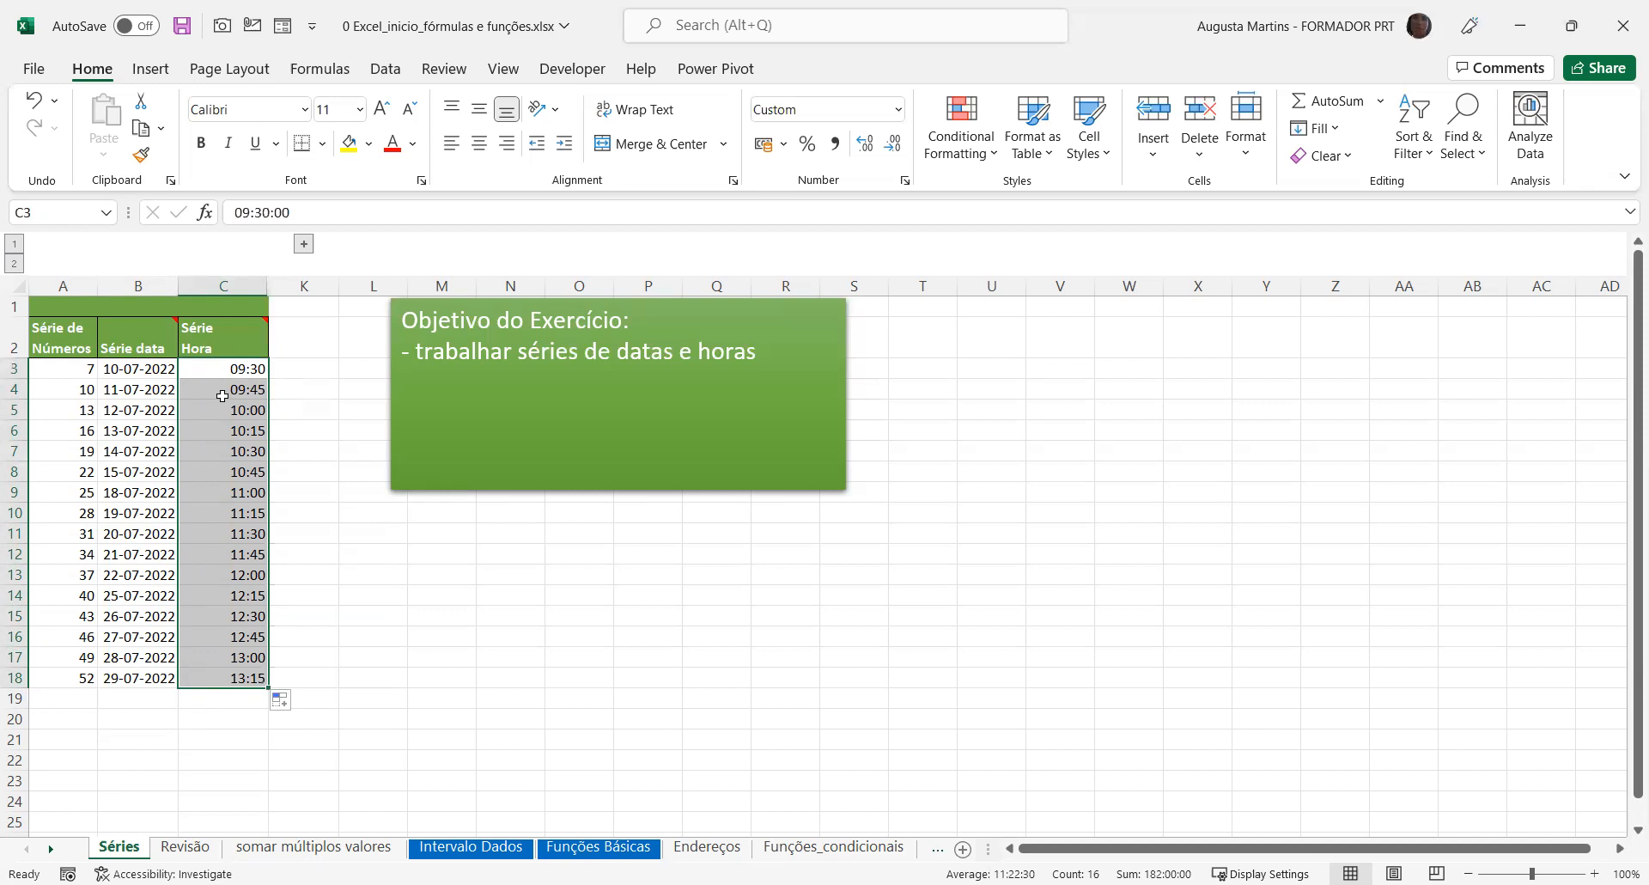
Enter the month abbreviation jan in K3 and autofill it down to K18
left_click(316, 375)
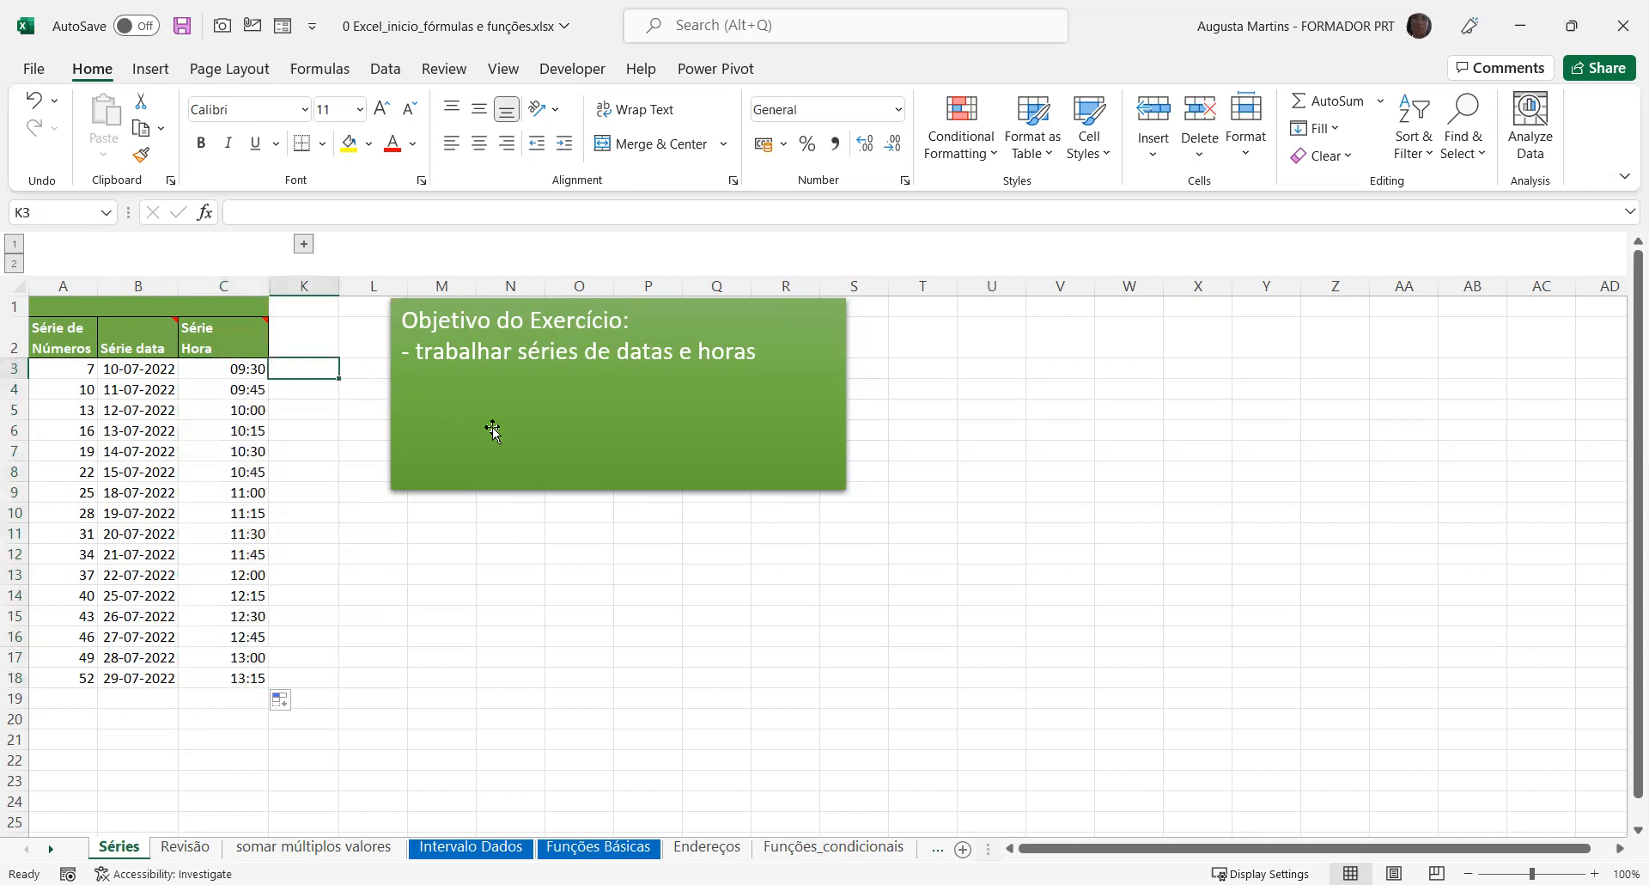
type("j")
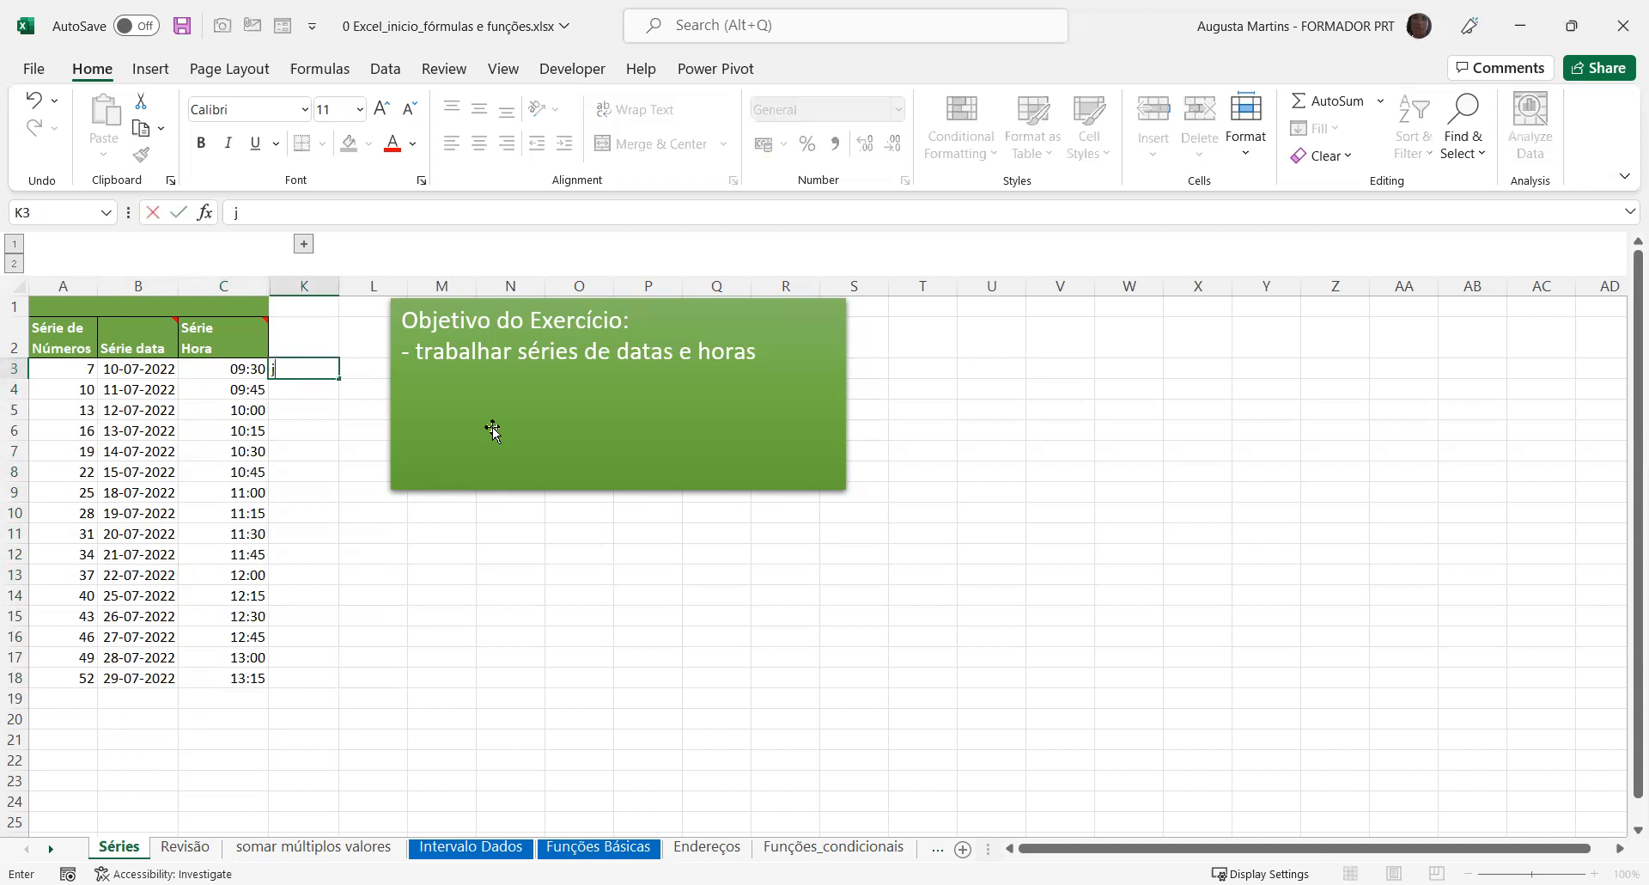
type("an")
key("Return")
left_click(324, 364)
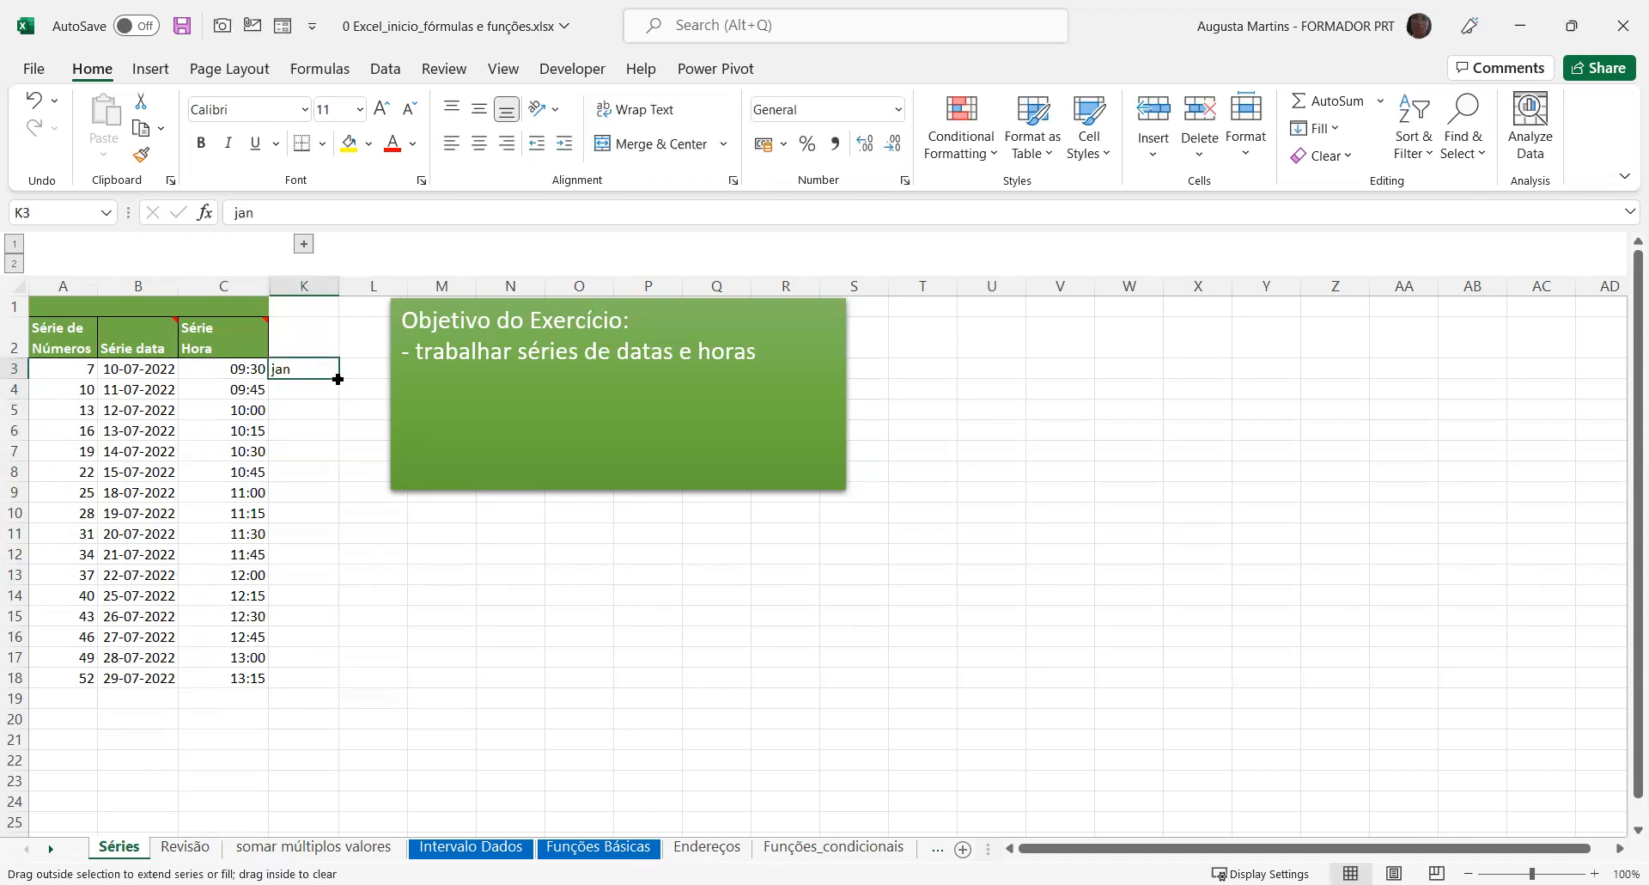
left_click_drag(337, 379, 337, 679)
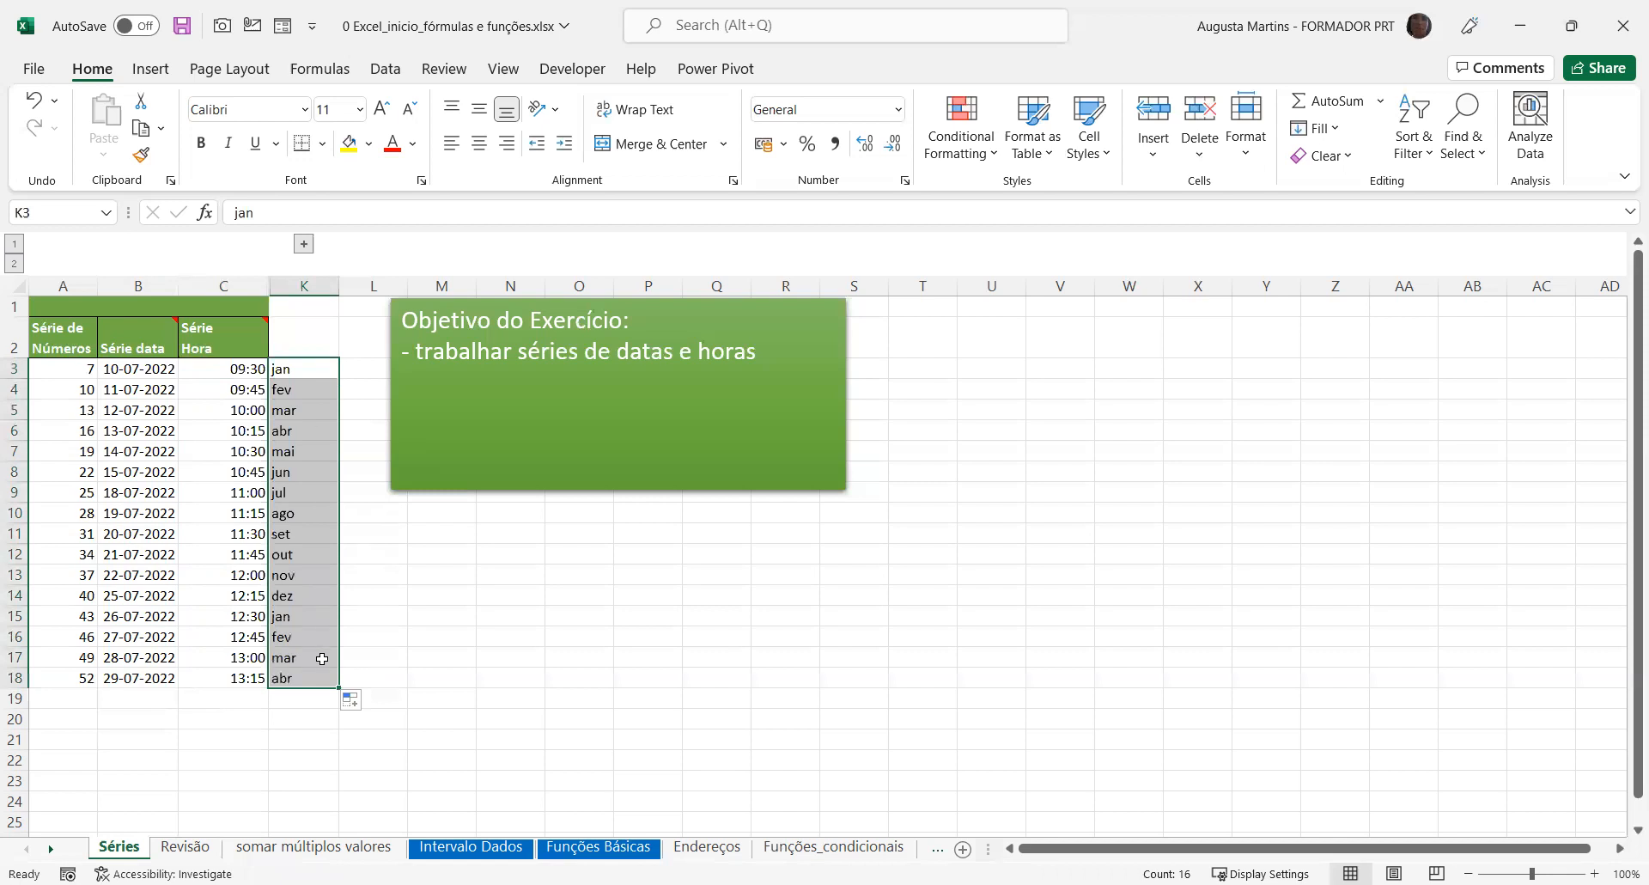
Move the green objective text box away from column L and enter the heading Meses in K2
left_click_drag(394, 490, 560, 487)
left_click(294, 334)
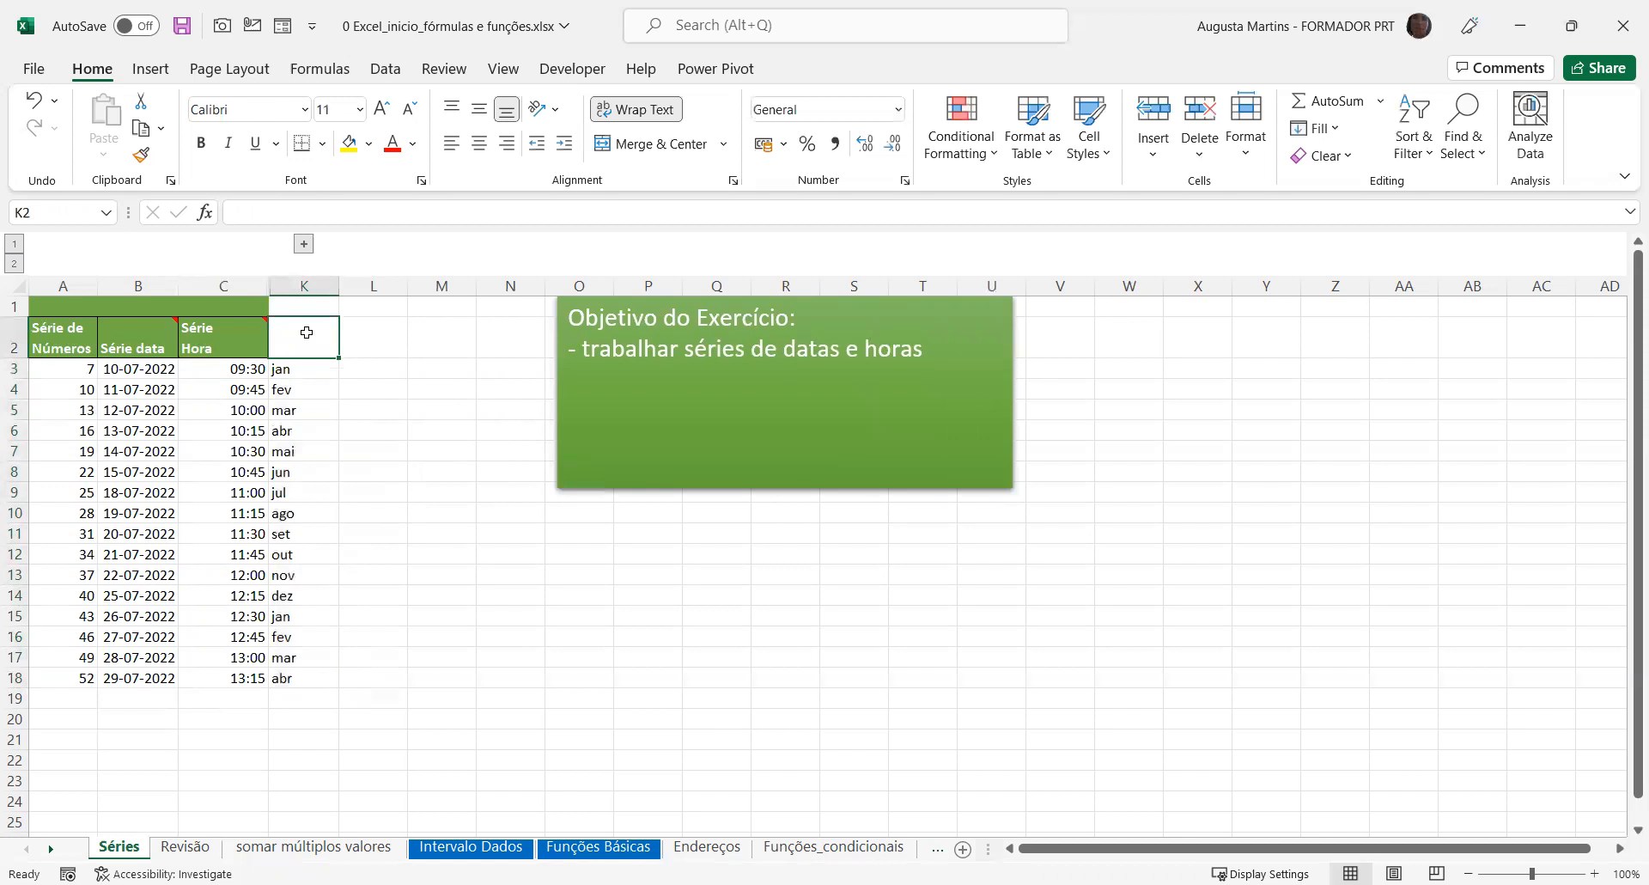
type("Meses")
key("Return")
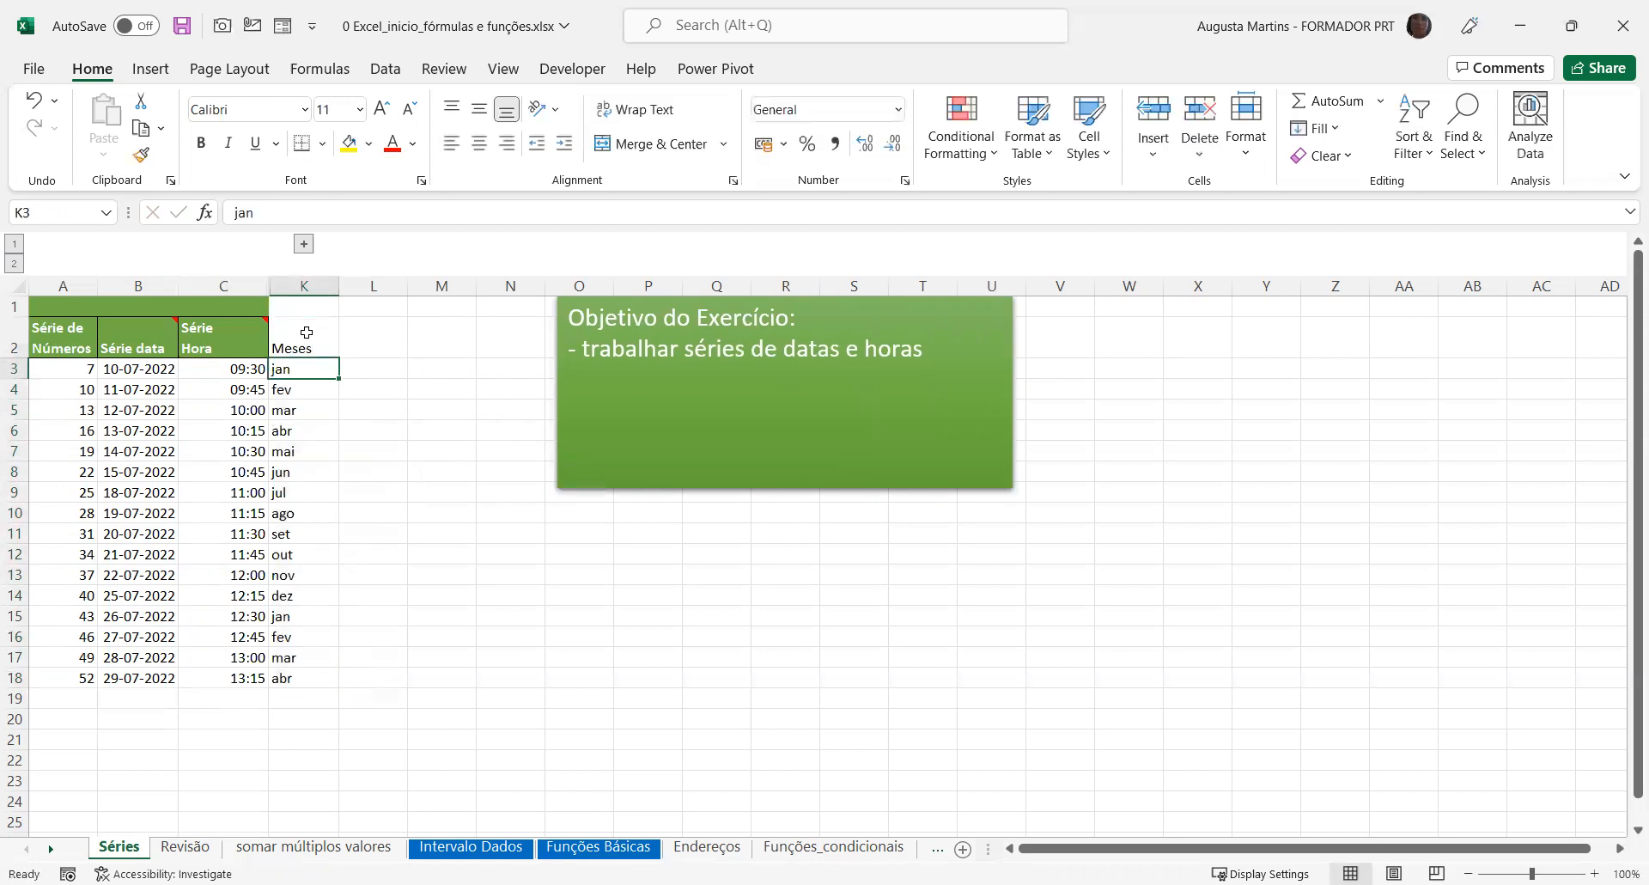
Try autofilling the weekday abbreviation seg from L3 down to L18, and delete the filled entries
left_click(389, 369)
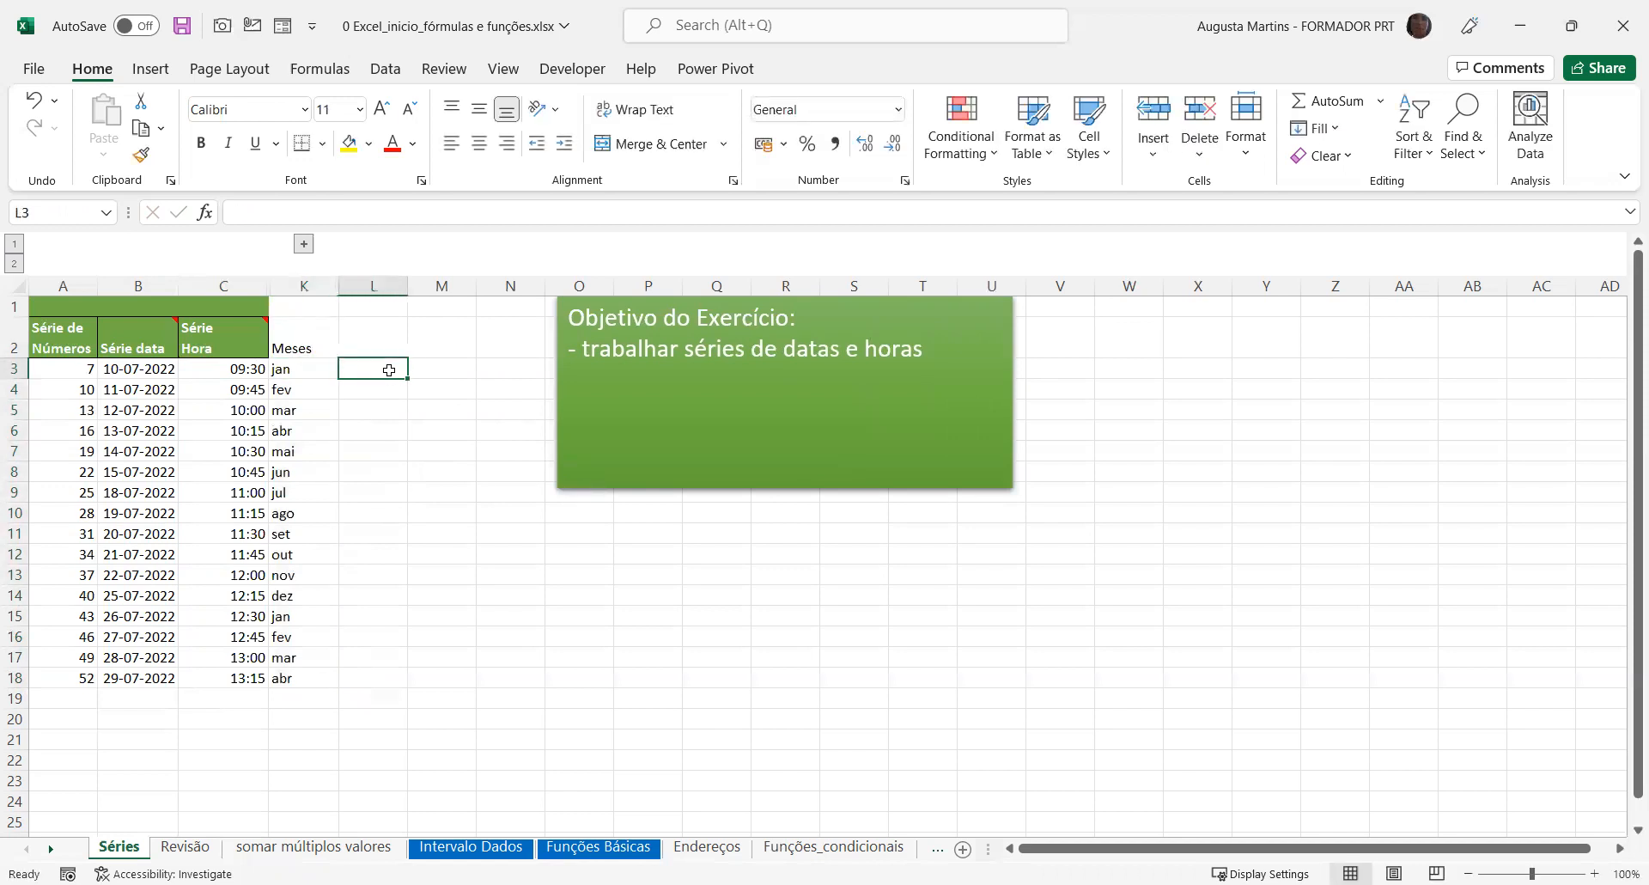
type("seg")
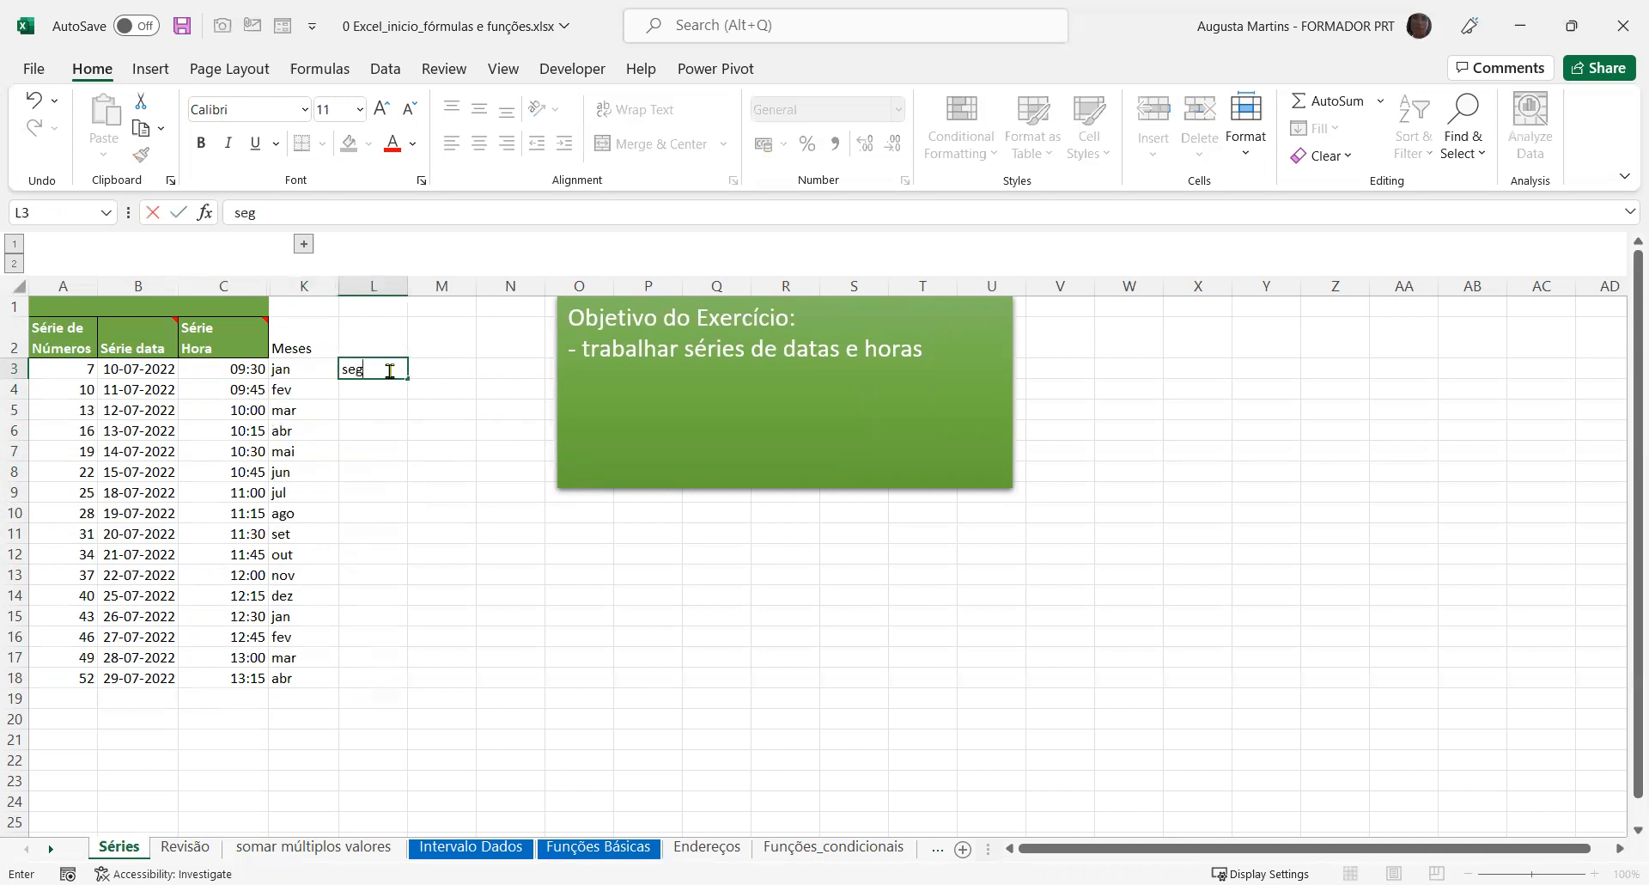
key("Return")
left_click(389, 369)
left_click_drag(408, 379, 408, 687)
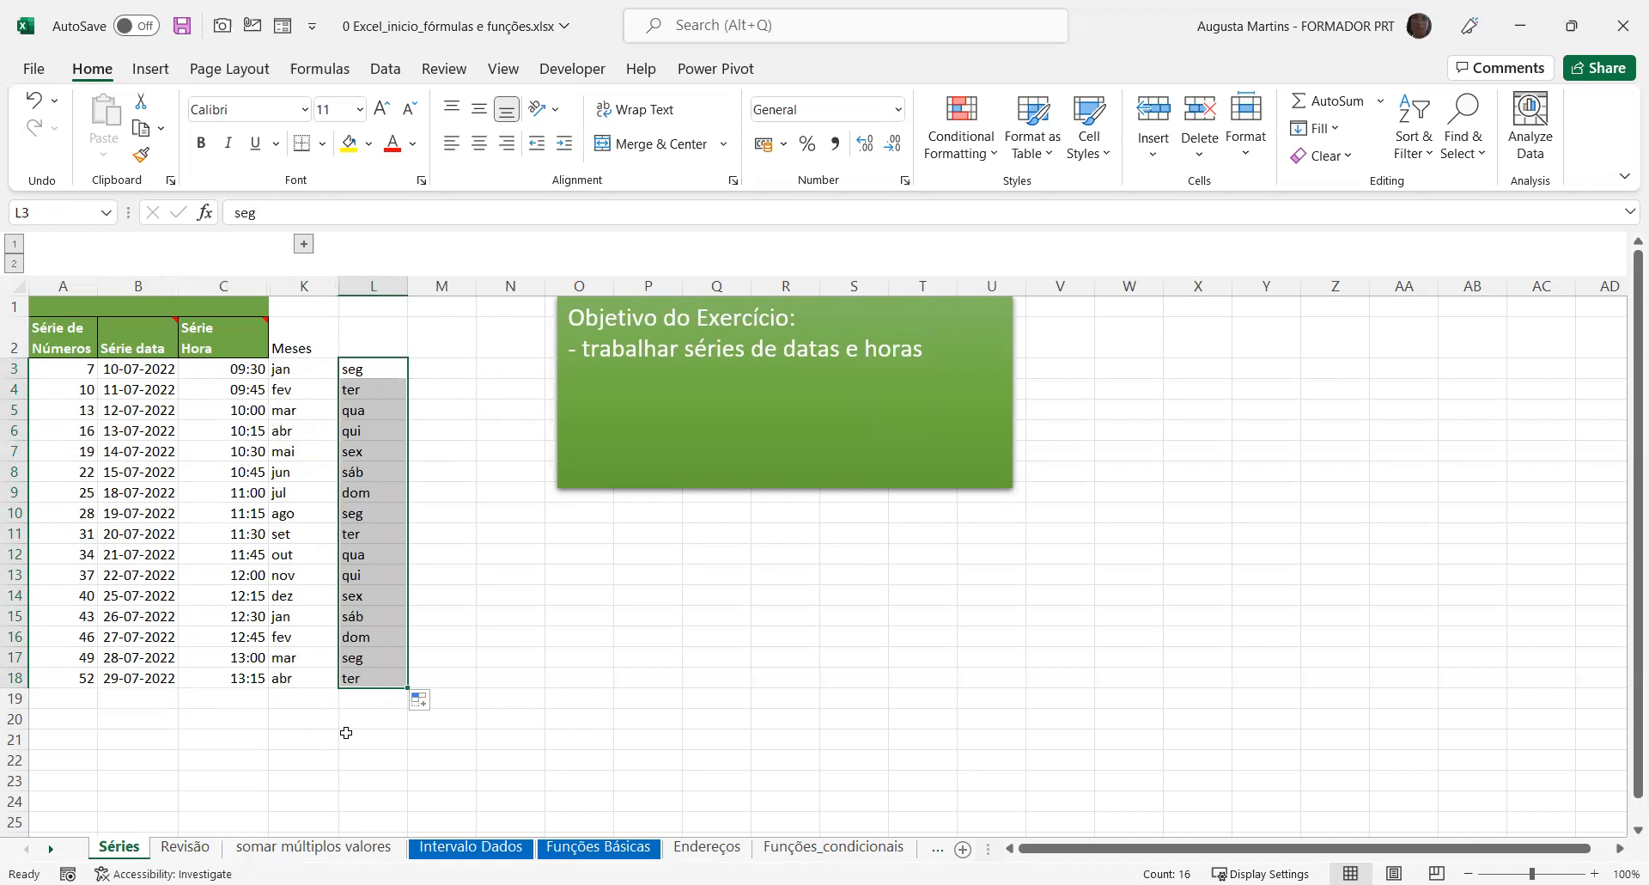
key("Delete")
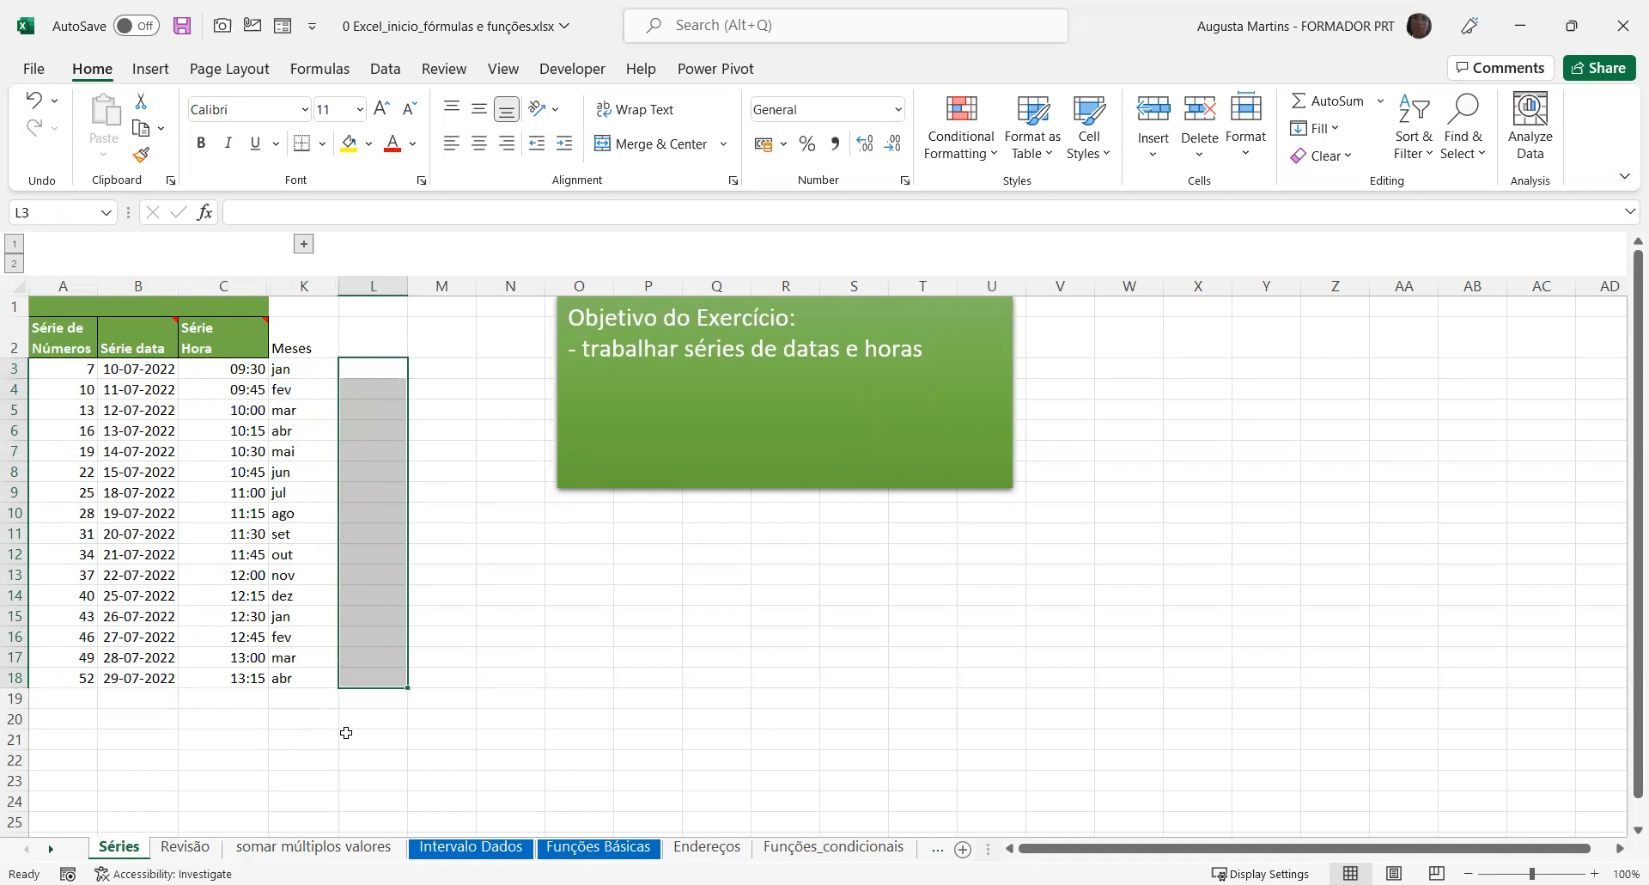
Try entering the weekday segunda in L3 and autofilling it down to L18
left_click(397, 369)
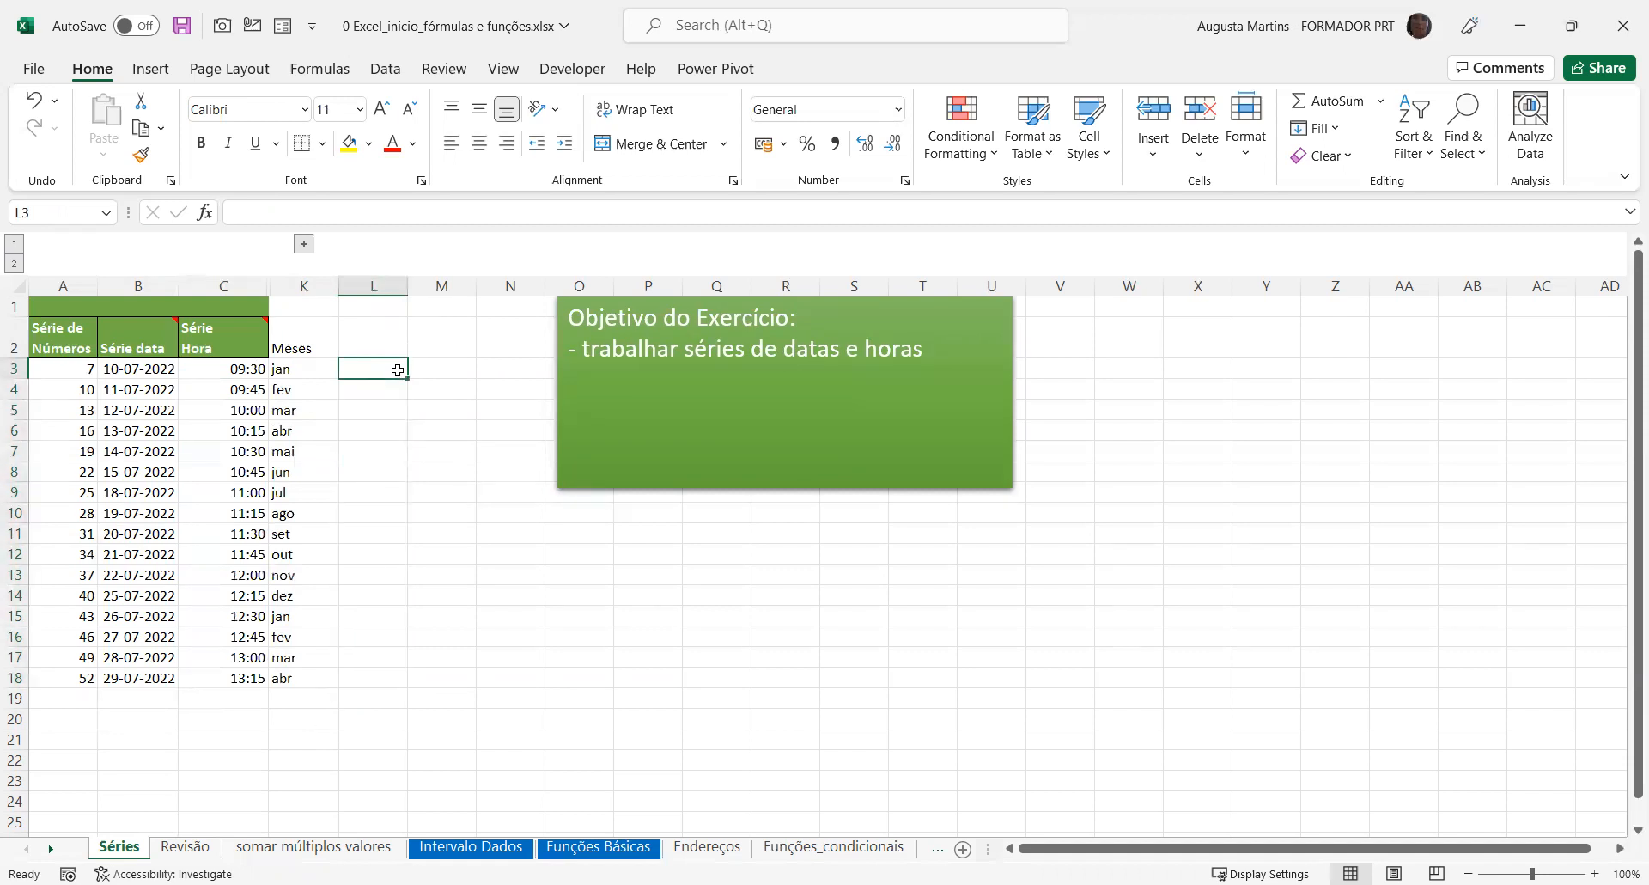
type("segunda")
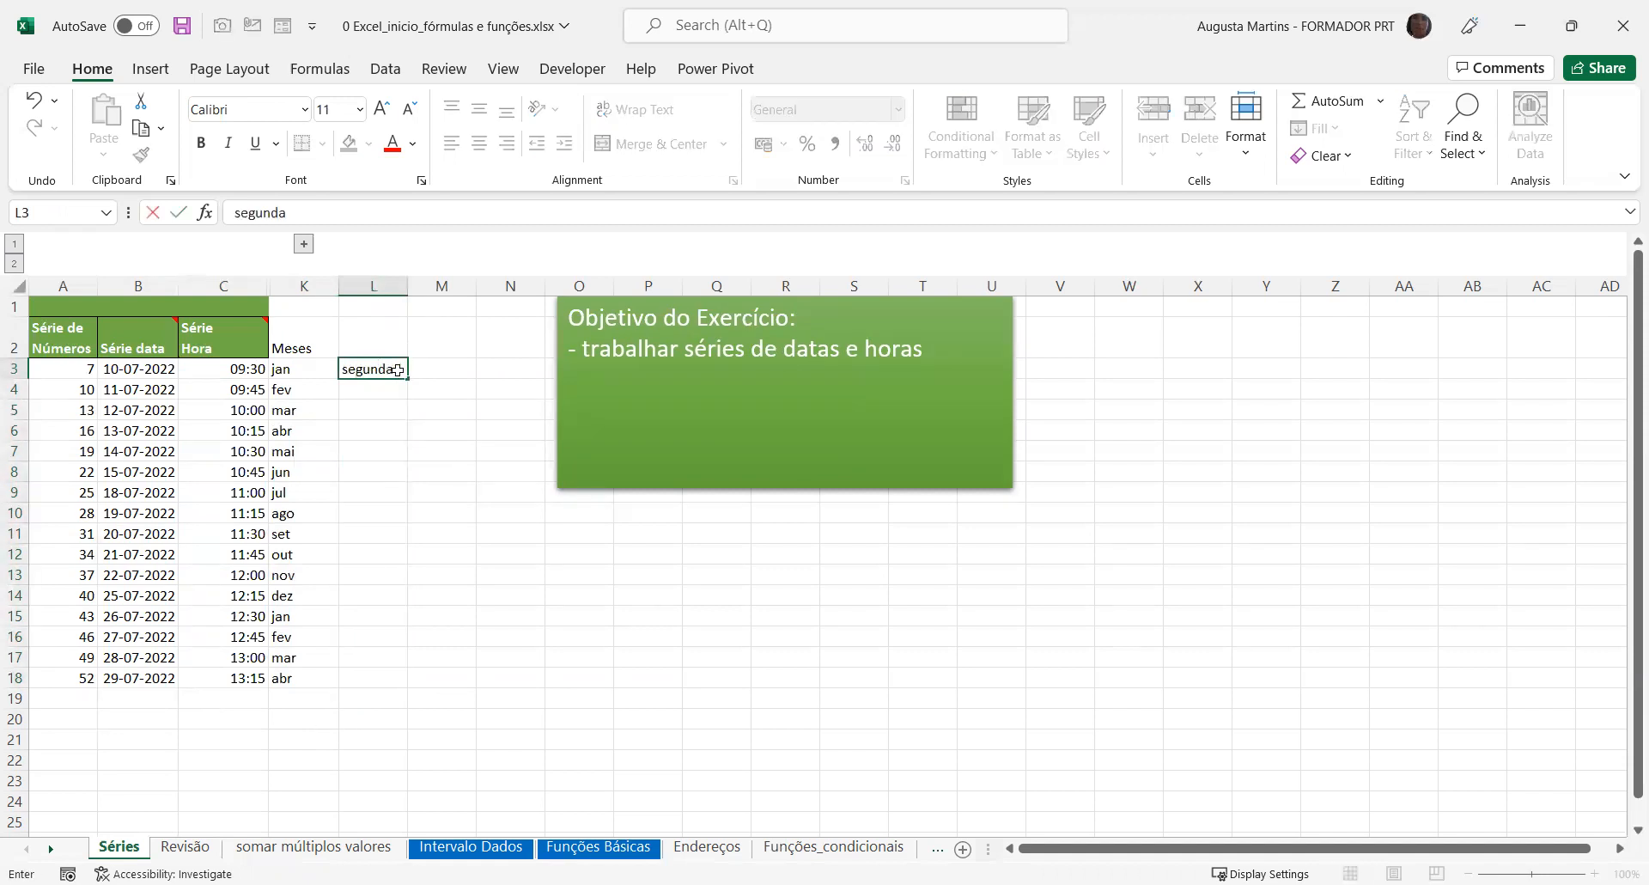
key("Return")
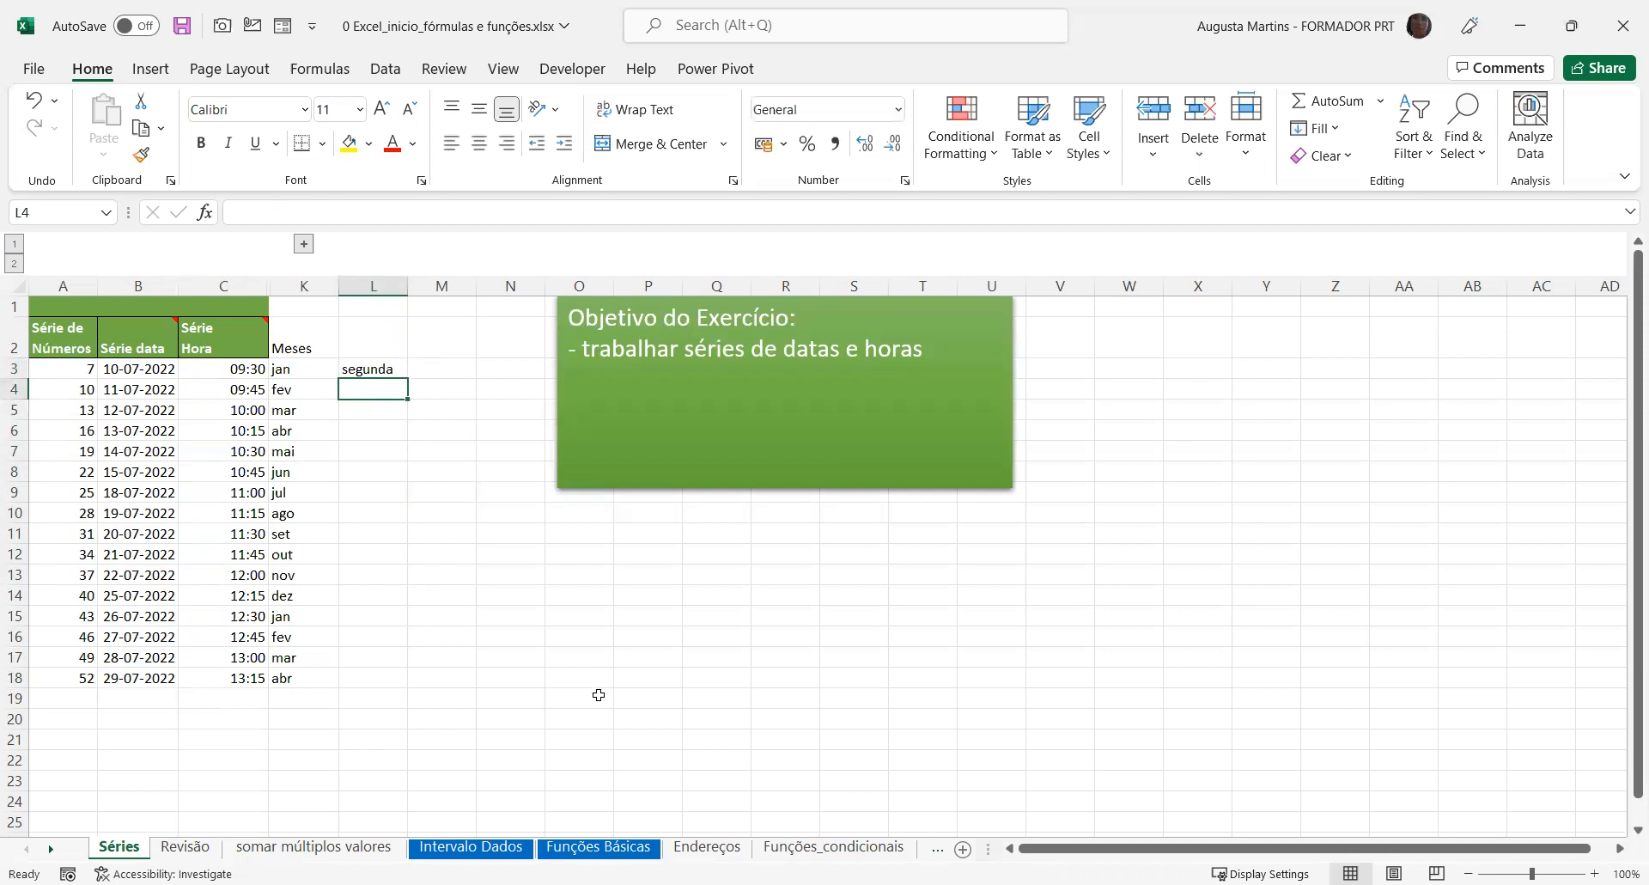
left_click(386, 368)
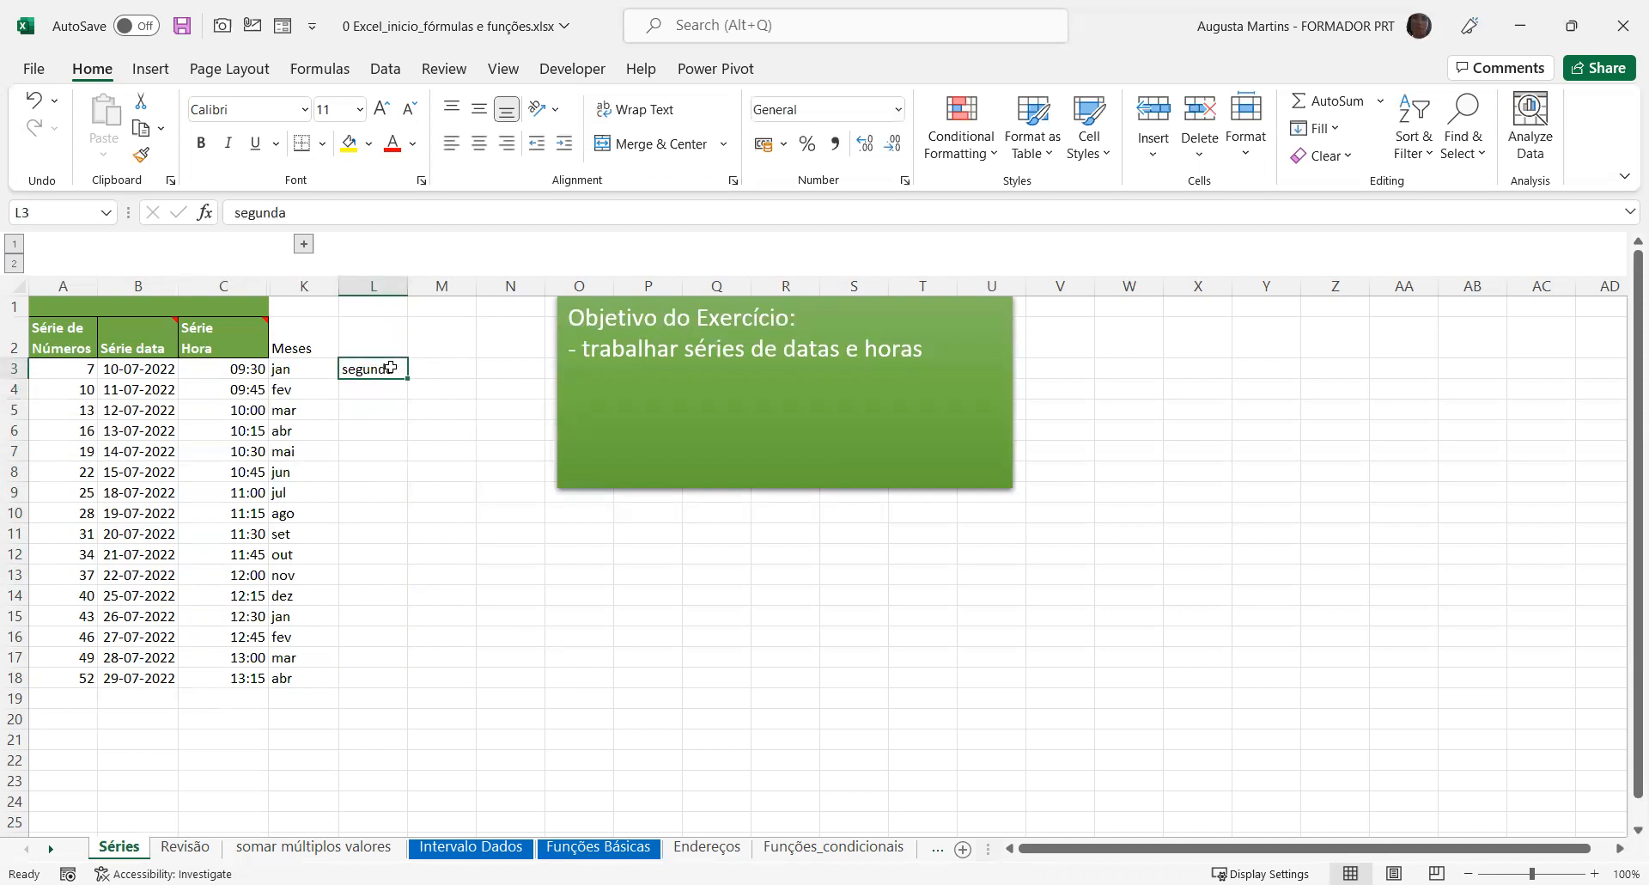
double_click(407, 378)
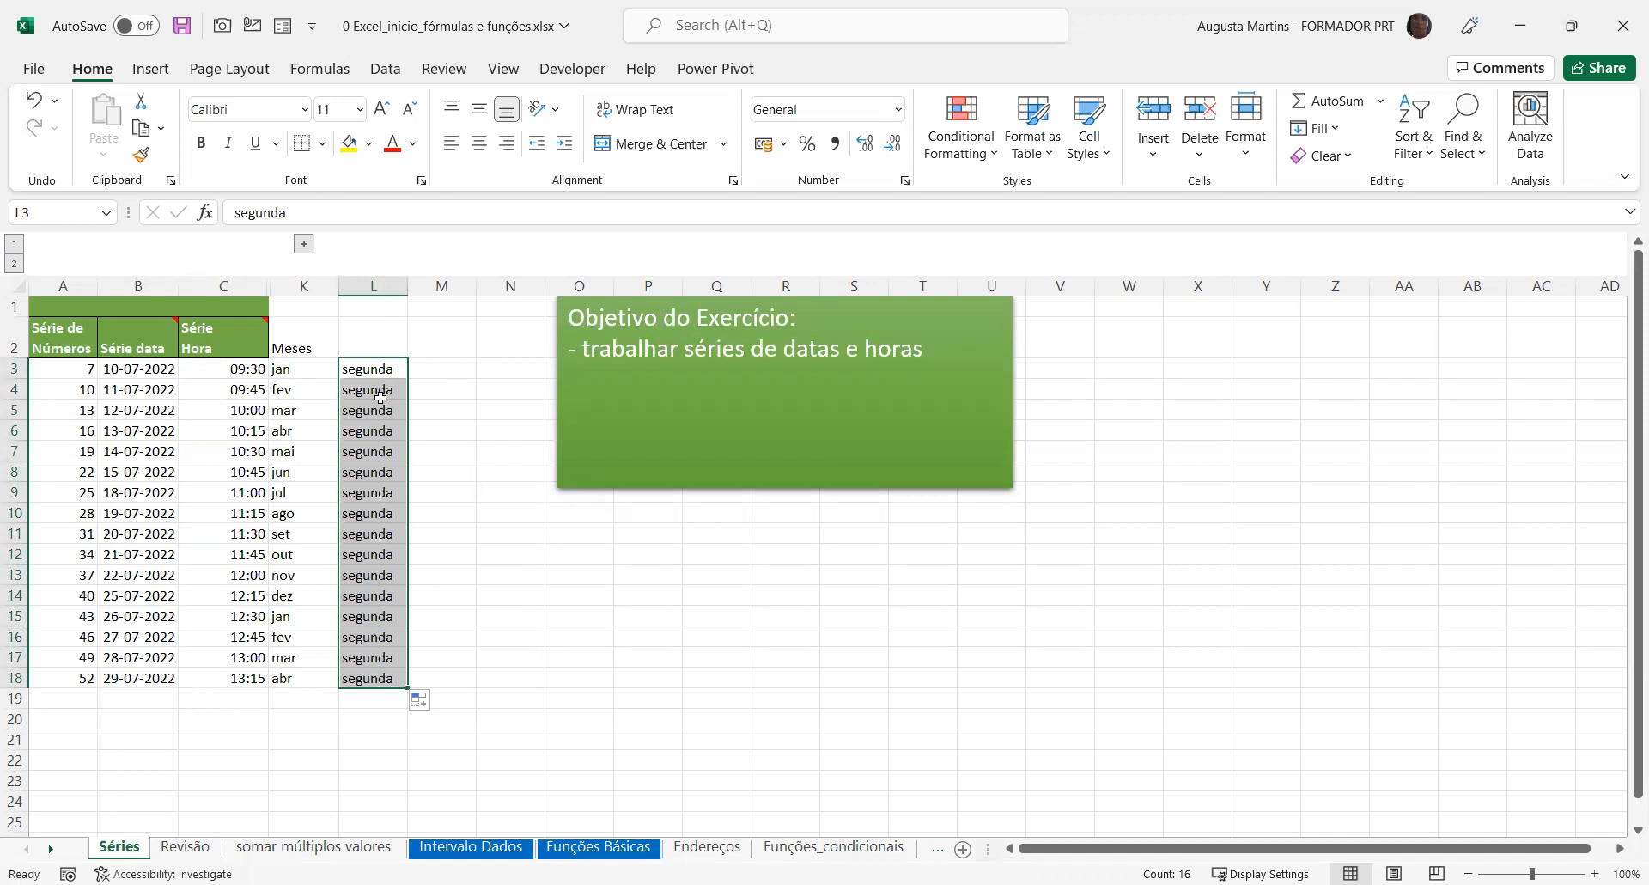
Enter the heading Dias Semana in L2
left_click(376, 343)
type("D")
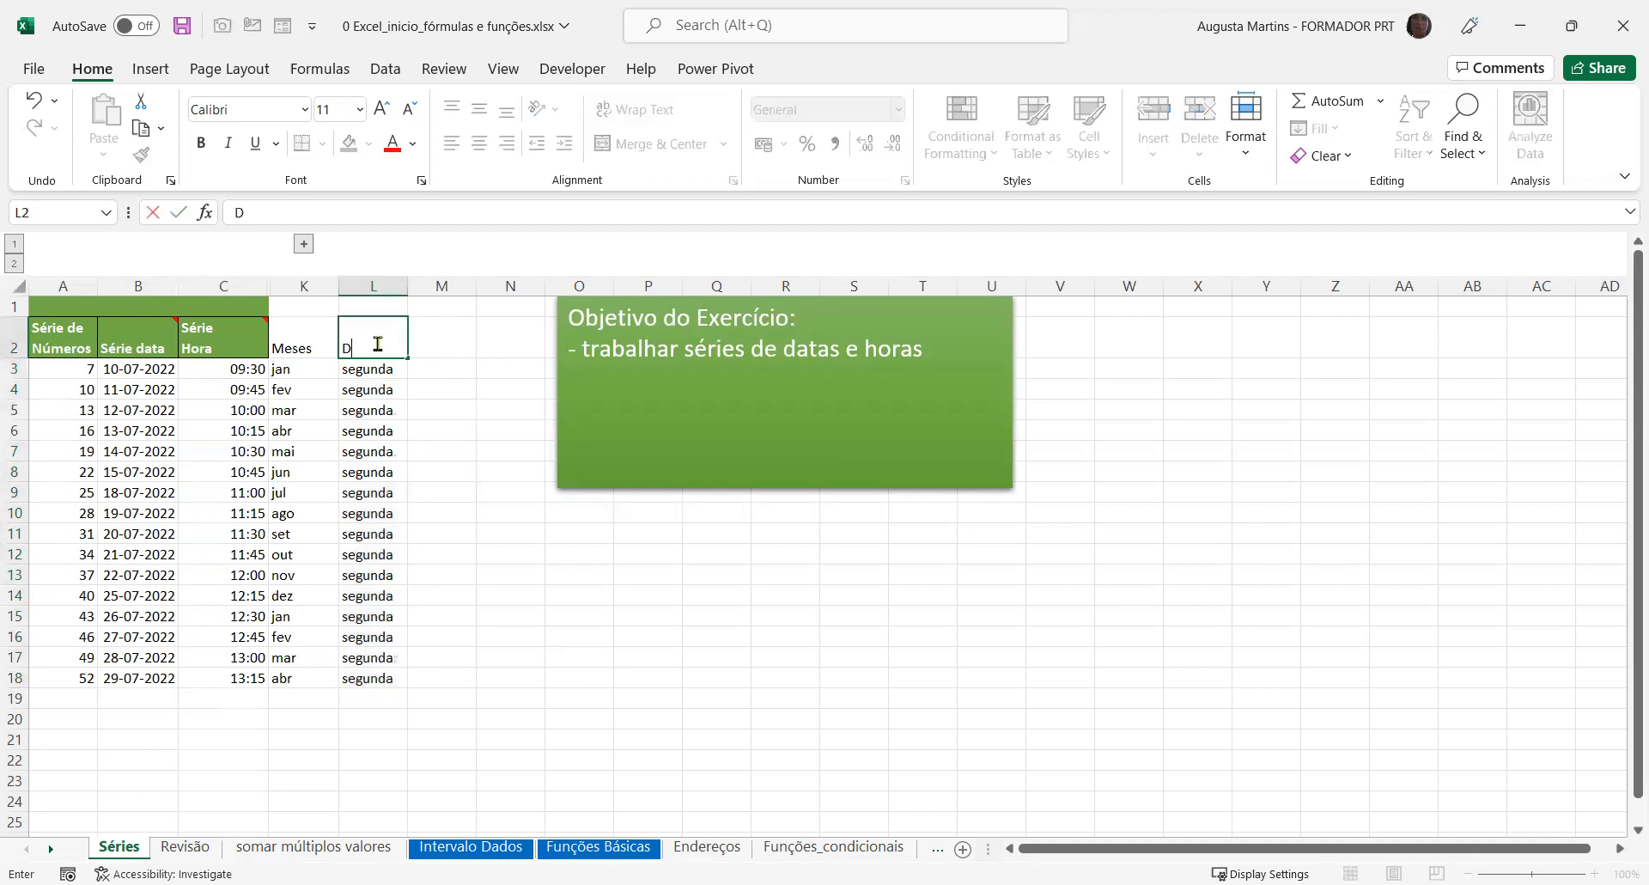
type("ias Semana")
key("Return")
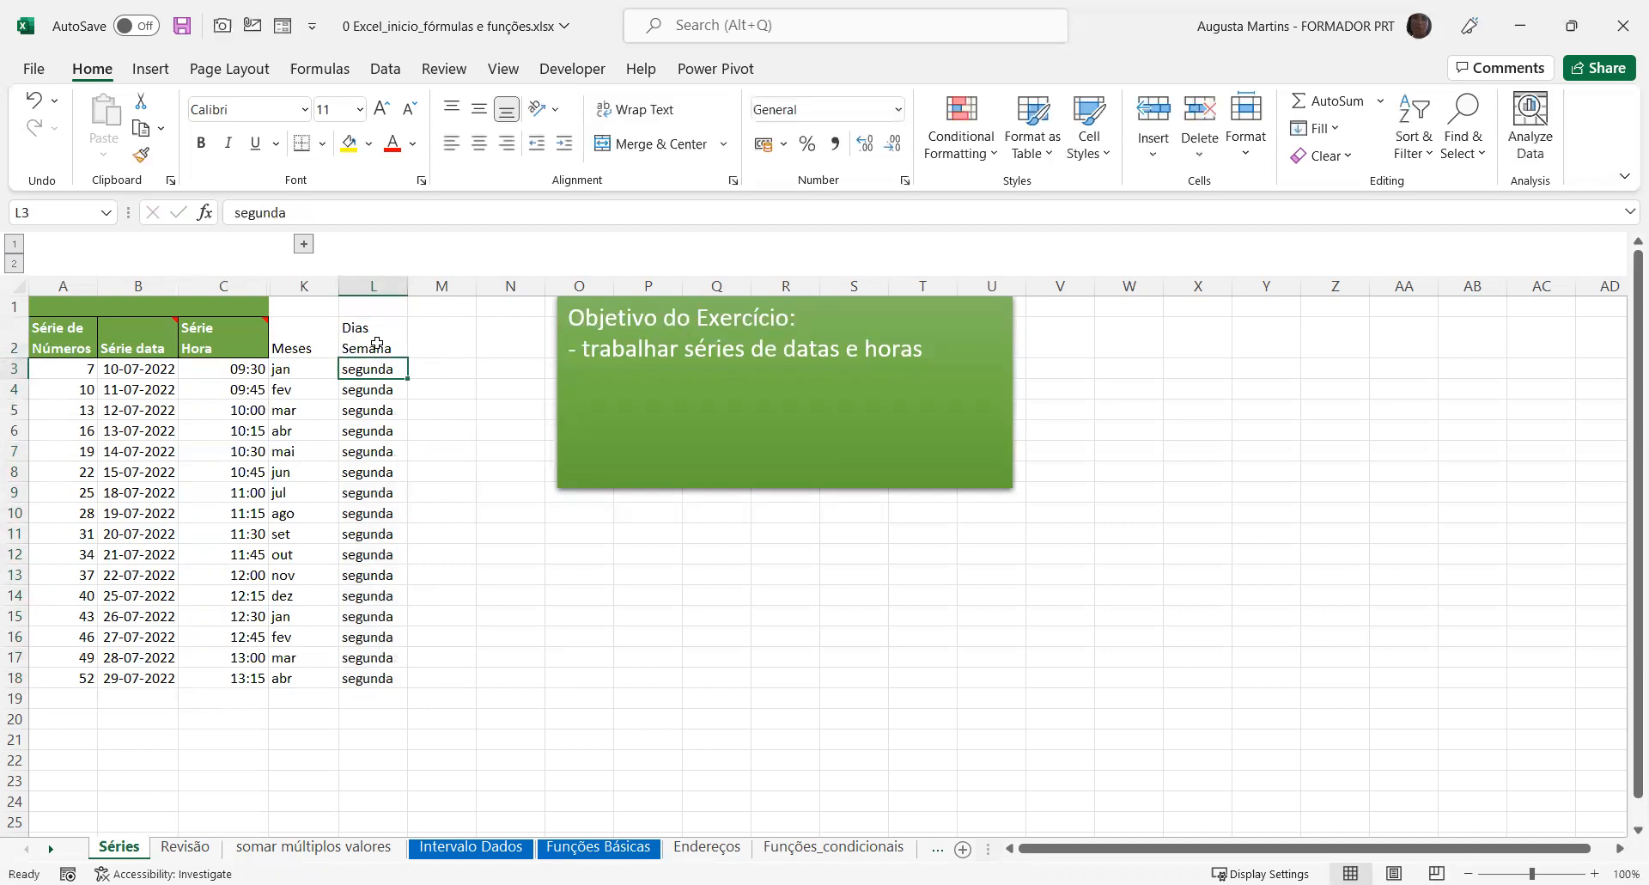
Delete the segunda entries in L3:L18 and select L3 again
key("ctrl+shift+Down")
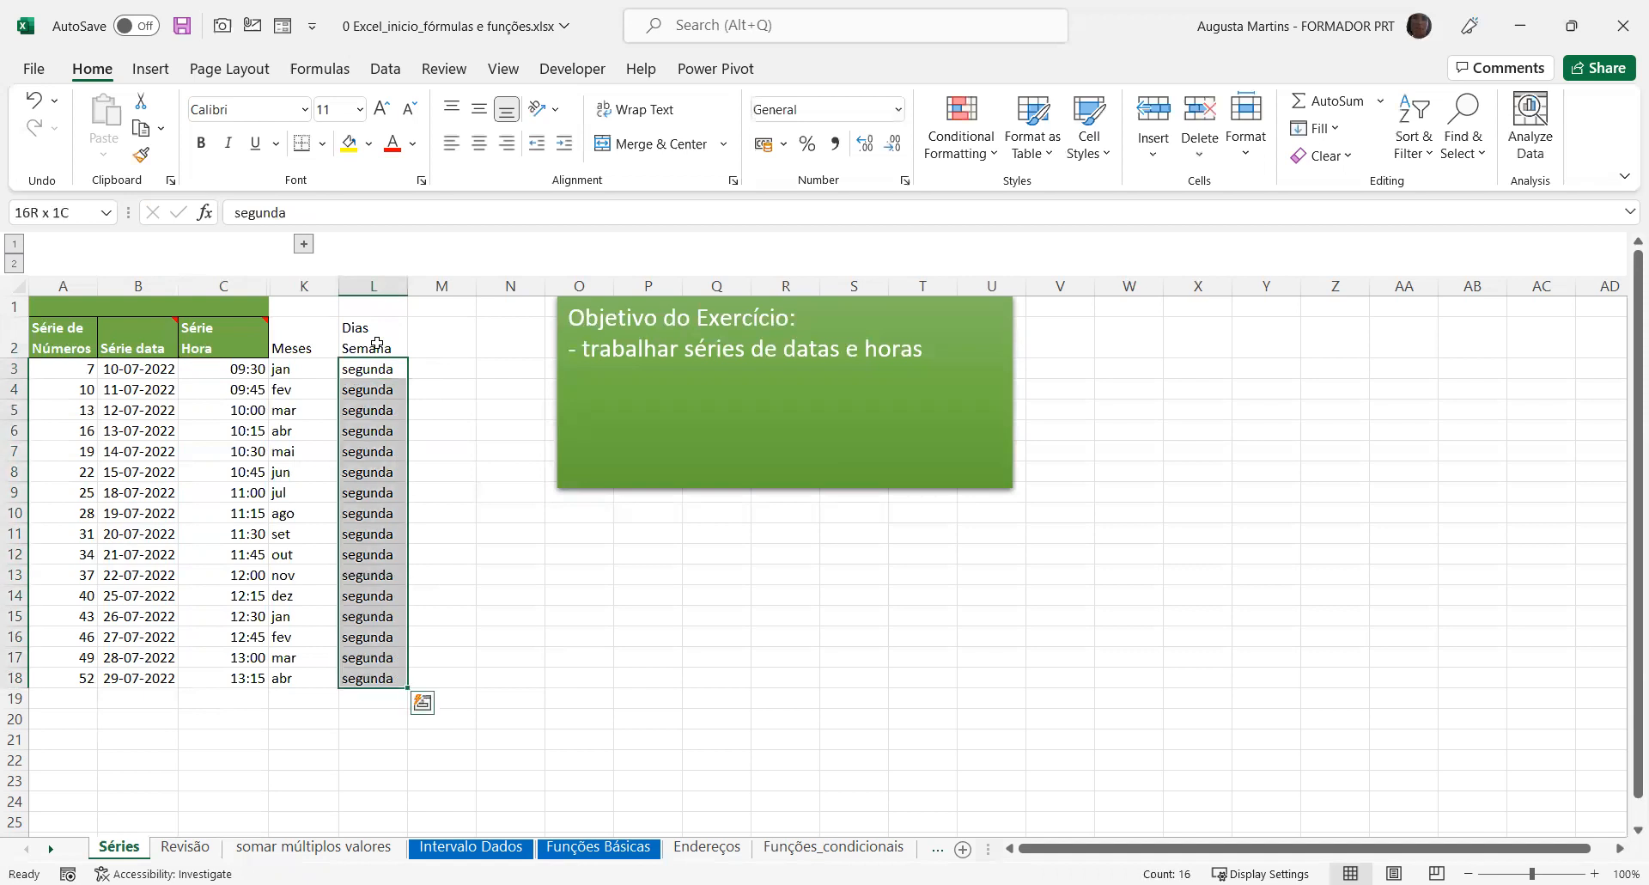
key("Delete")
left_click(369, 361)
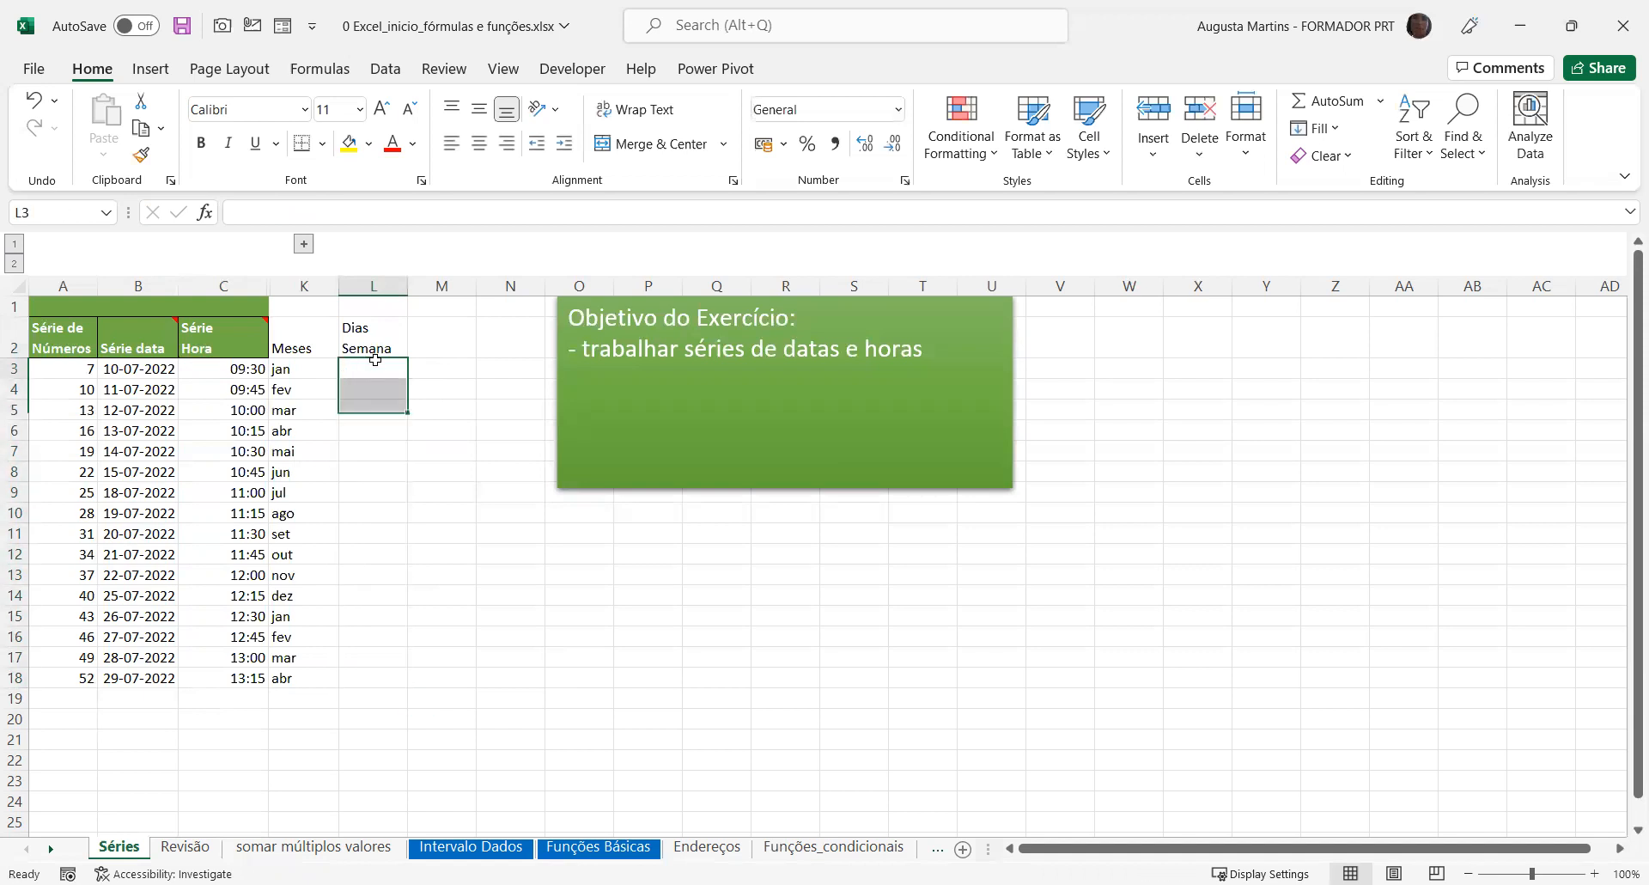
Open the custom lists editor from the advanced options and view the entries of the abbreviated and full weekday lists
left_click(39, 72)
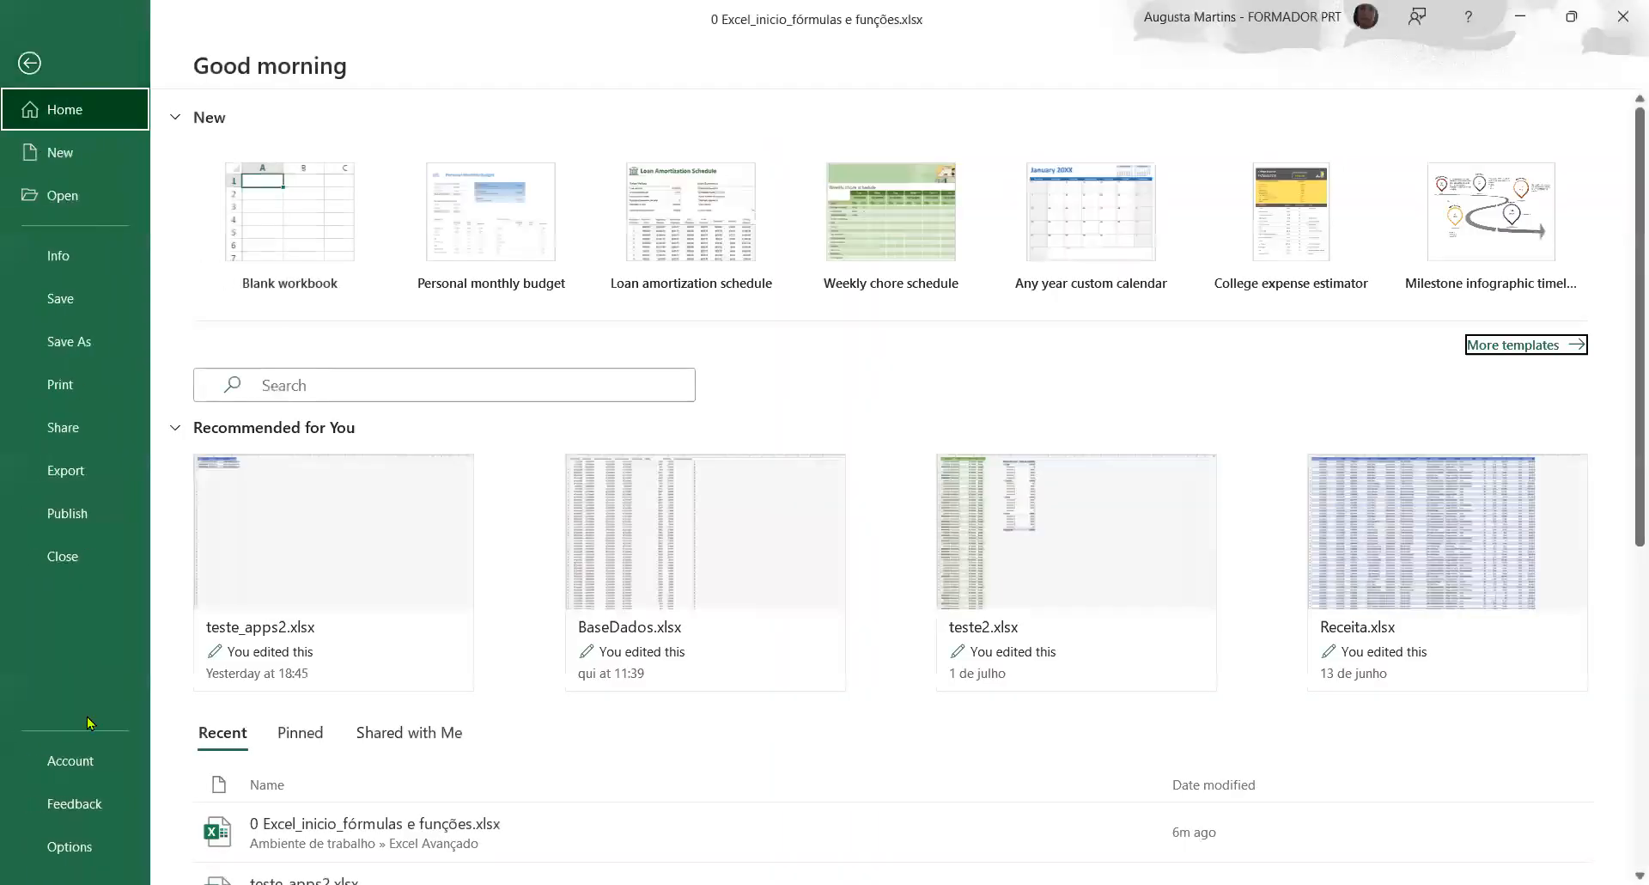
left_click(76, 852)
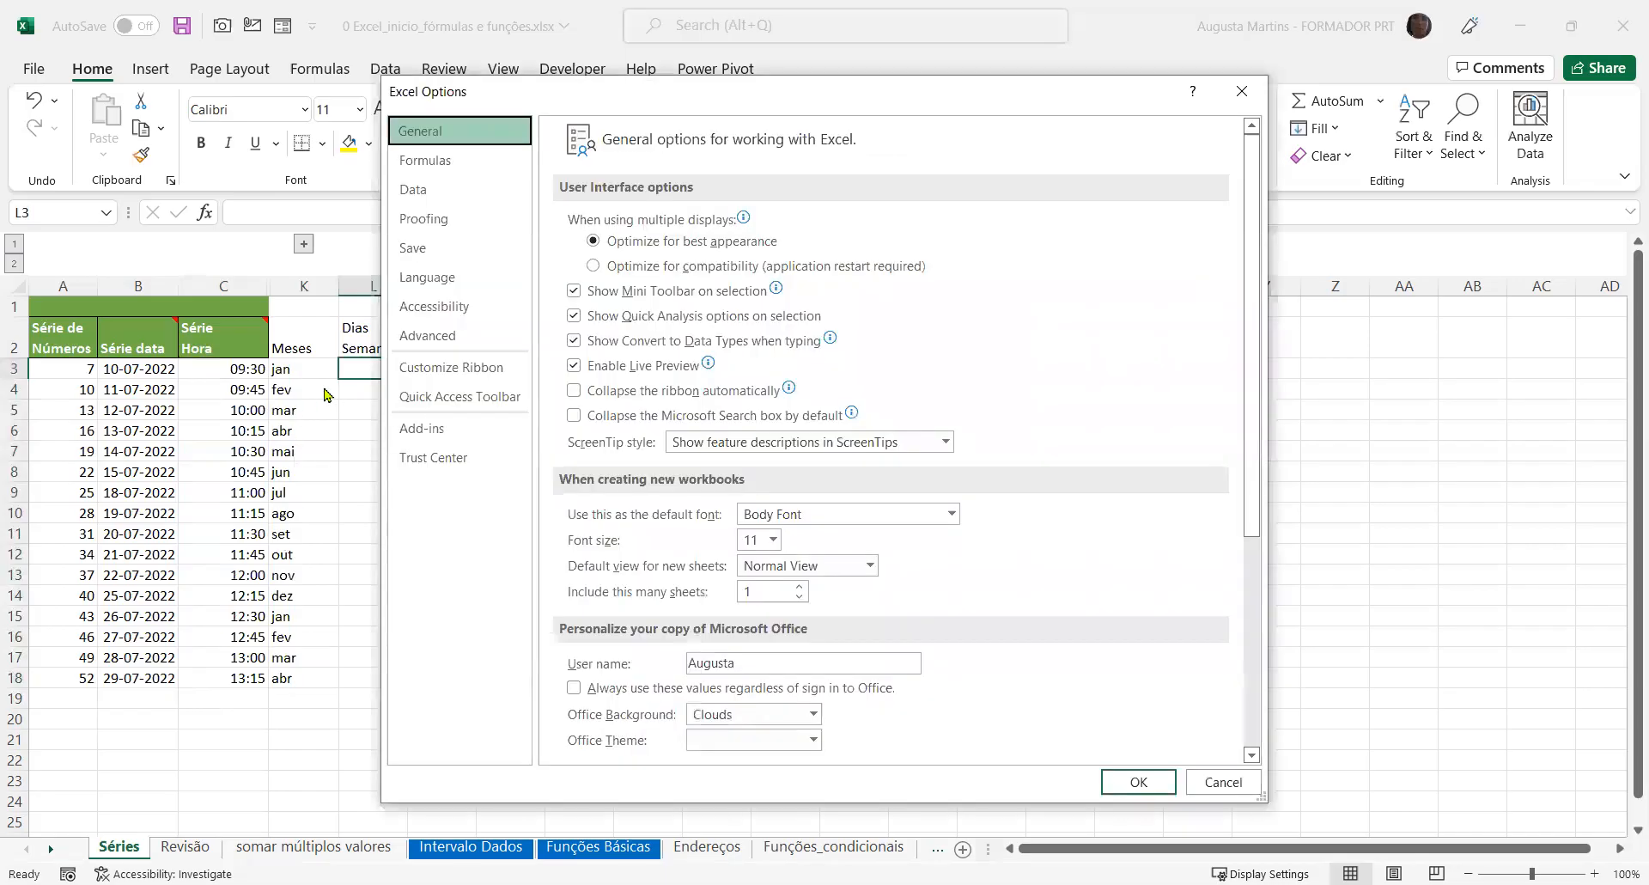
left_click(430, 340)
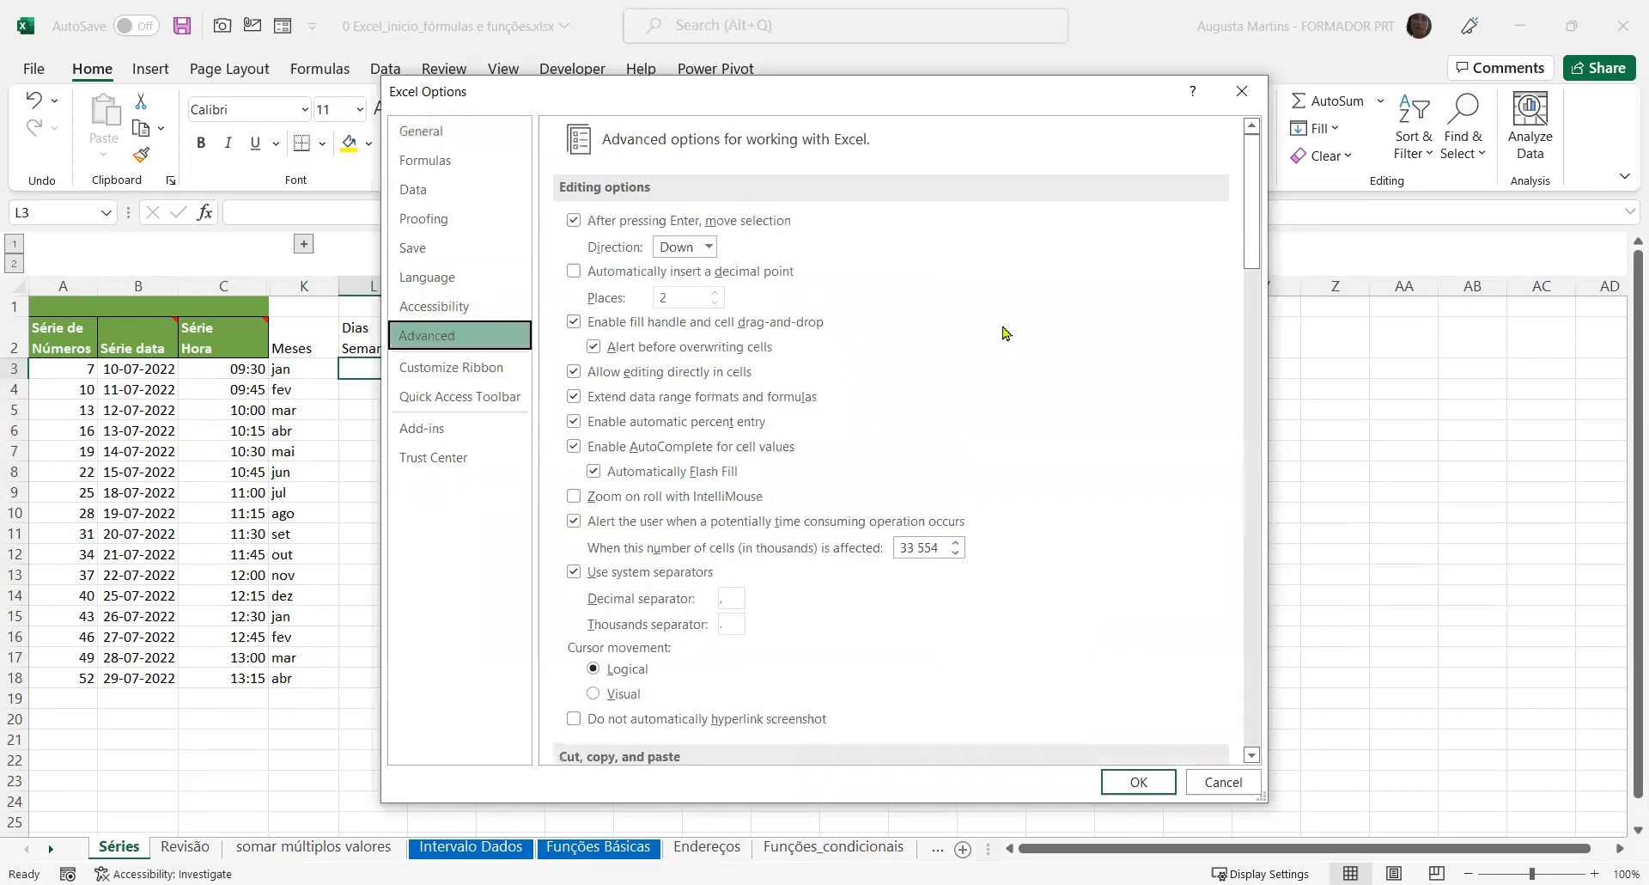
left_click_drag(1256, 161, 1258, 722)
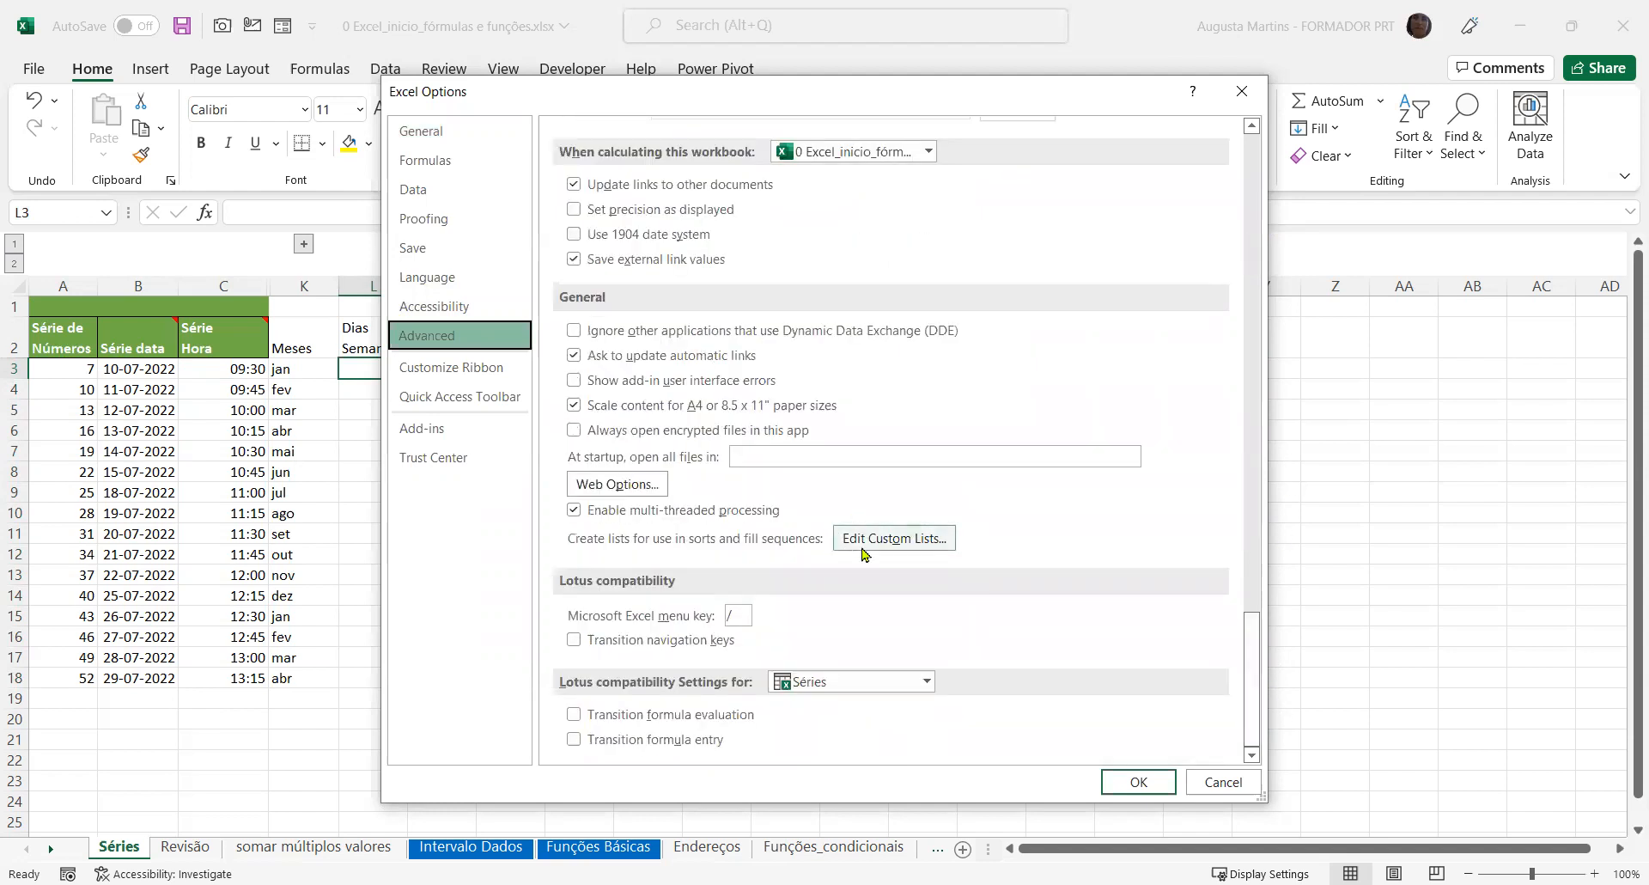
left_click(888, 546)
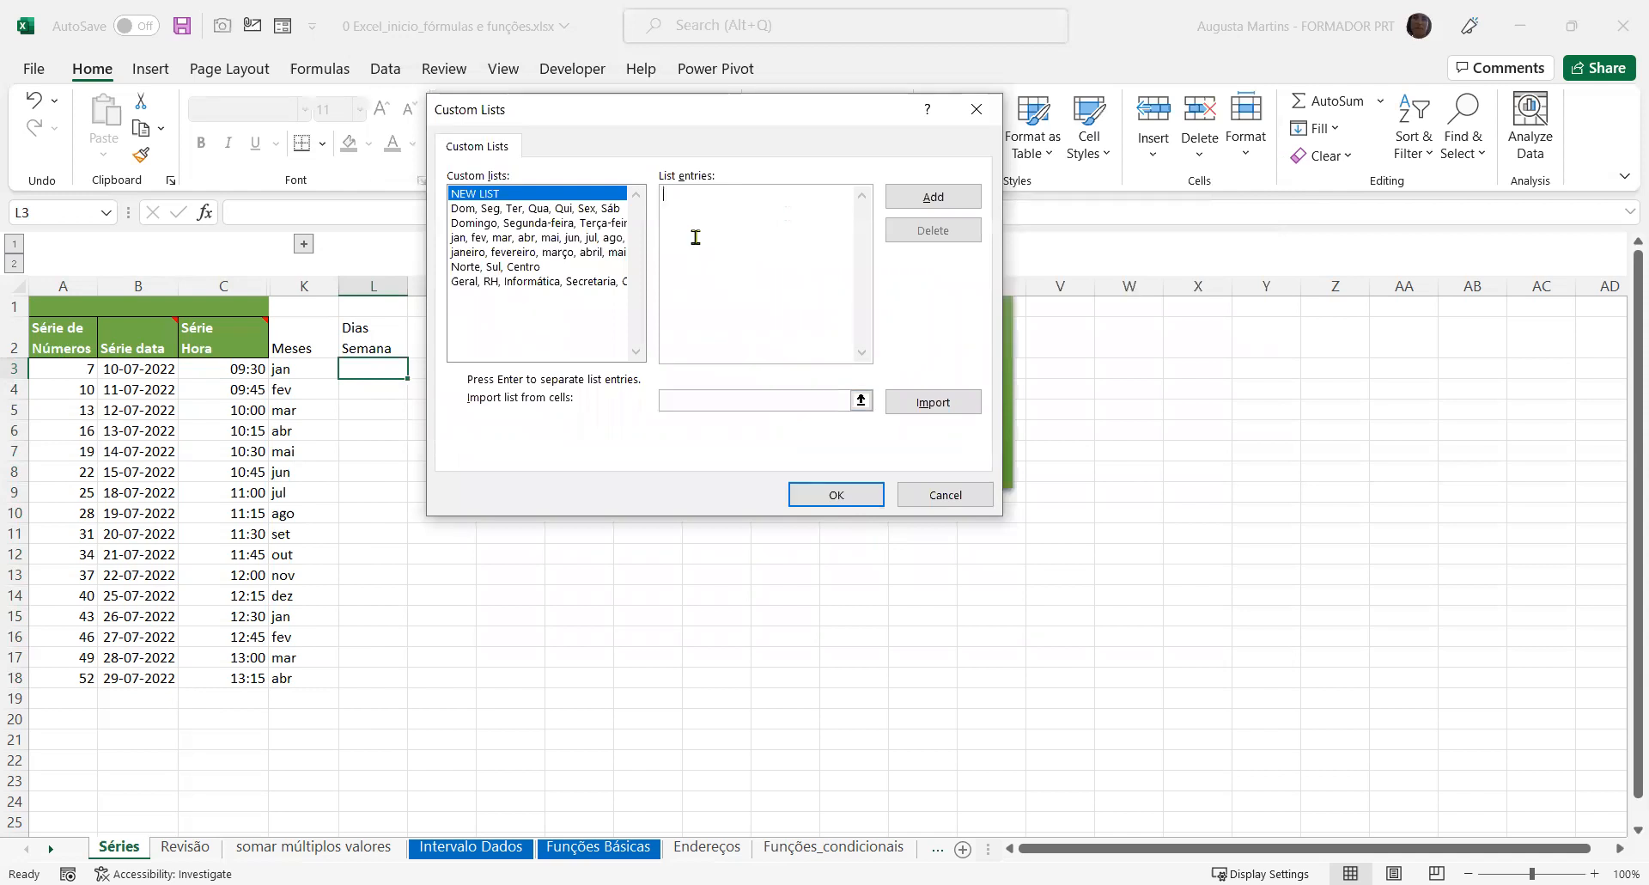
left_click(510, 214)
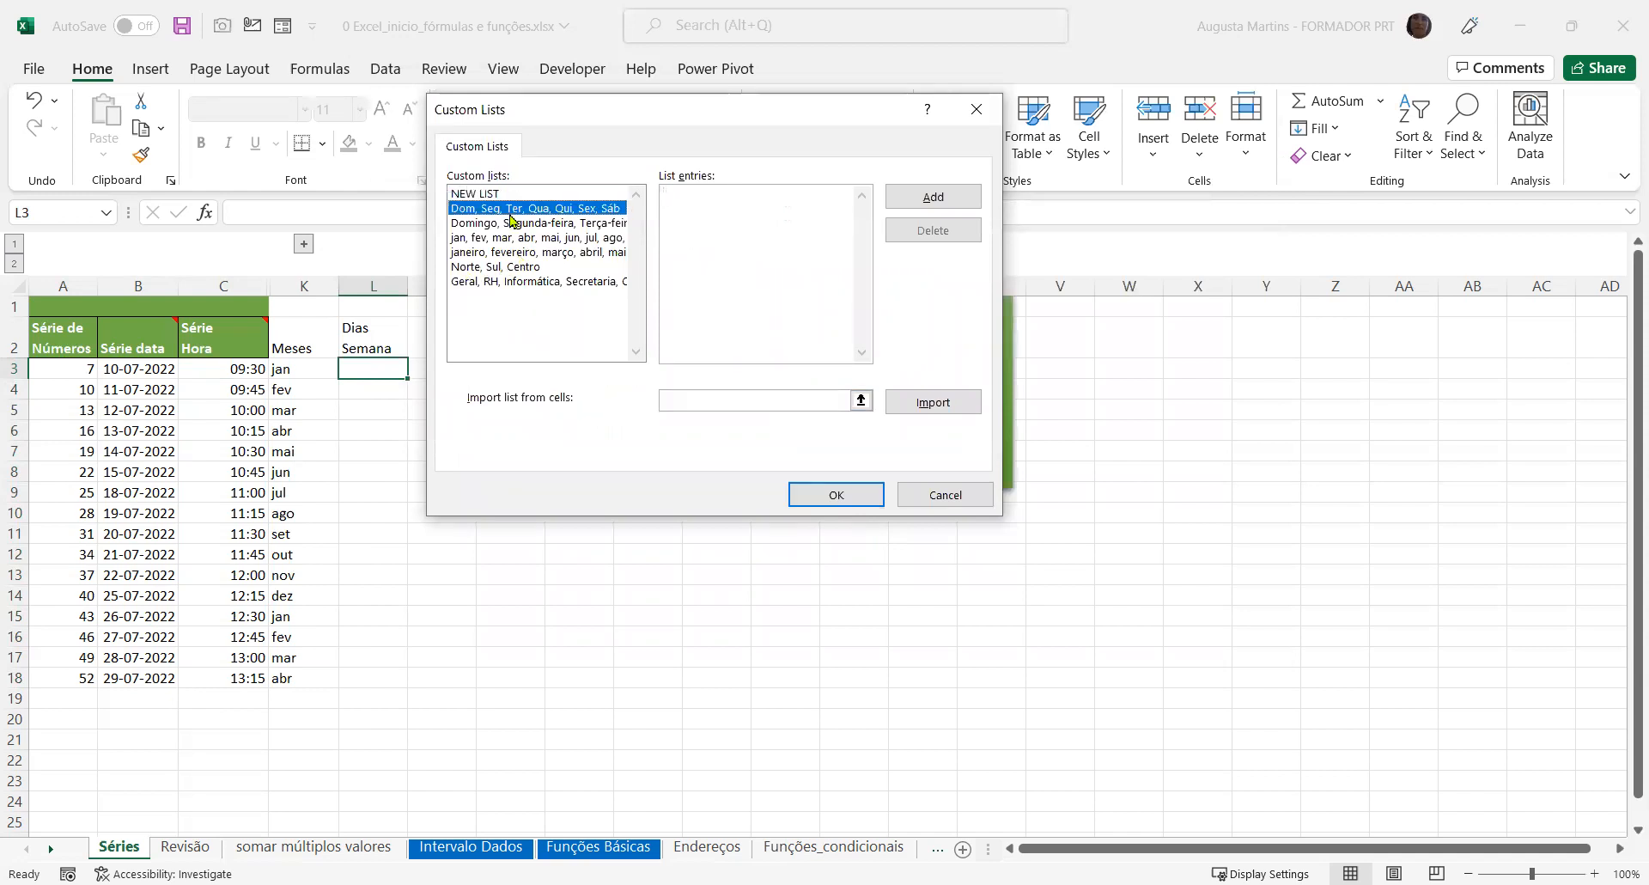
left_click(560, 223)
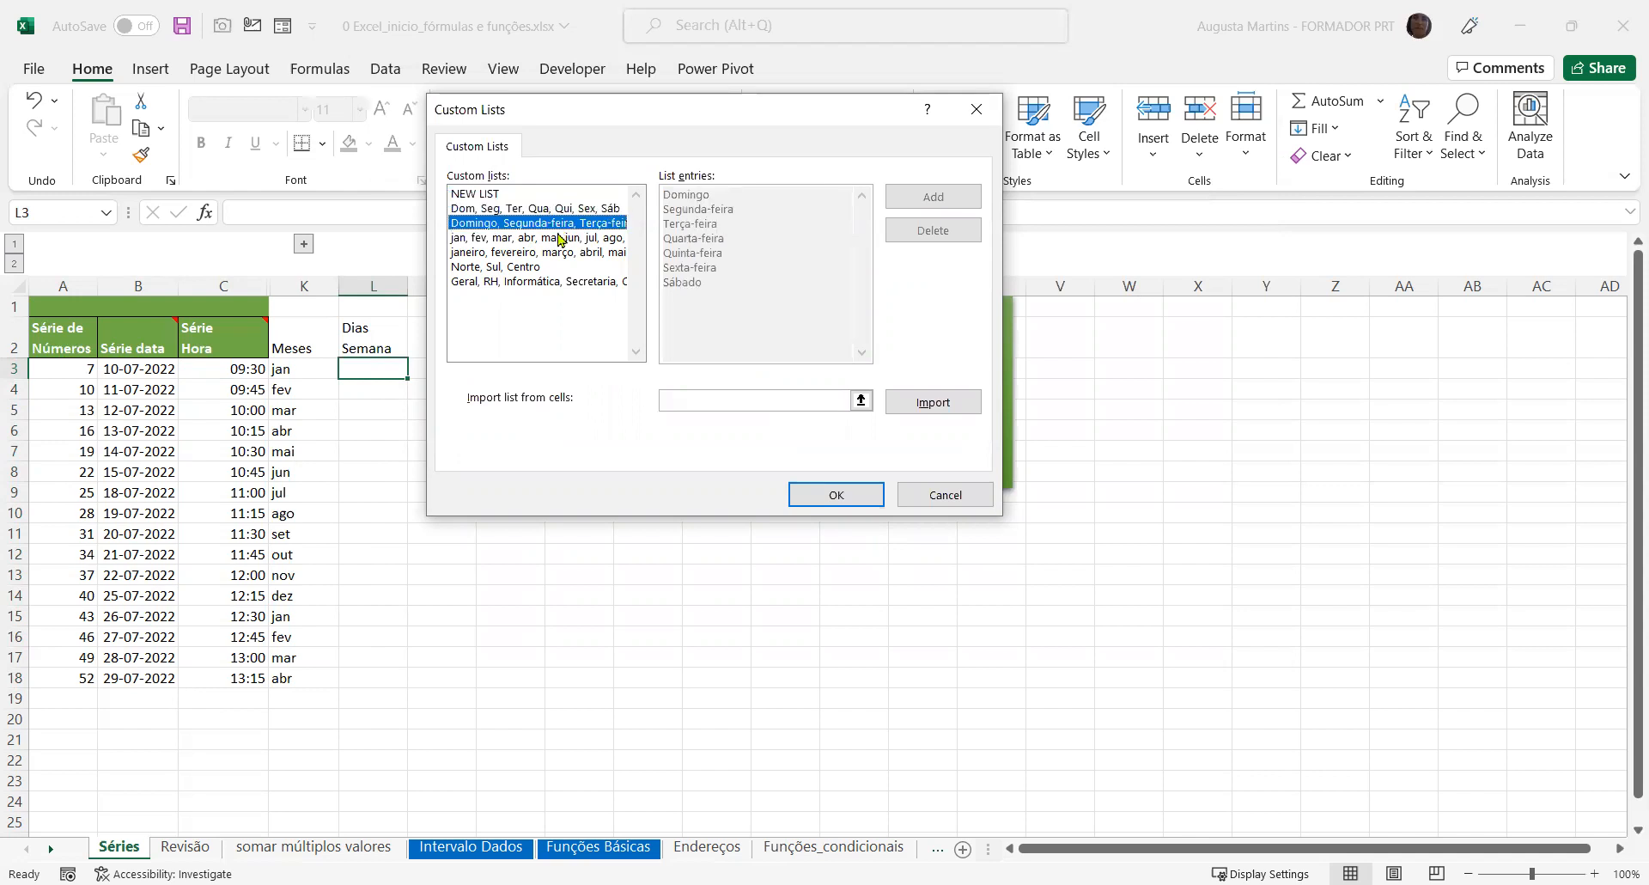
Switch between the abbreviated and full weekday lists to compare their entries
left_click(544, 209)
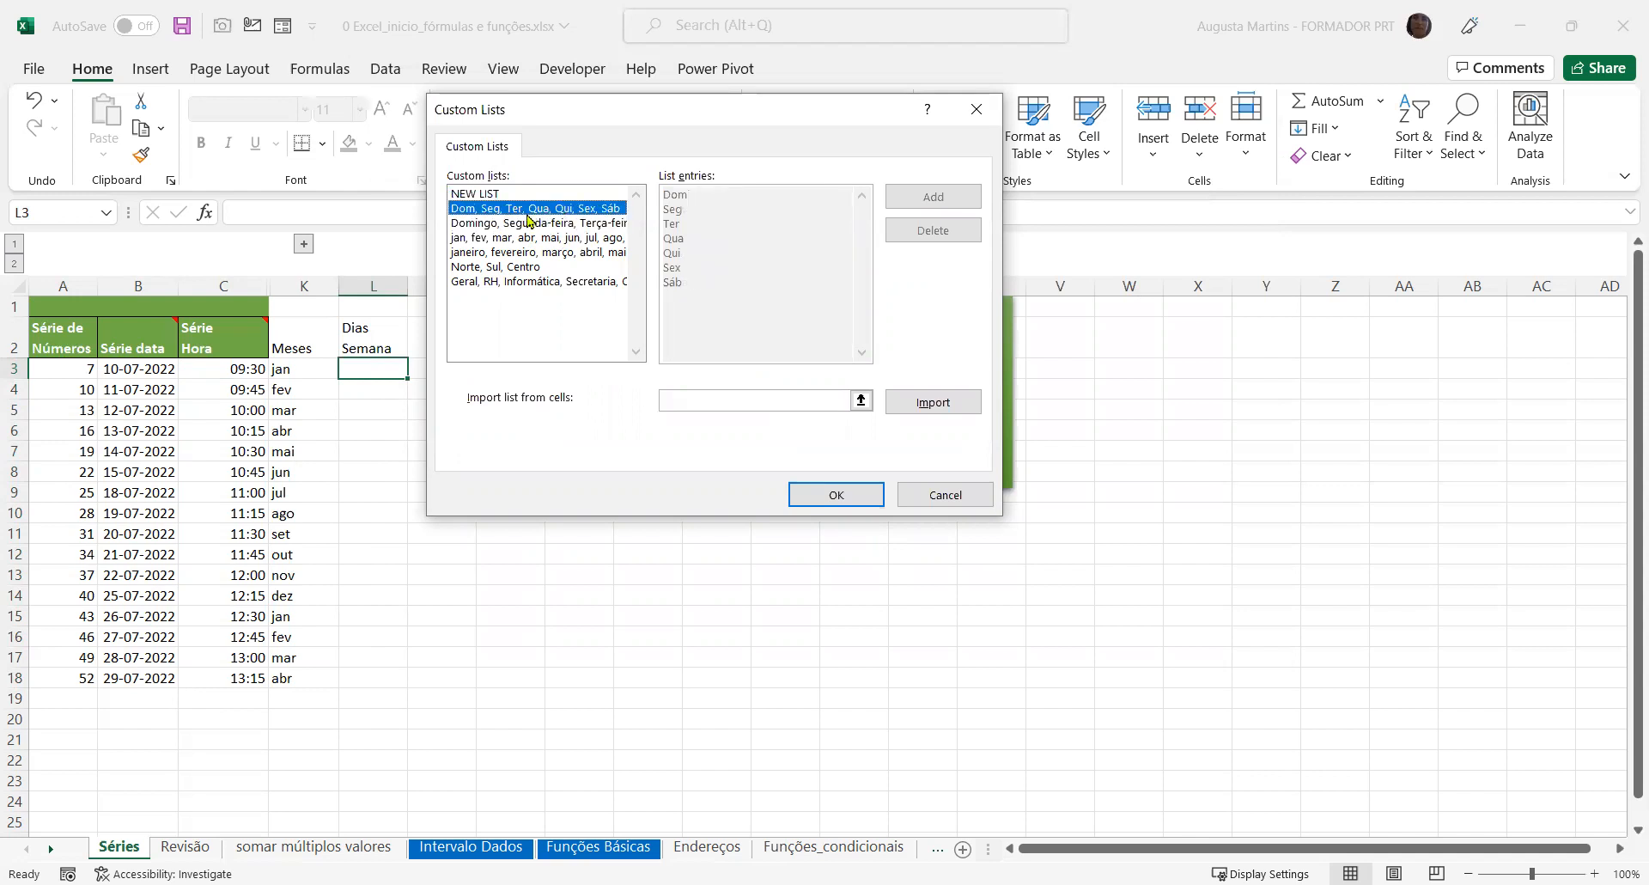
left_click(526, 235)
left_click(532, 224)
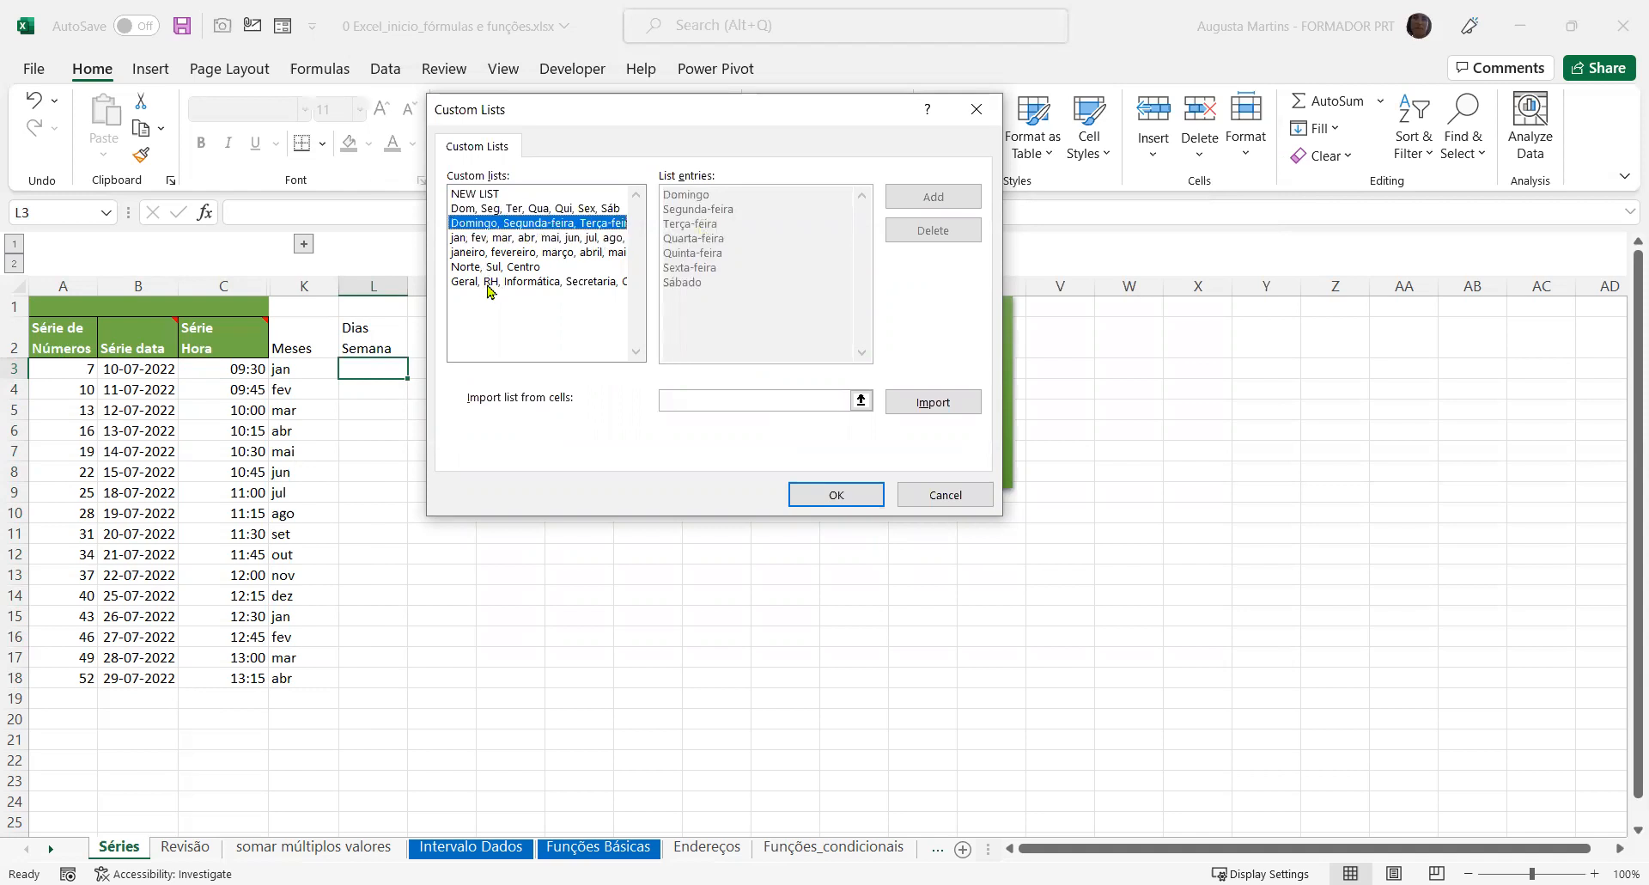
Delete the department list starting with Geral, RH, Informática and the region list Norte, Sul, Centro from the custom lists
left_click(521, 279)
left_click(908, 234)
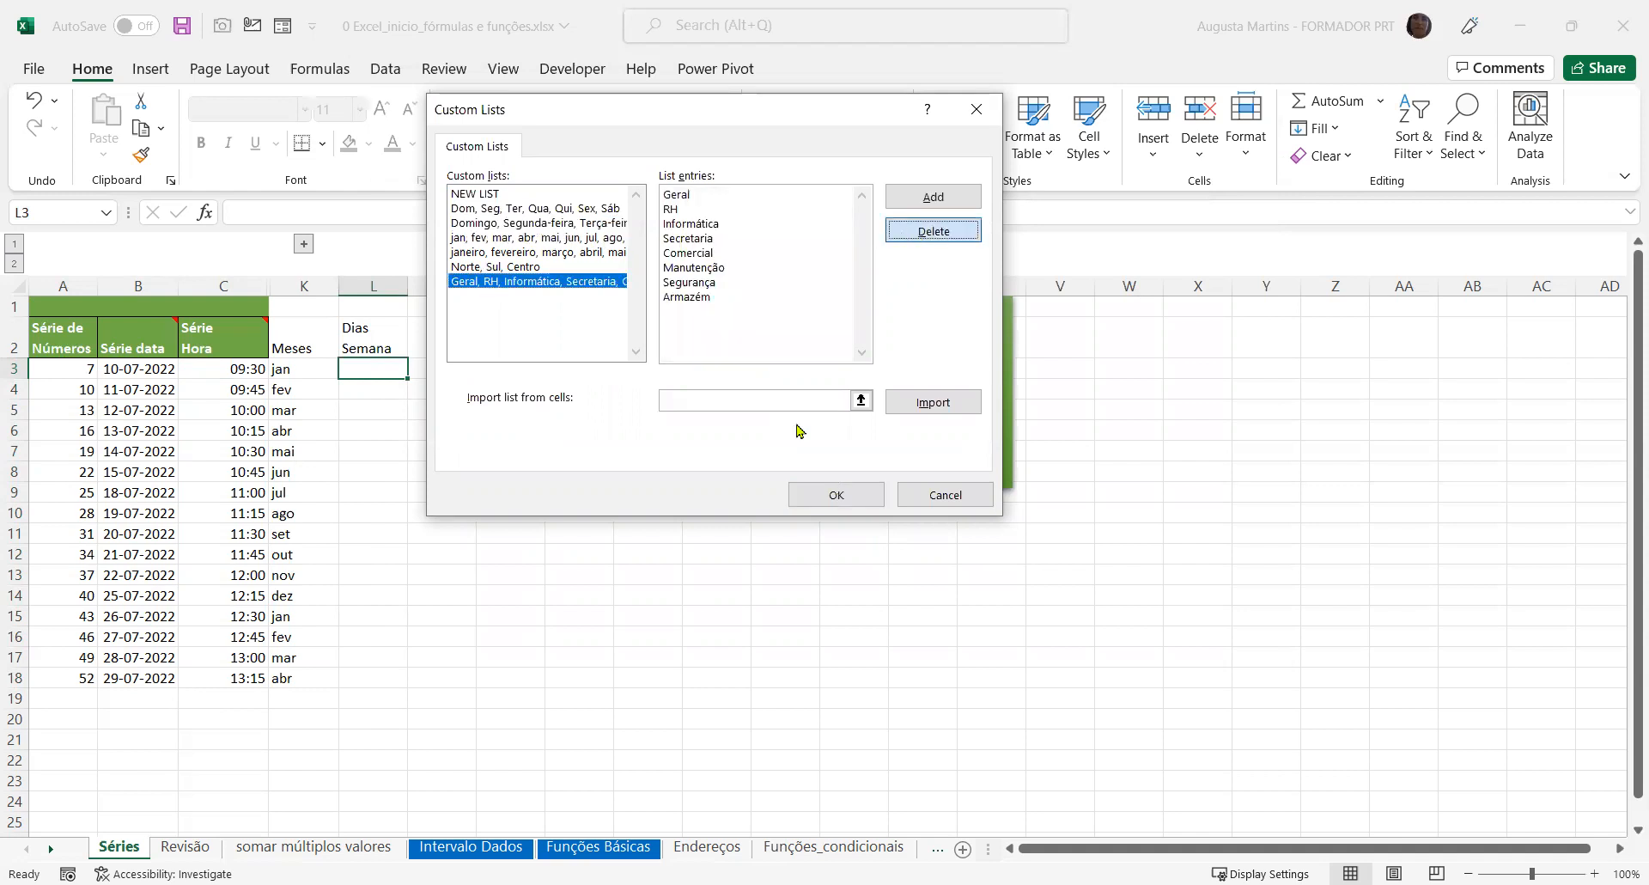
left_click(792, 509)
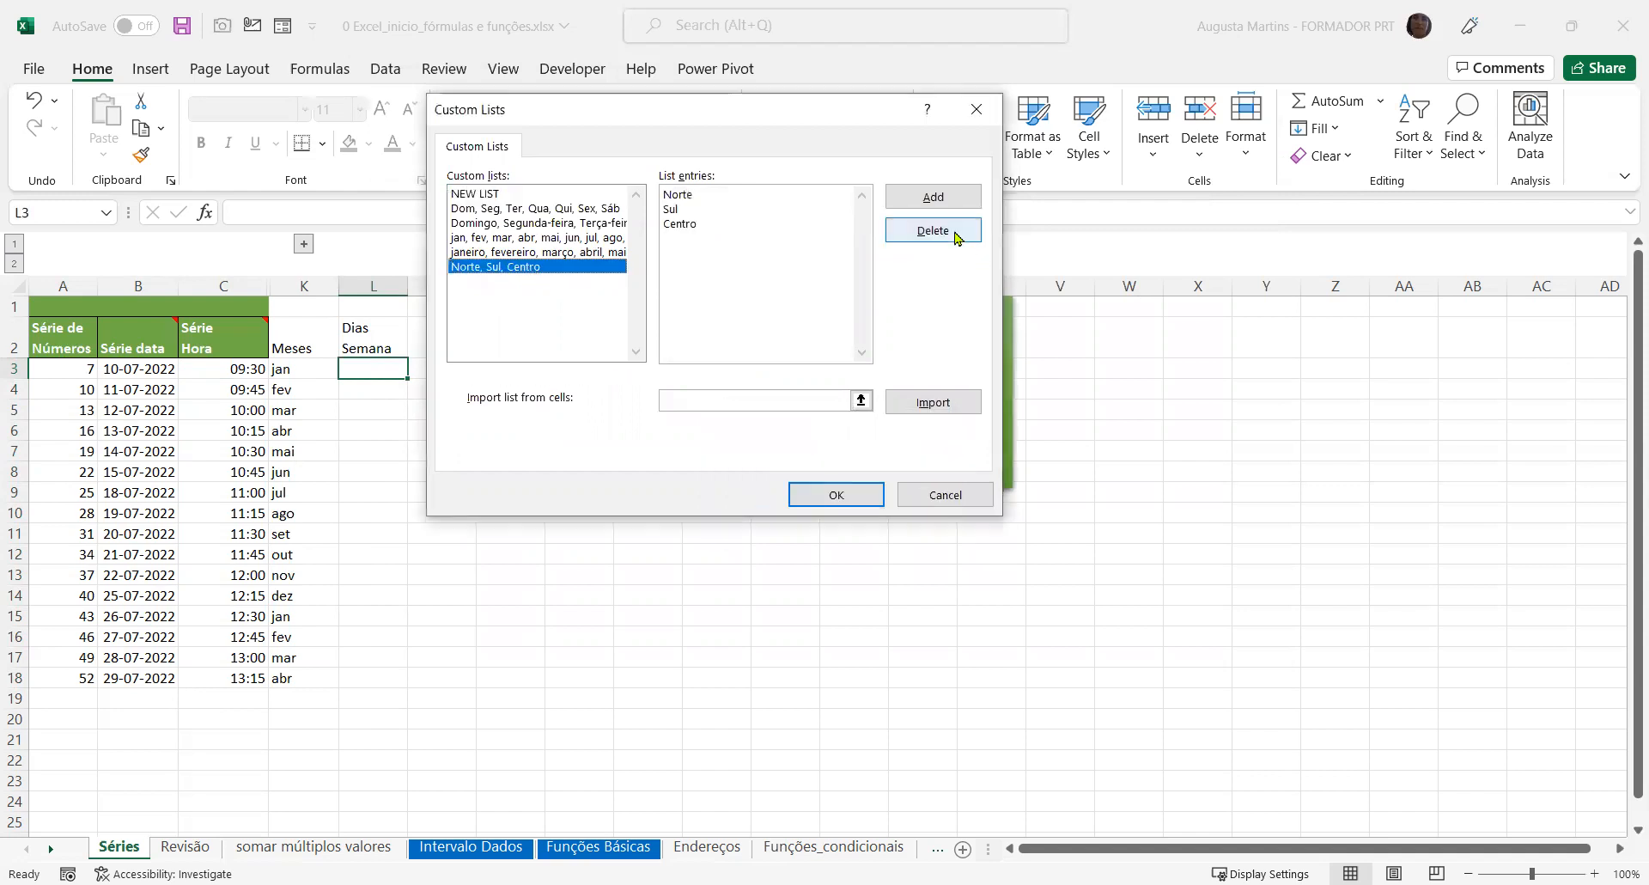
key("Return")
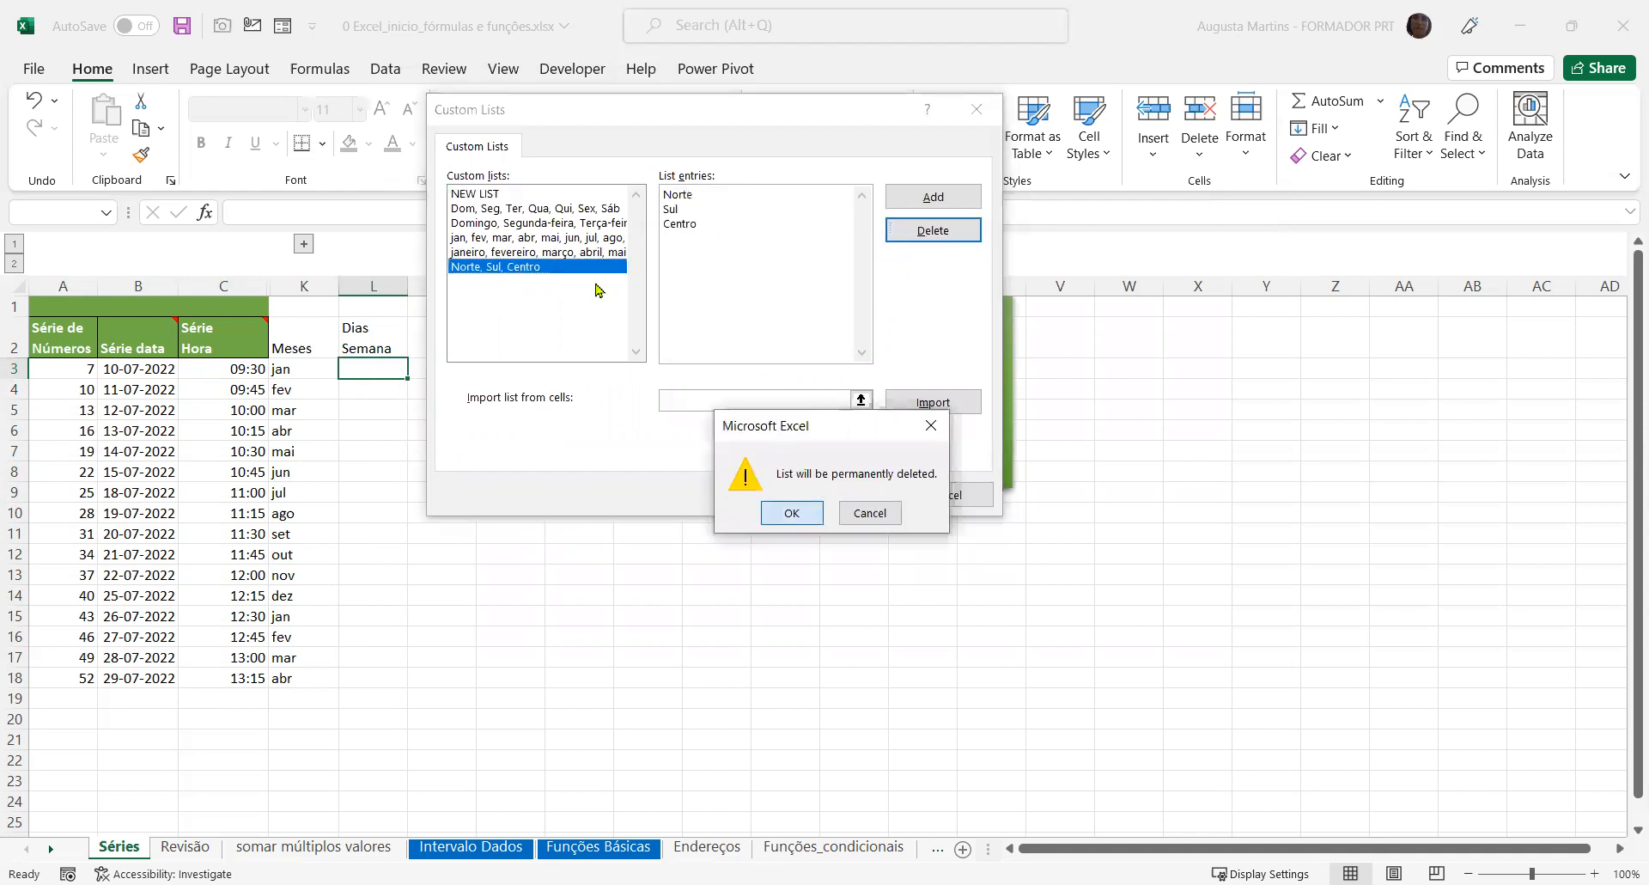
left_click(808, 514)
Add a new custom list with the entries segunda, quarta and sexta
left_click(551, 239)
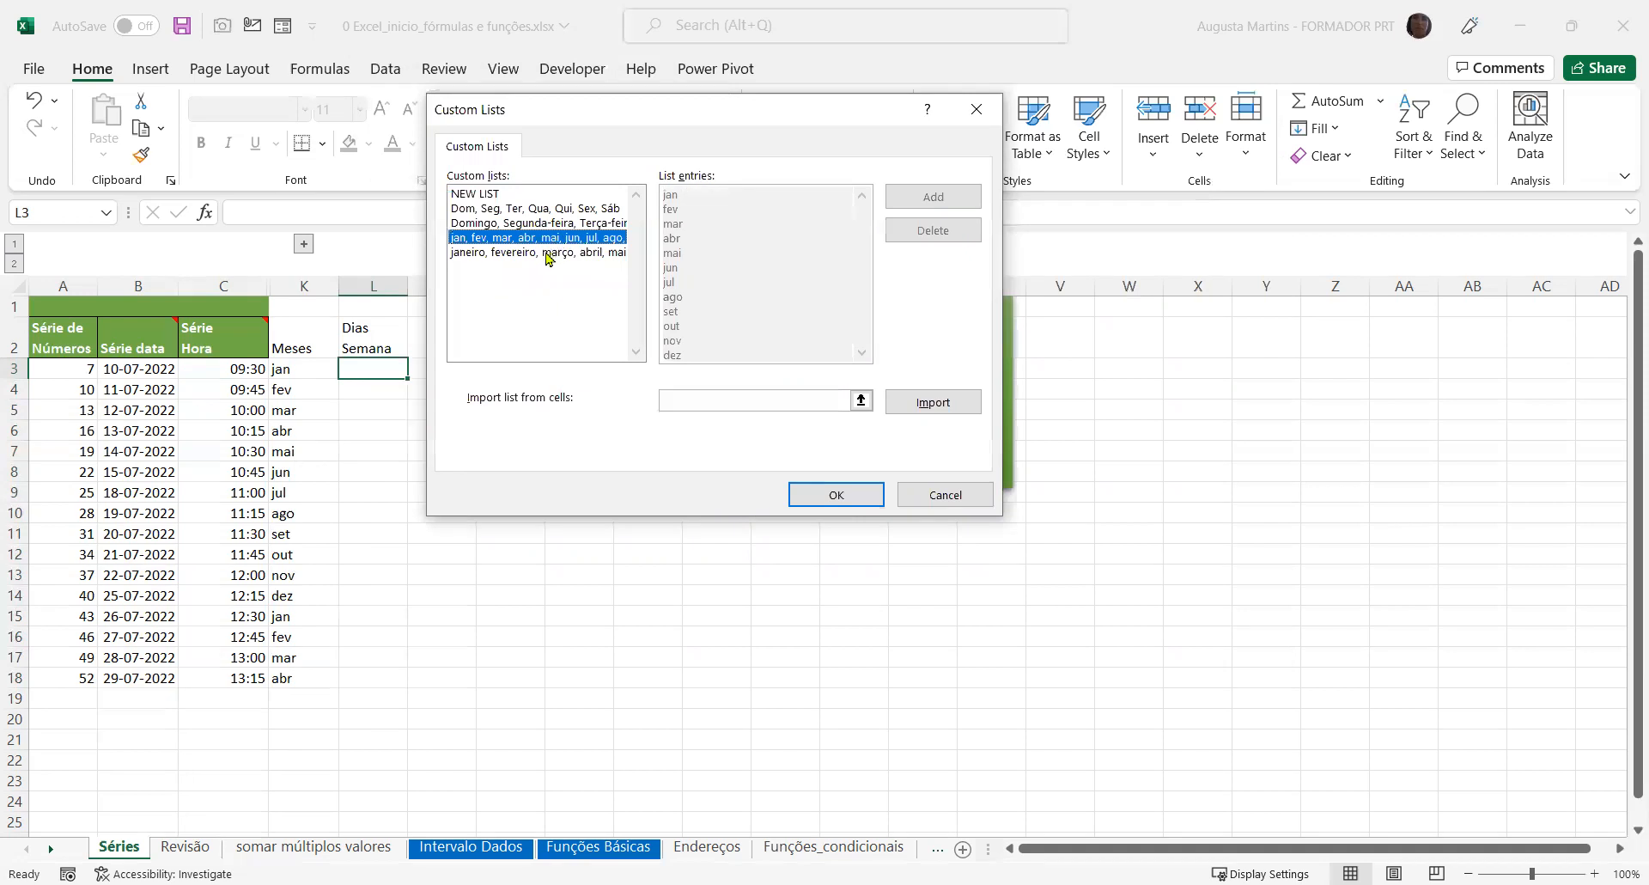
left_click(484, 196)
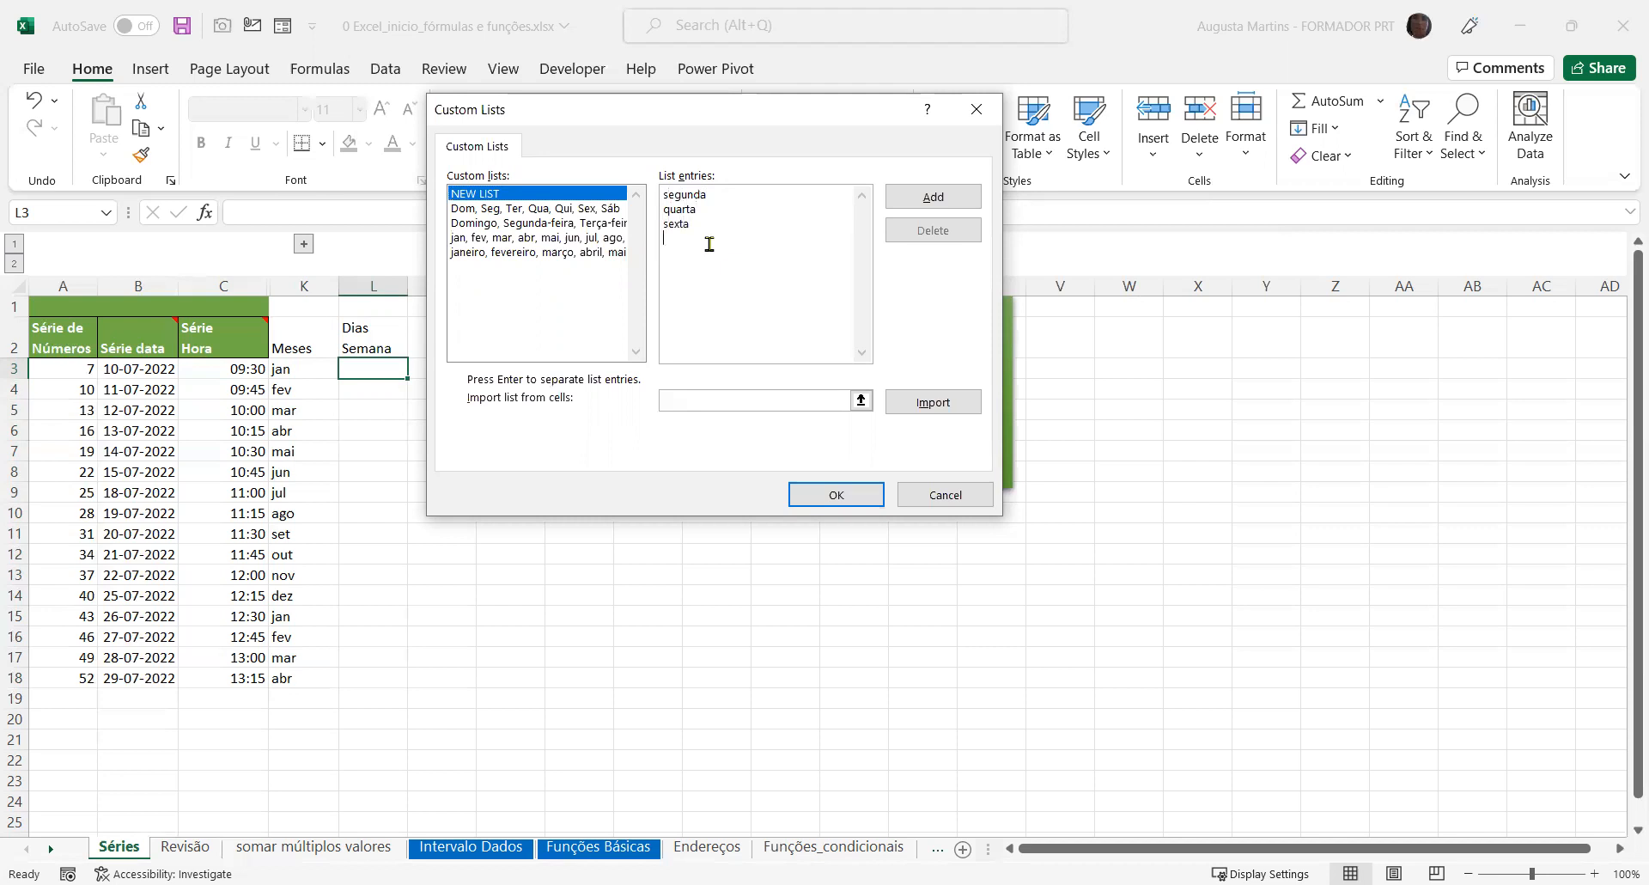
left_click(933, 196)
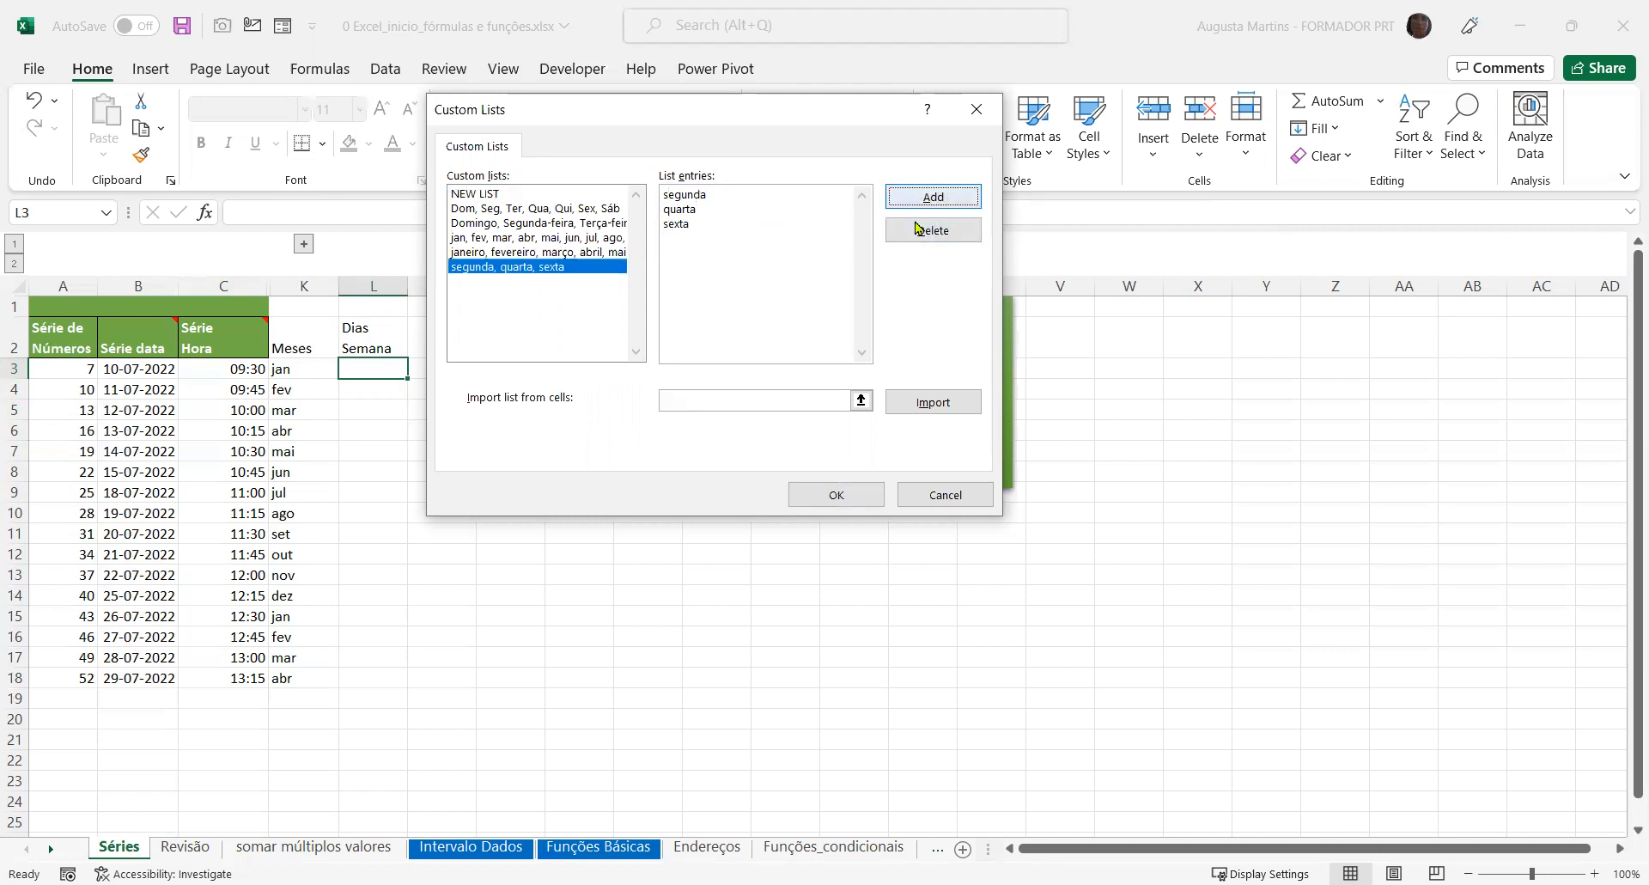
Try setting K3:K9 as the source cells for importing a custom list, and clear the reference
left_click(731, 400)
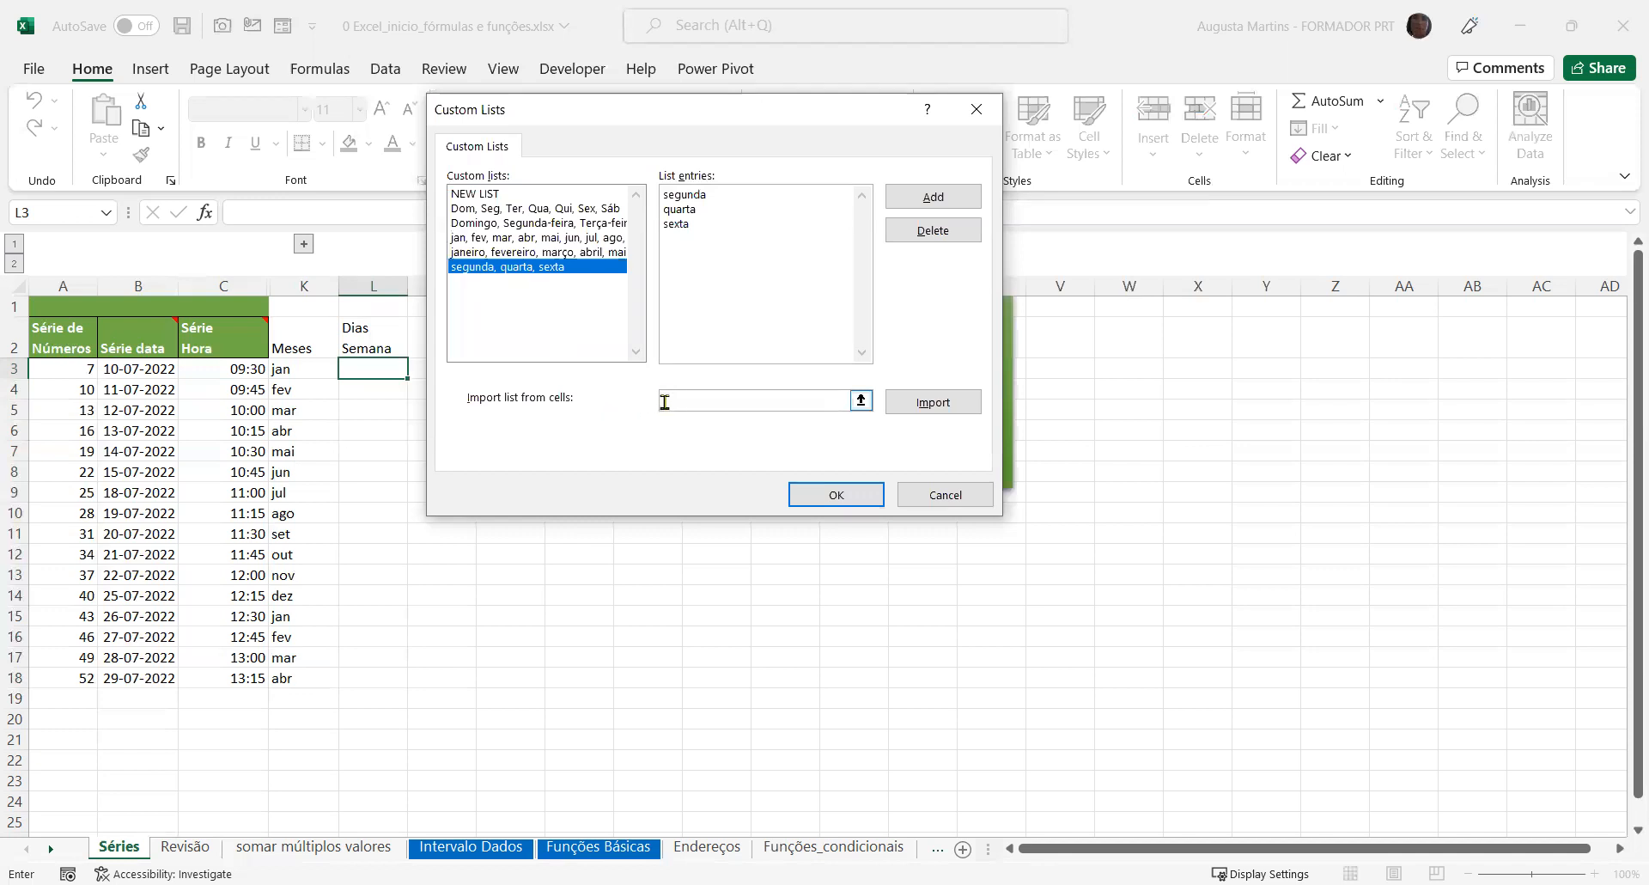
left_click(315, 361)
left_click(299, 497, "shift")
left_click(934, 404)
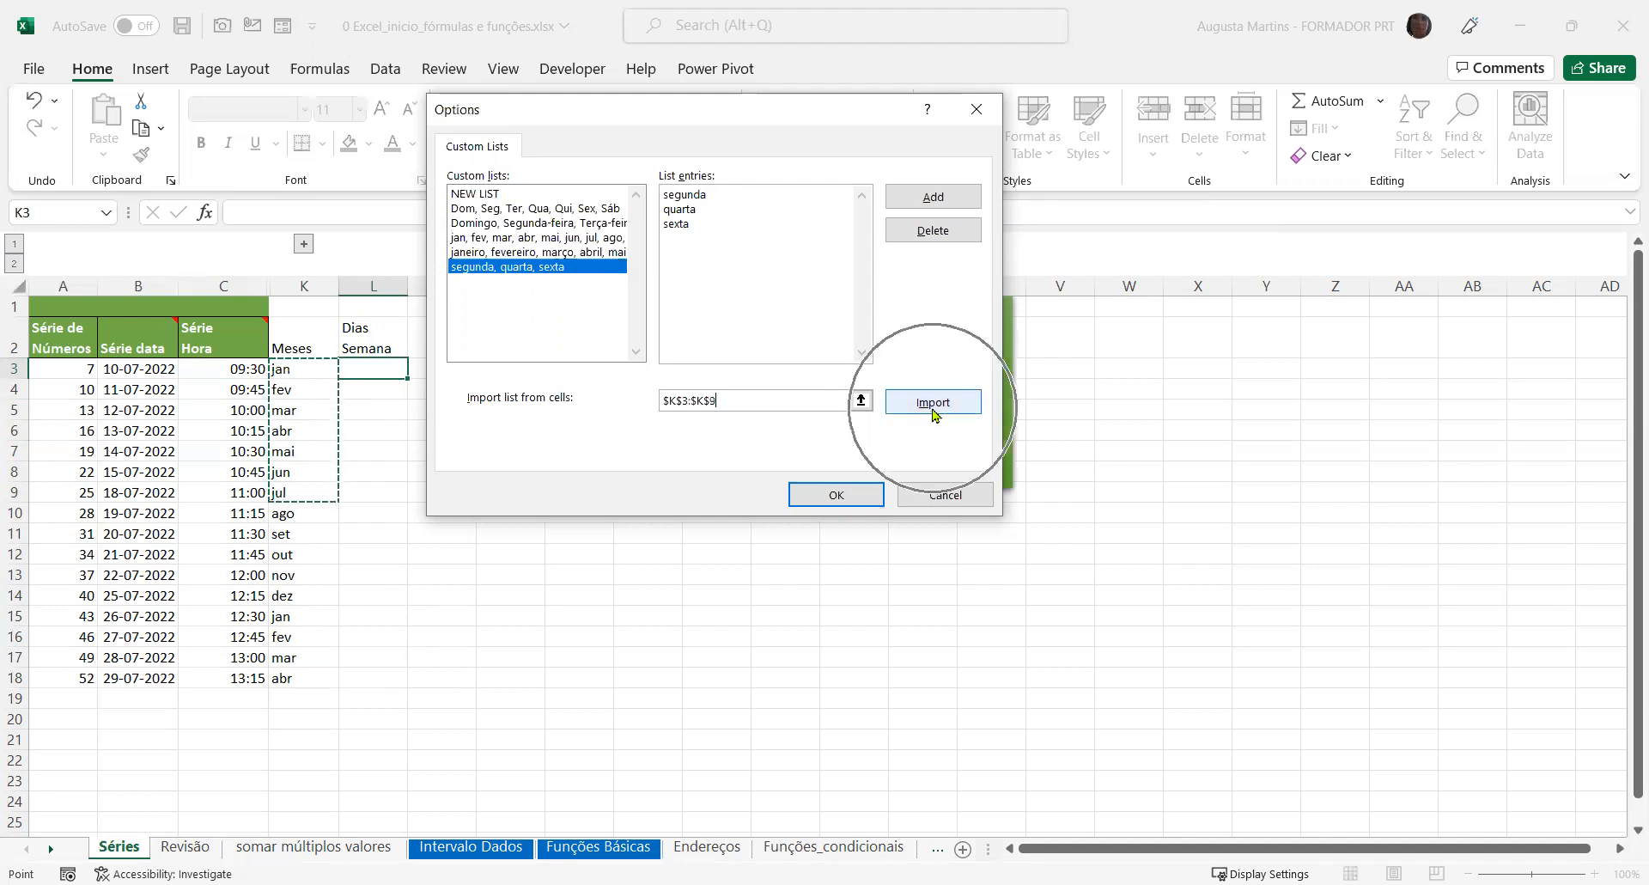
left_click_drag(740, 407, 628, 407)
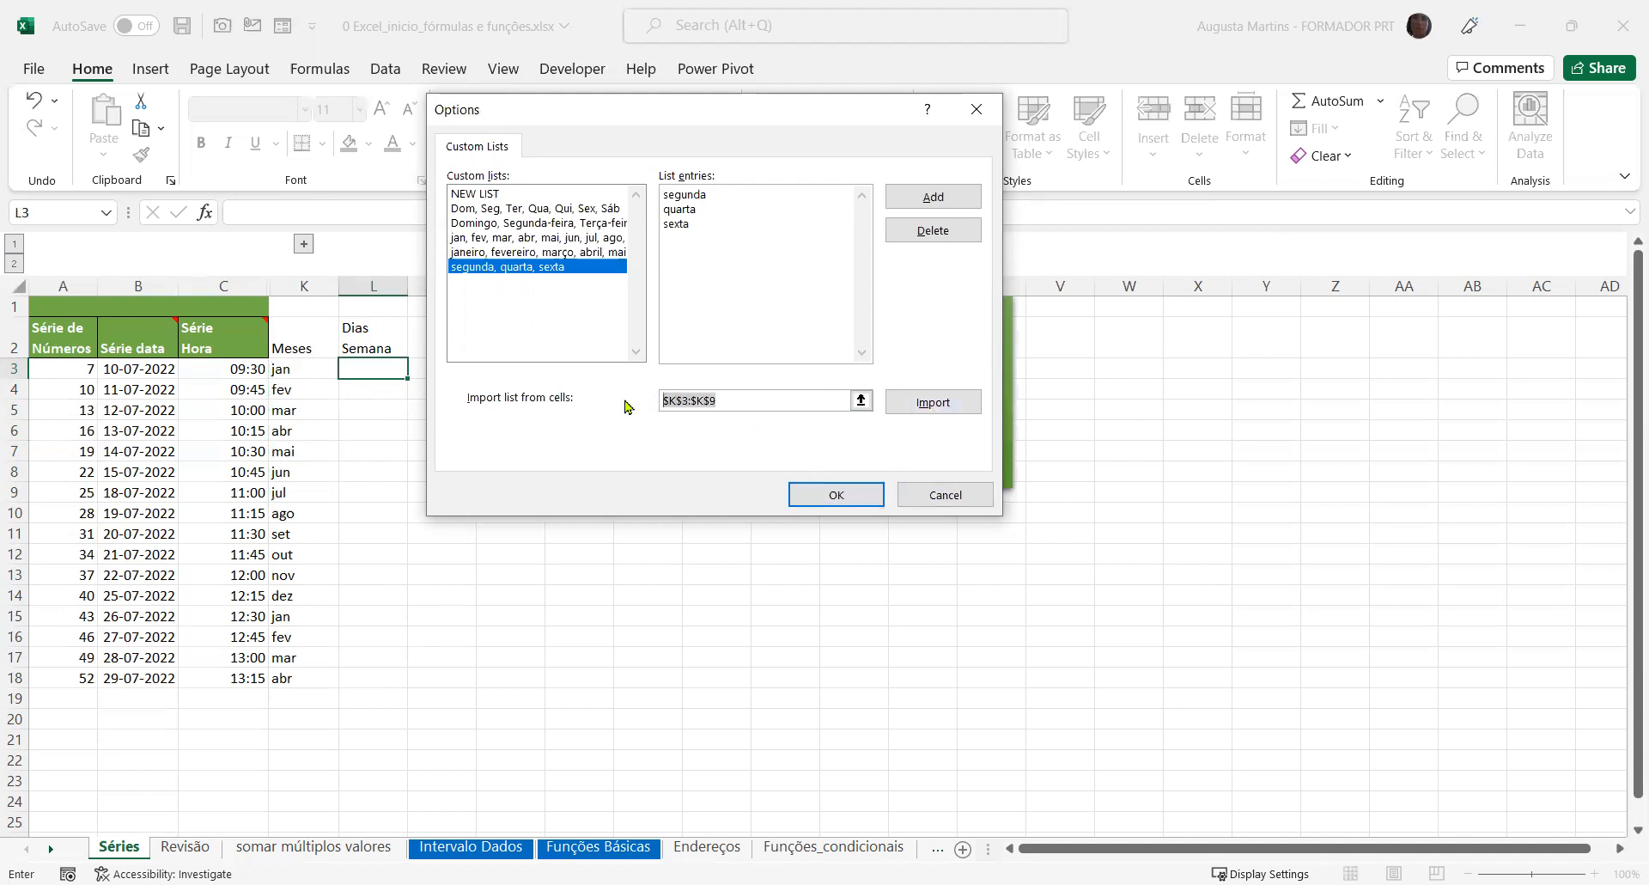
key("Delete")
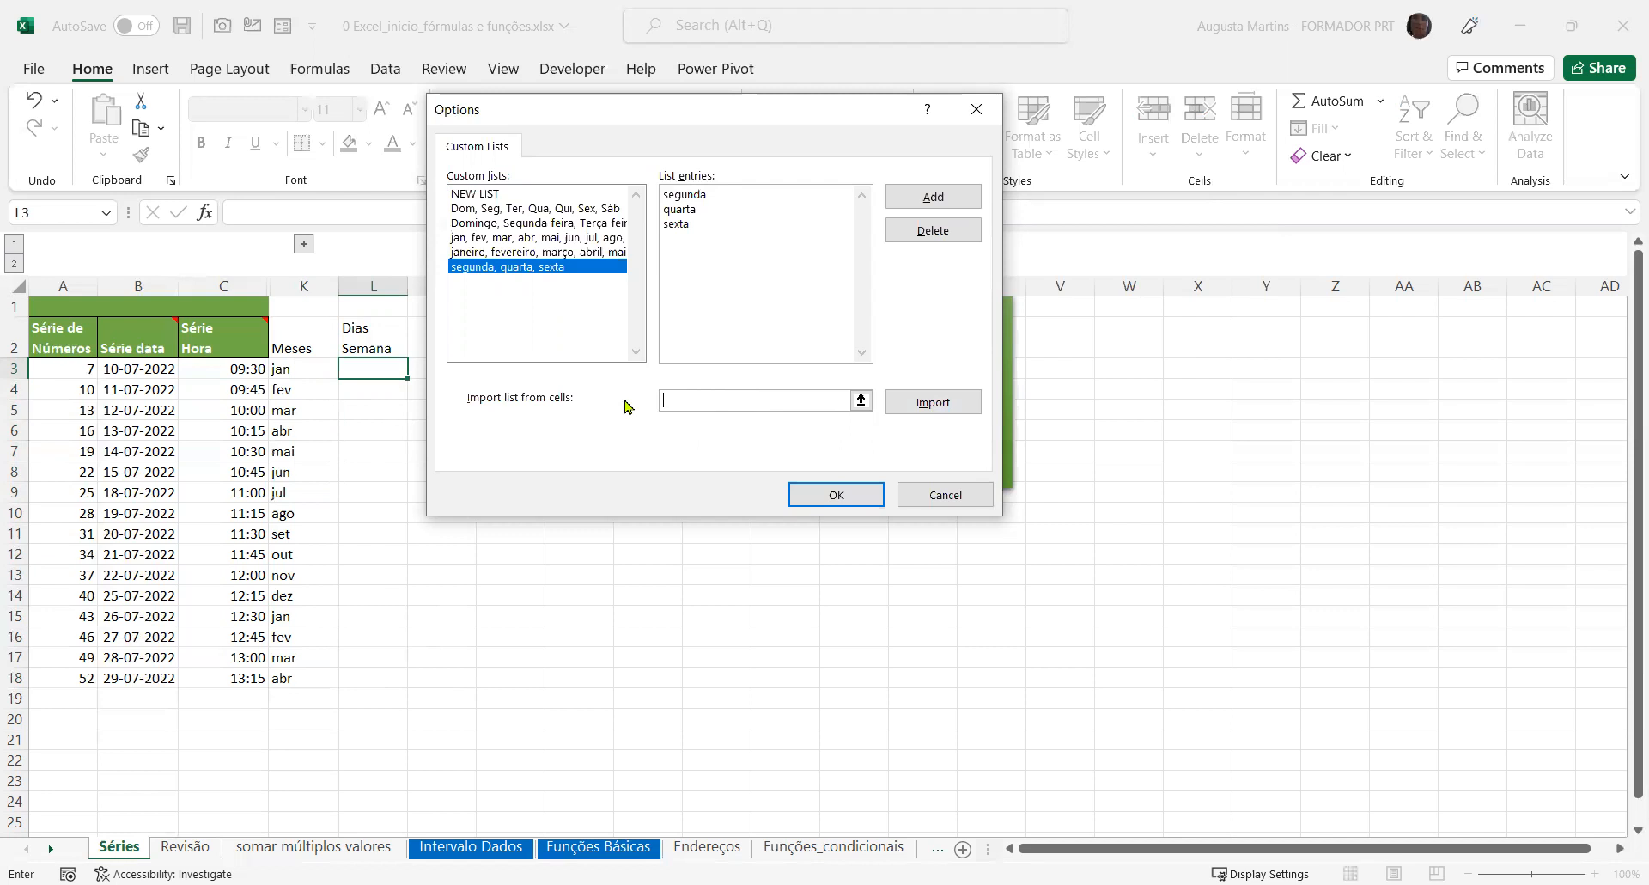
Accept the custom lists and options, and autofill the weekday series from segunda in L3 down to L18
left_click(831, 511)
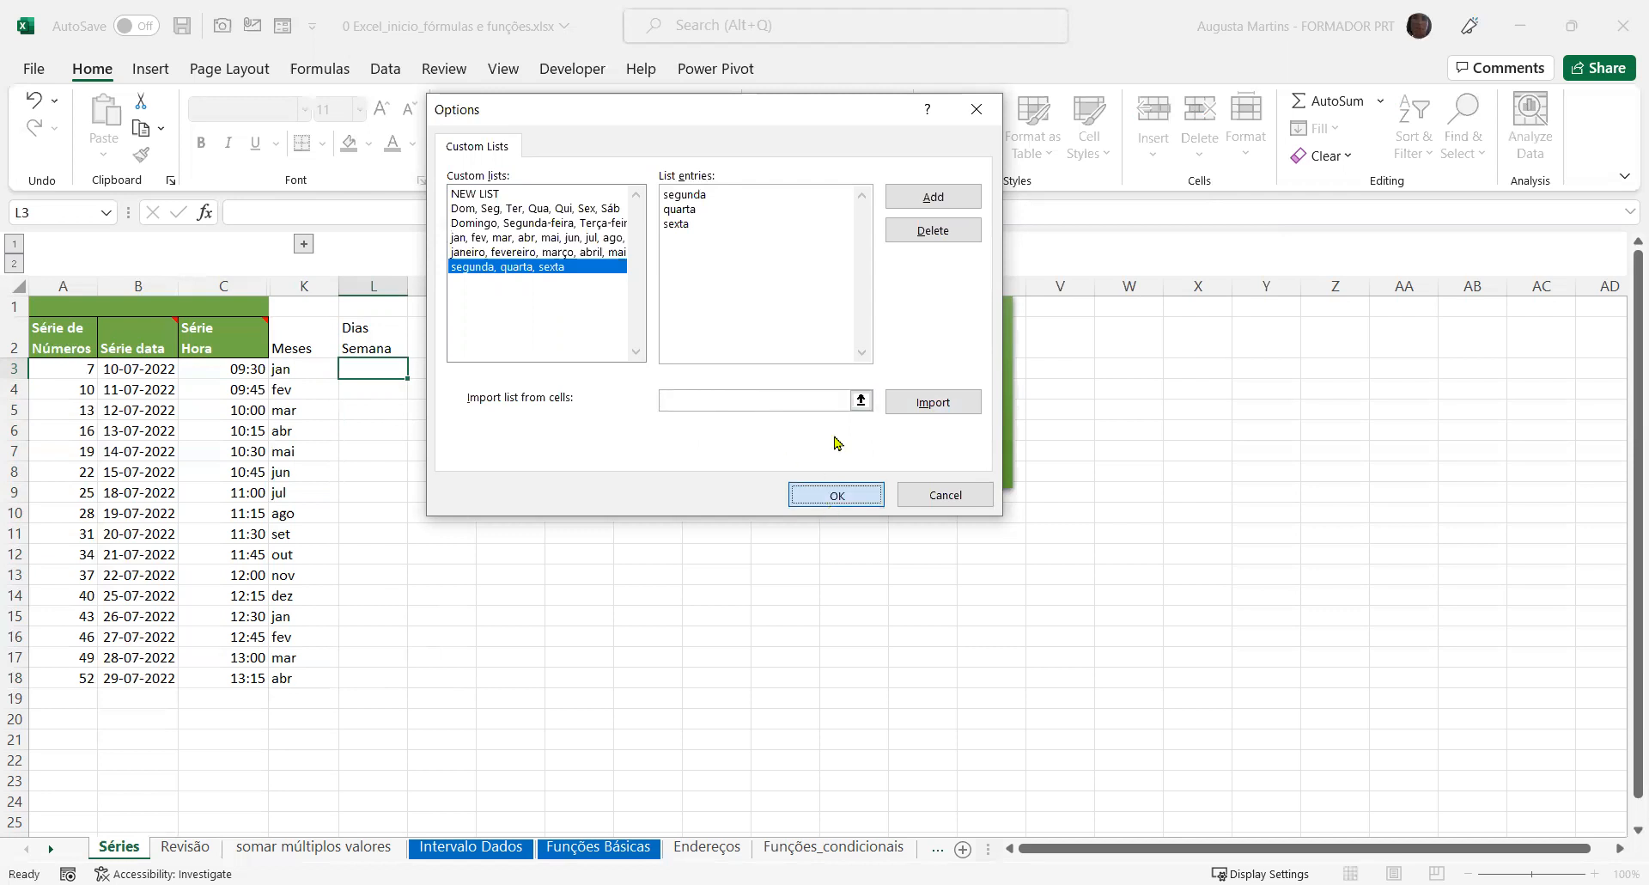
left_click(1138, 782)
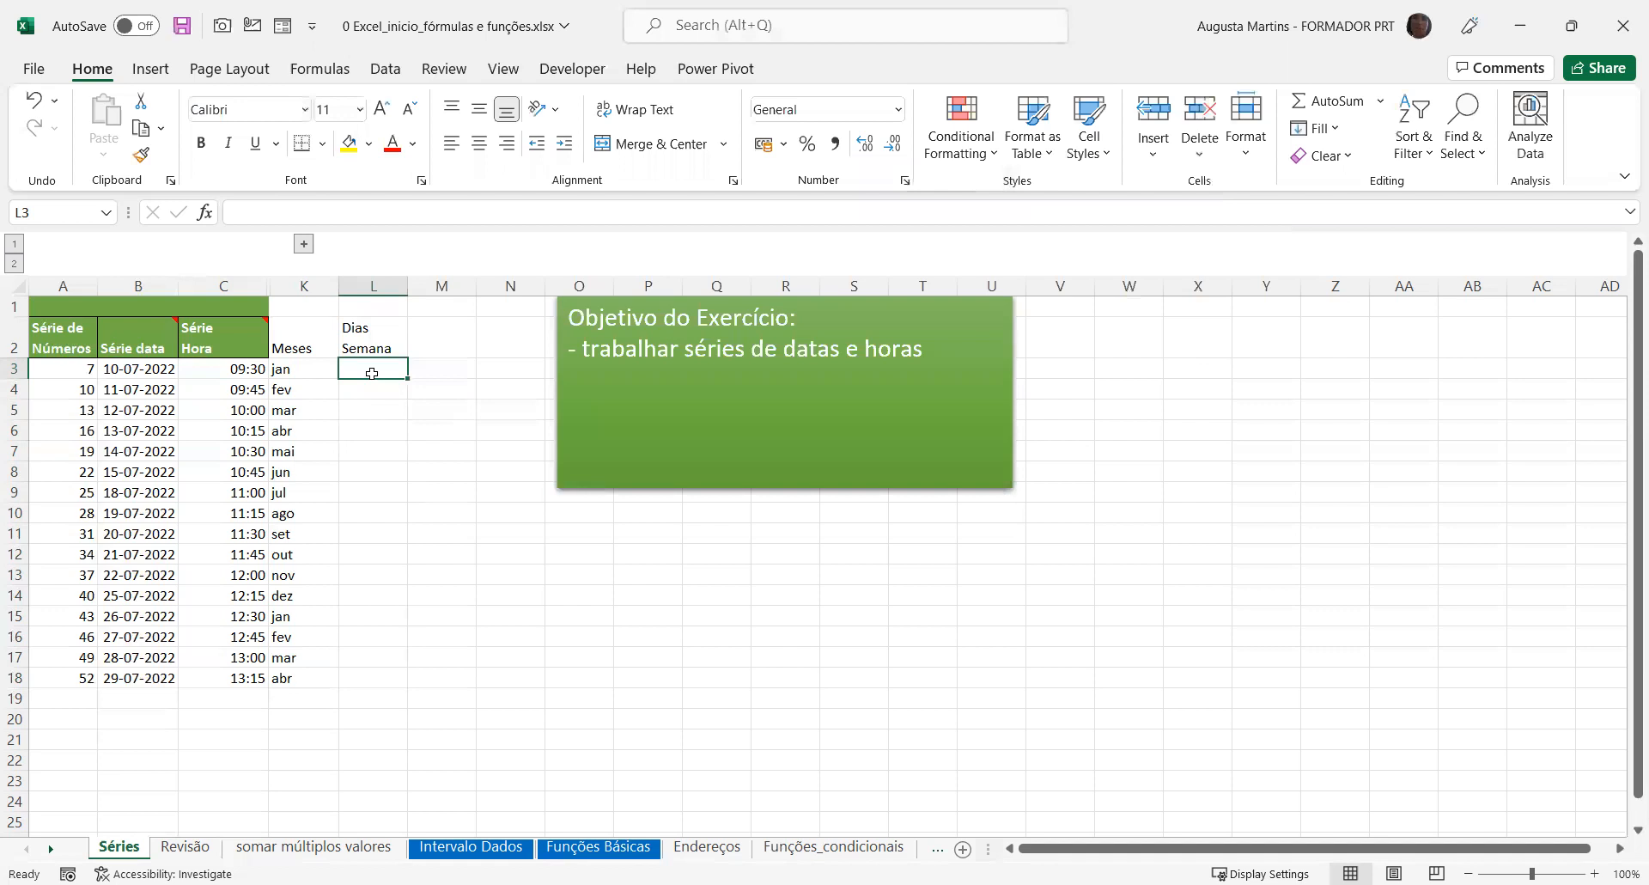
type("segunda")
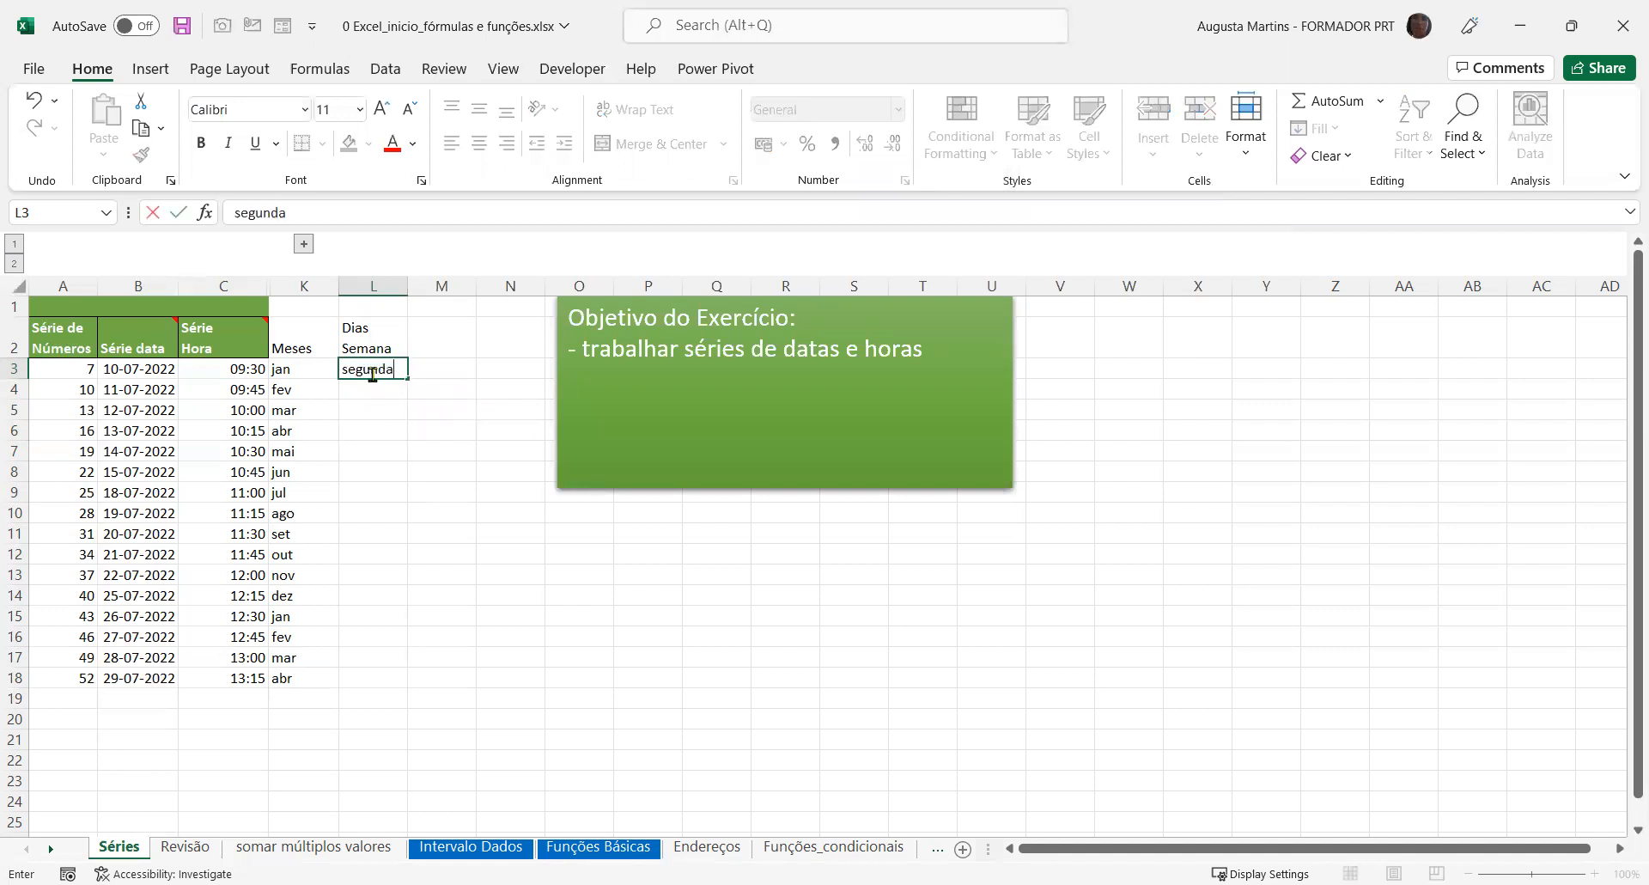
key("Return")
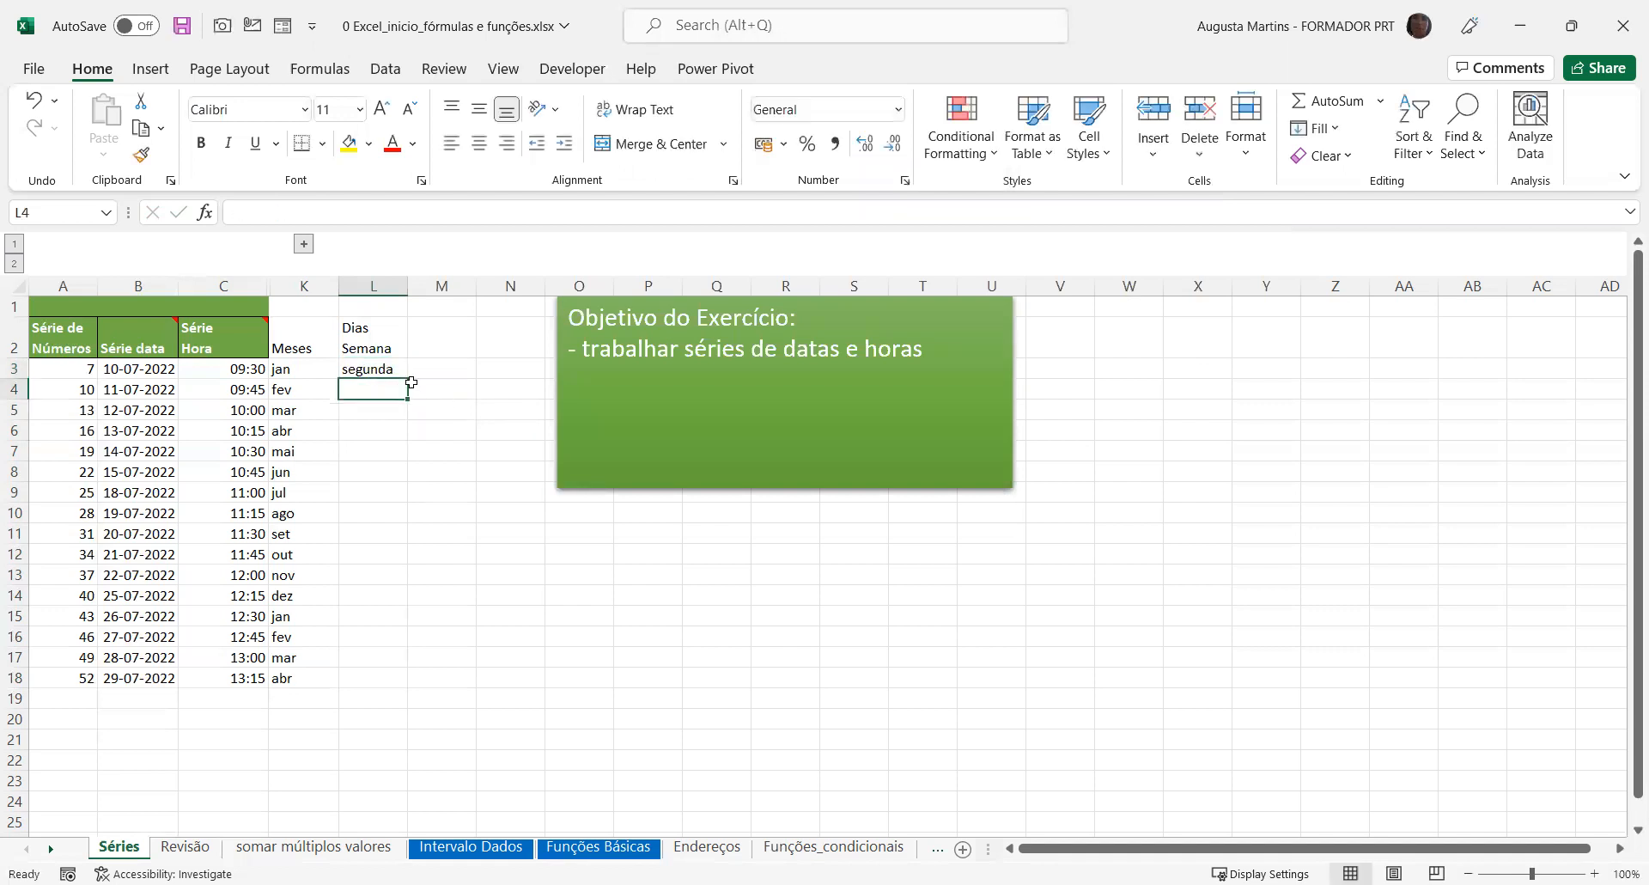
left_click(398, 370)
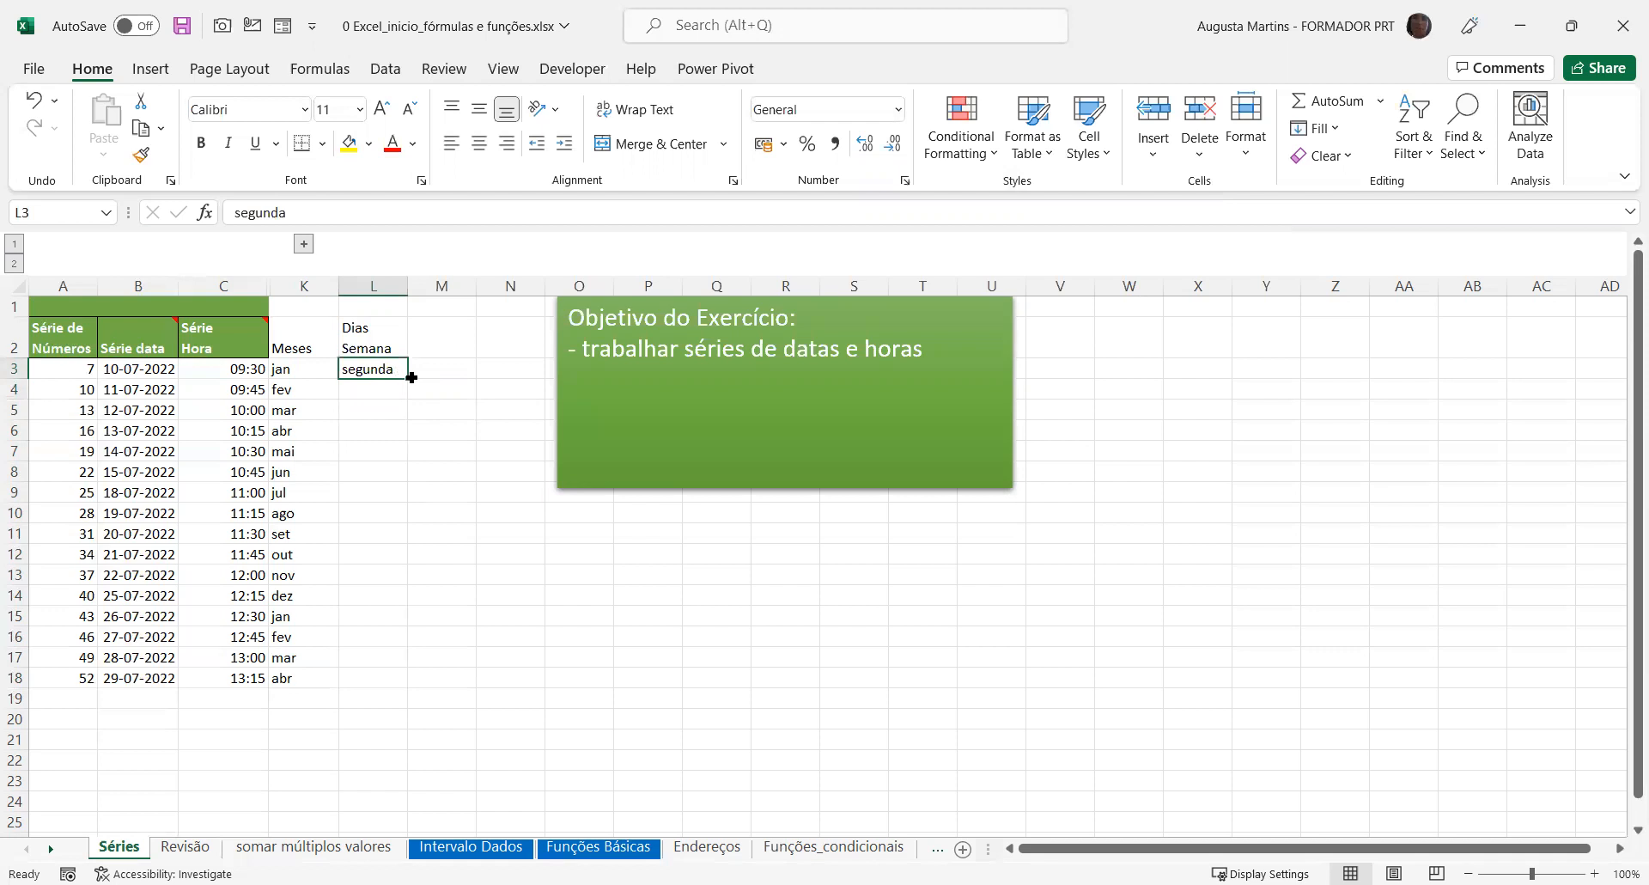
left_click_drag(412, 378, 411, 685)
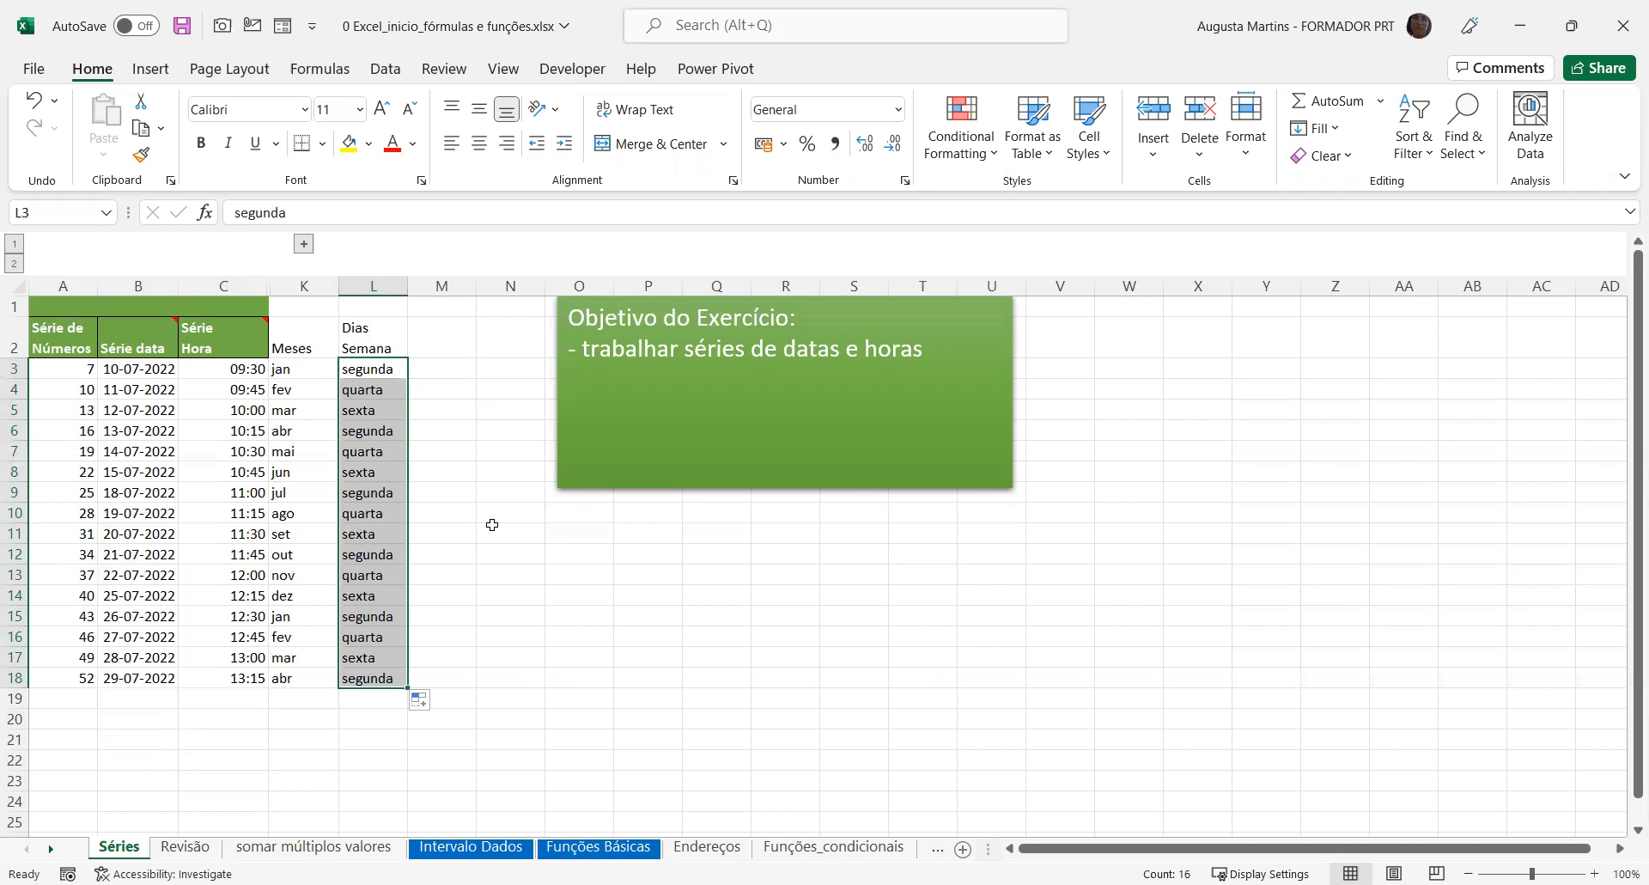
left_click(460, 470)
left_click(439, 369)
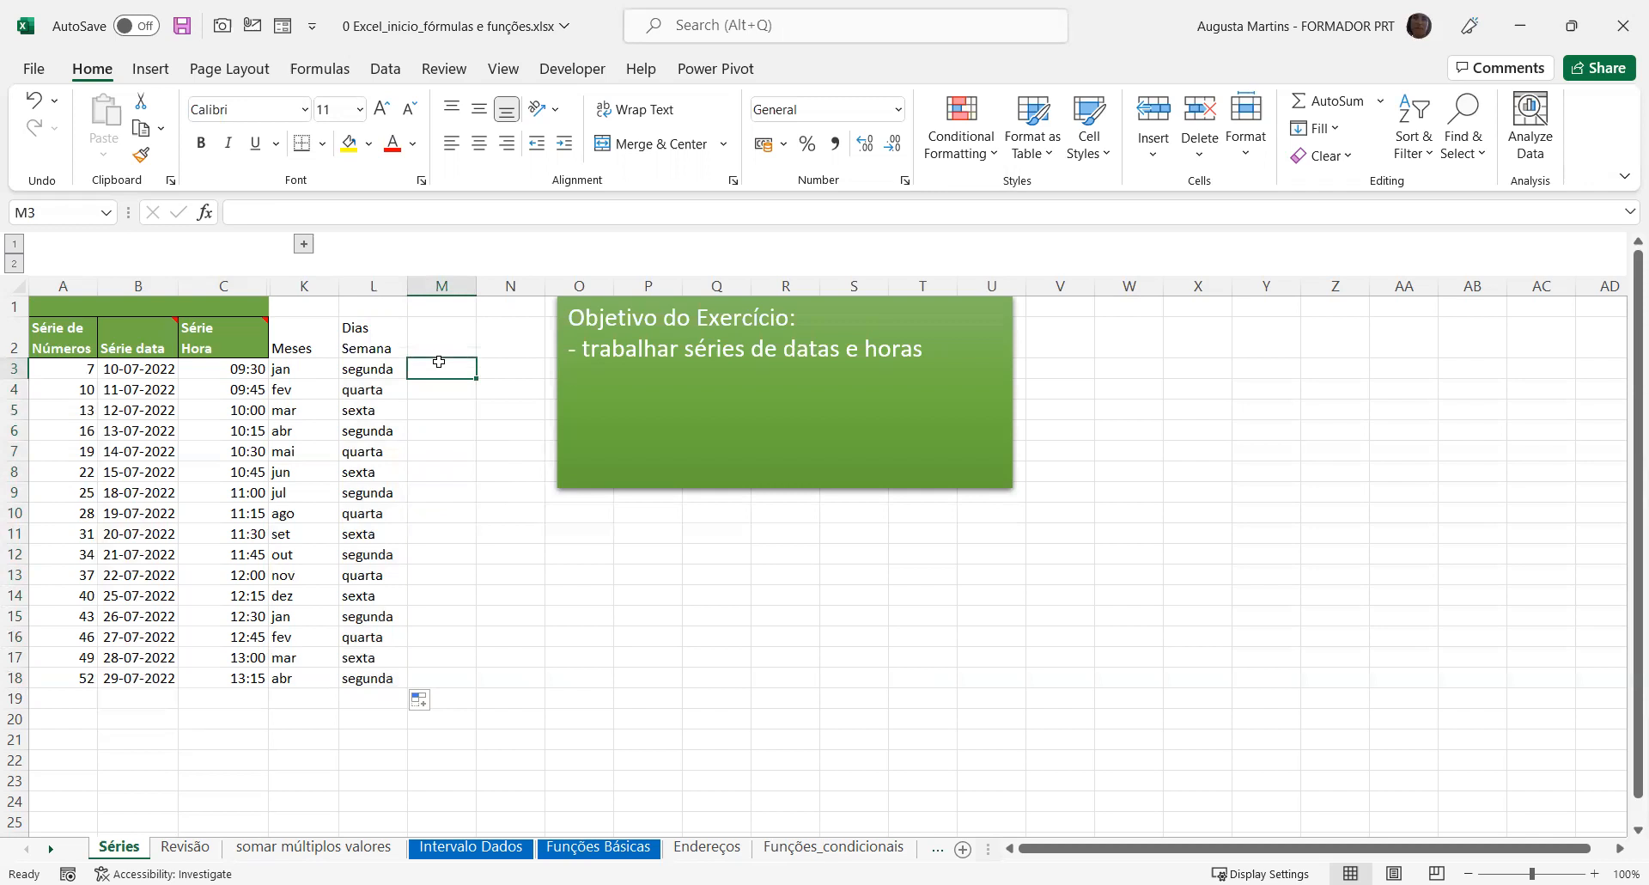
left_click_drag(356, 369, 353, 679)
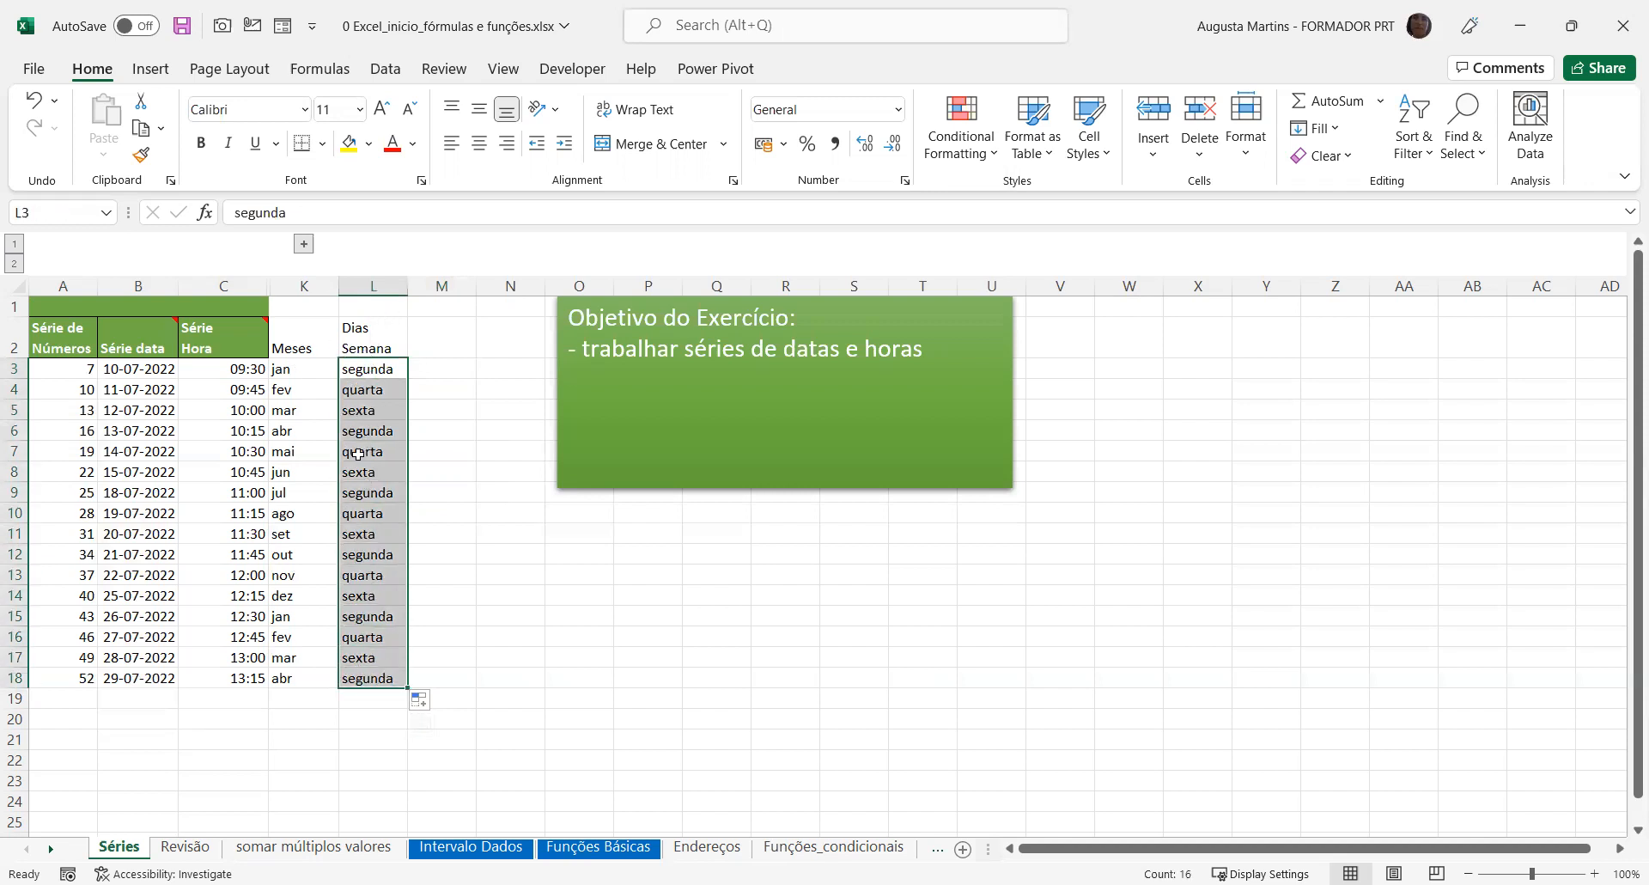
left_click(421, 365)
left_click(85, 375)
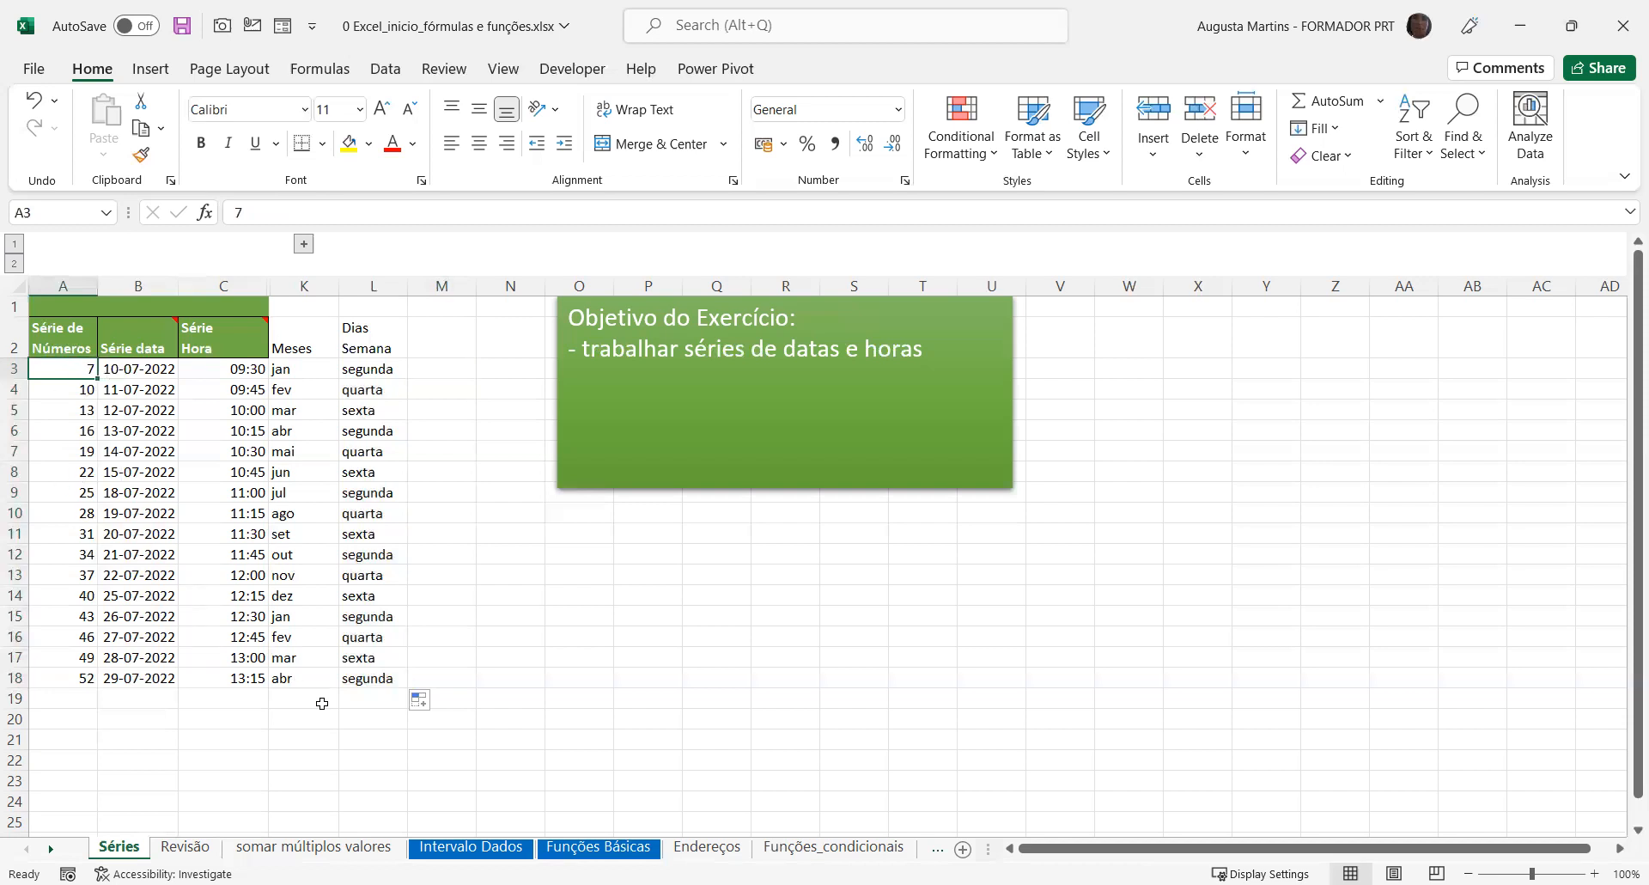
Try the Copy Cells fill option on L3:L18 and switch it back to Fill Series
left_click(423, 701)
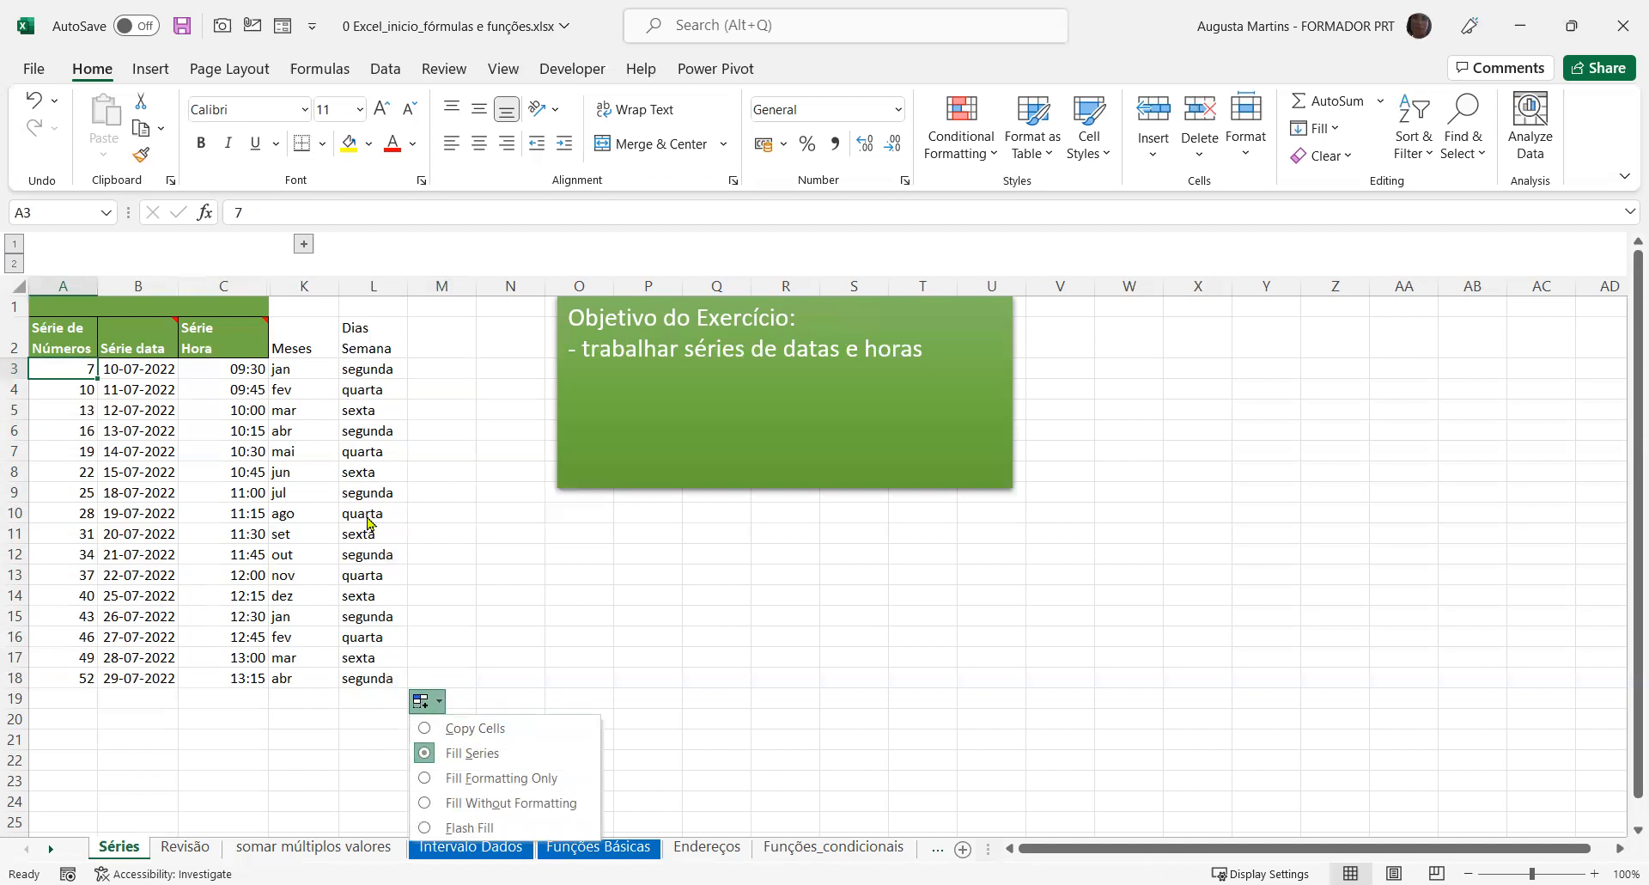
left_click(428, 732)
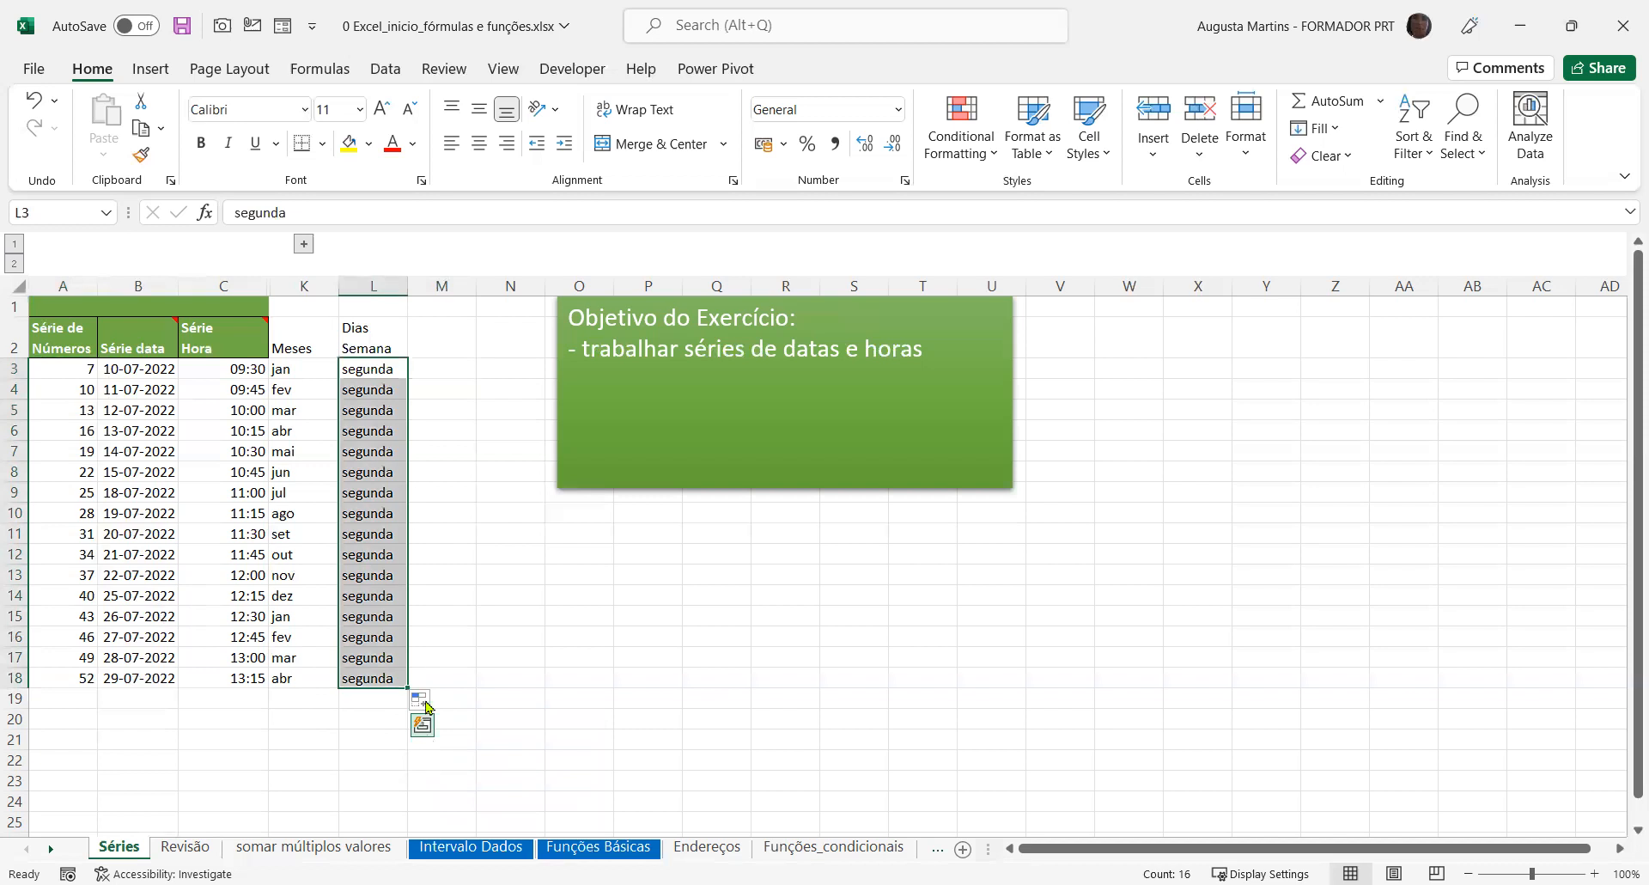
left_click(429, 704)
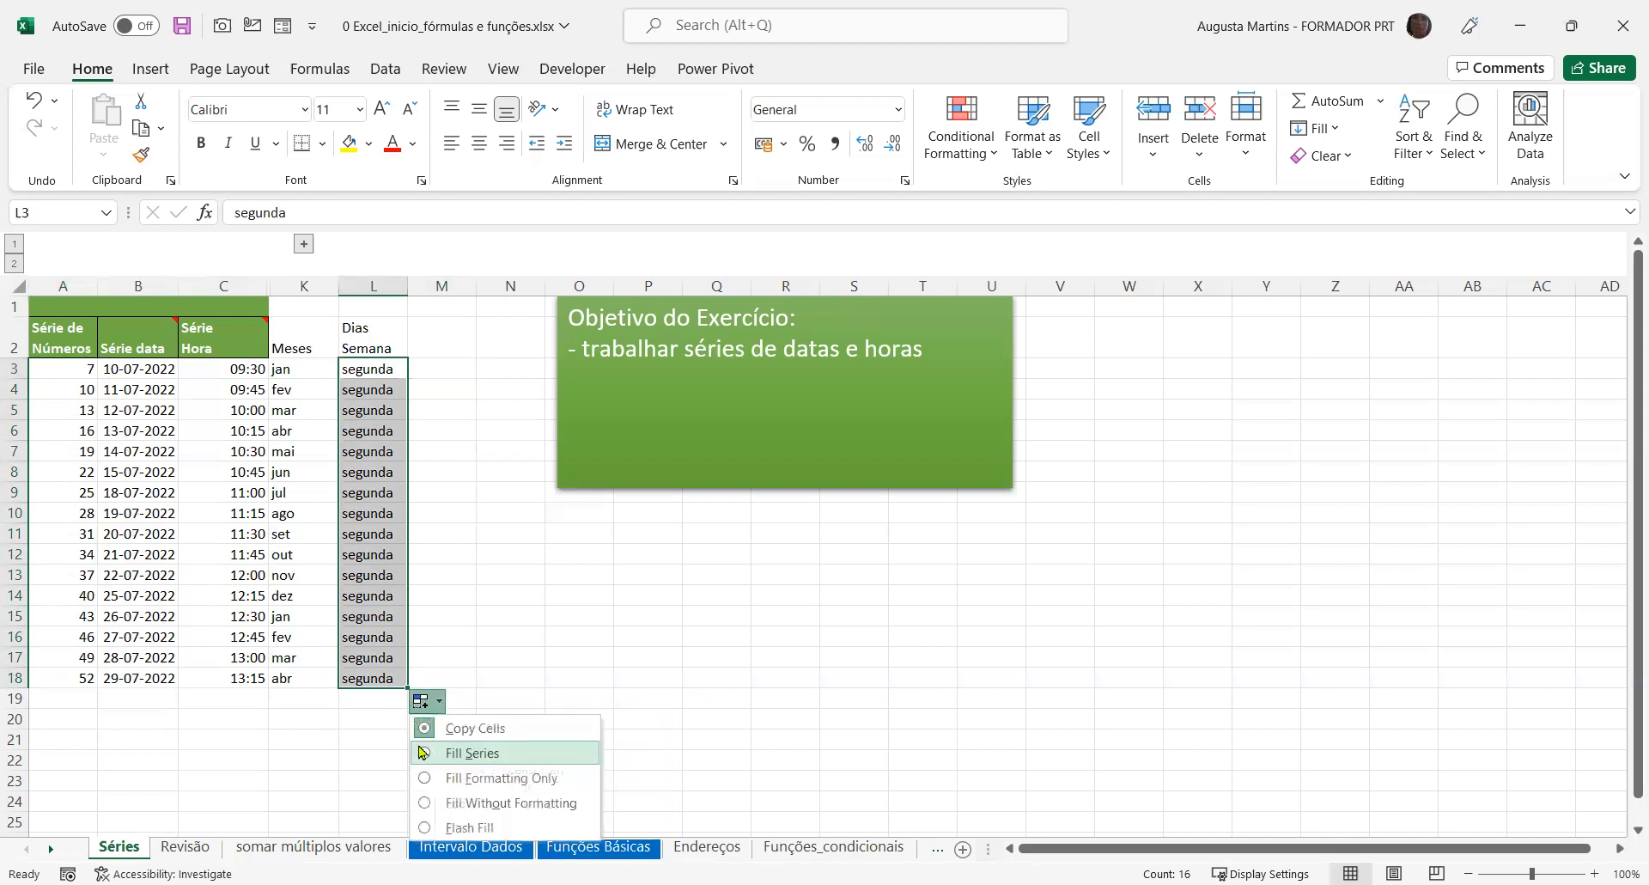
left_click(471, 752)
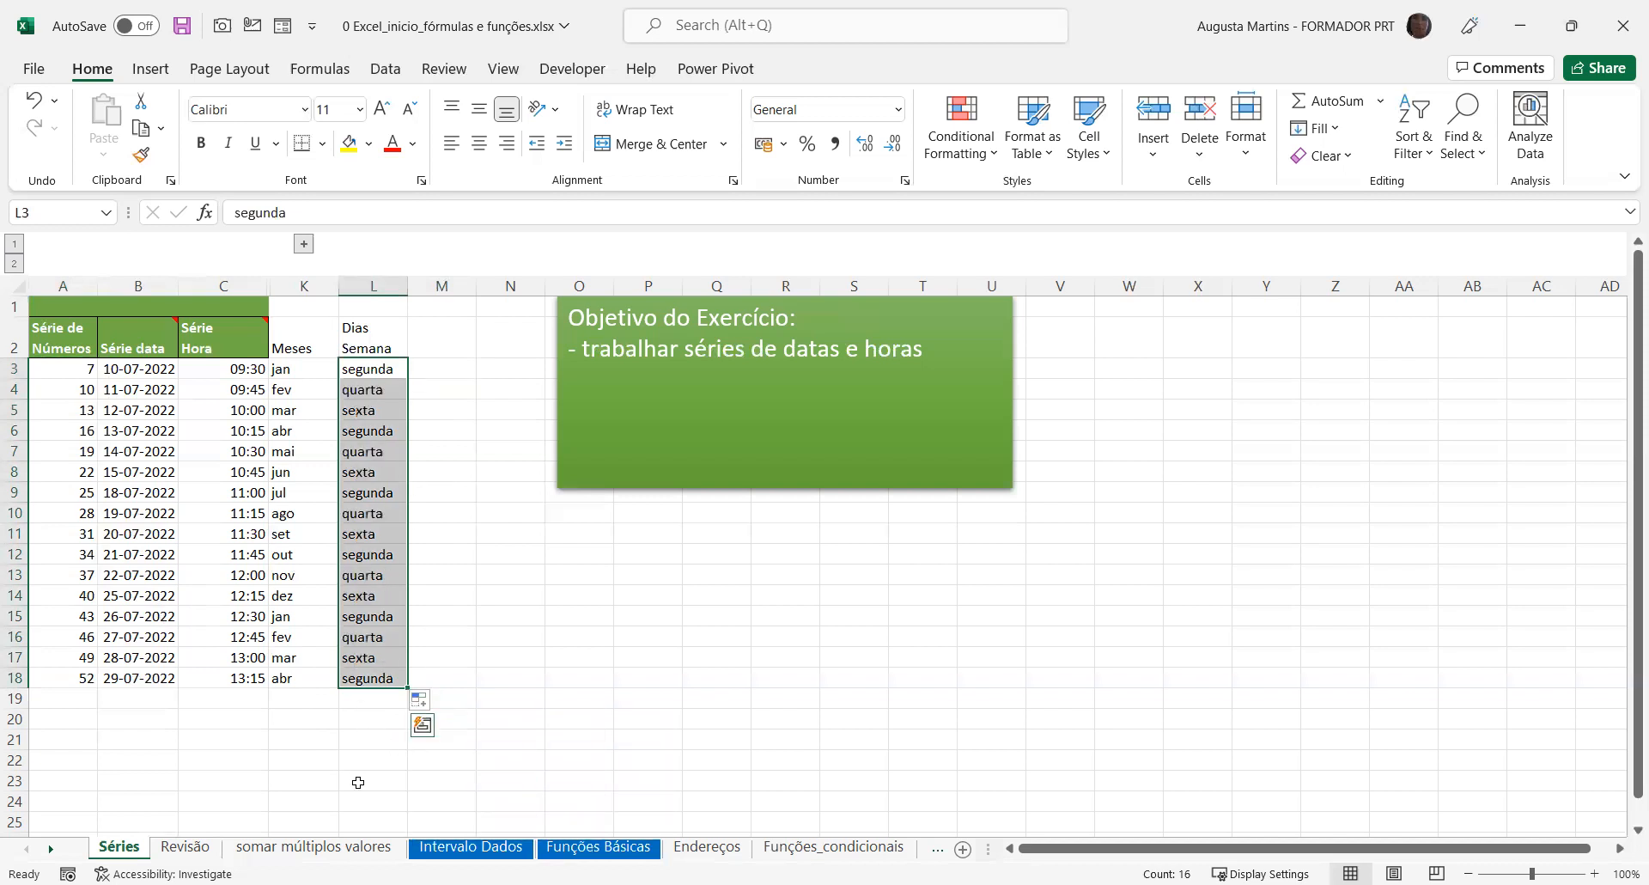
left_click(423, 616)
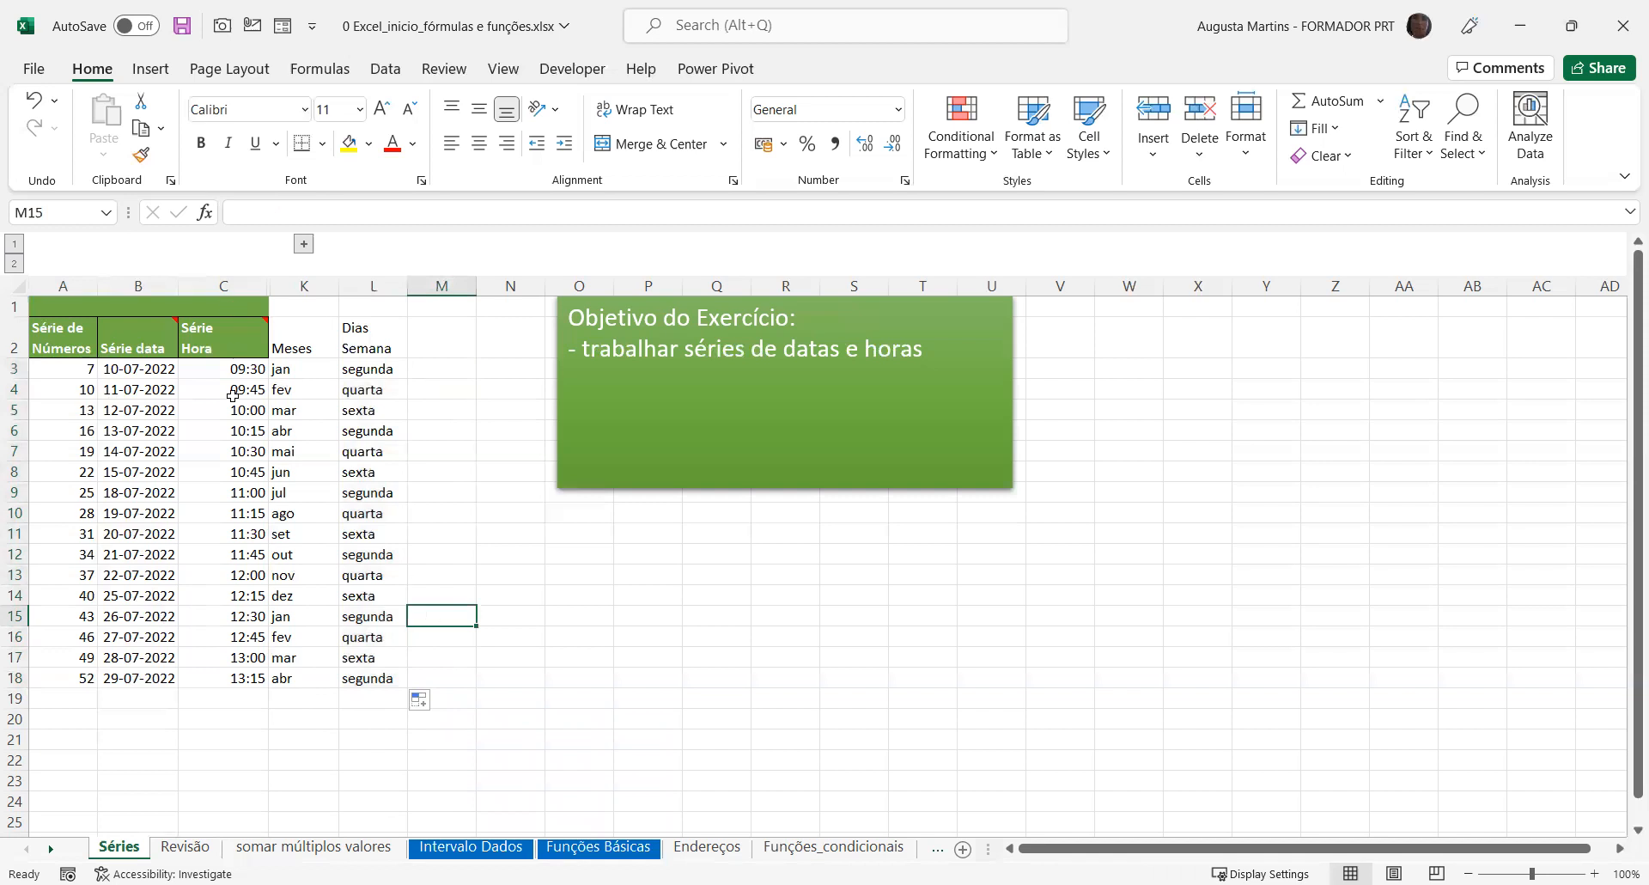